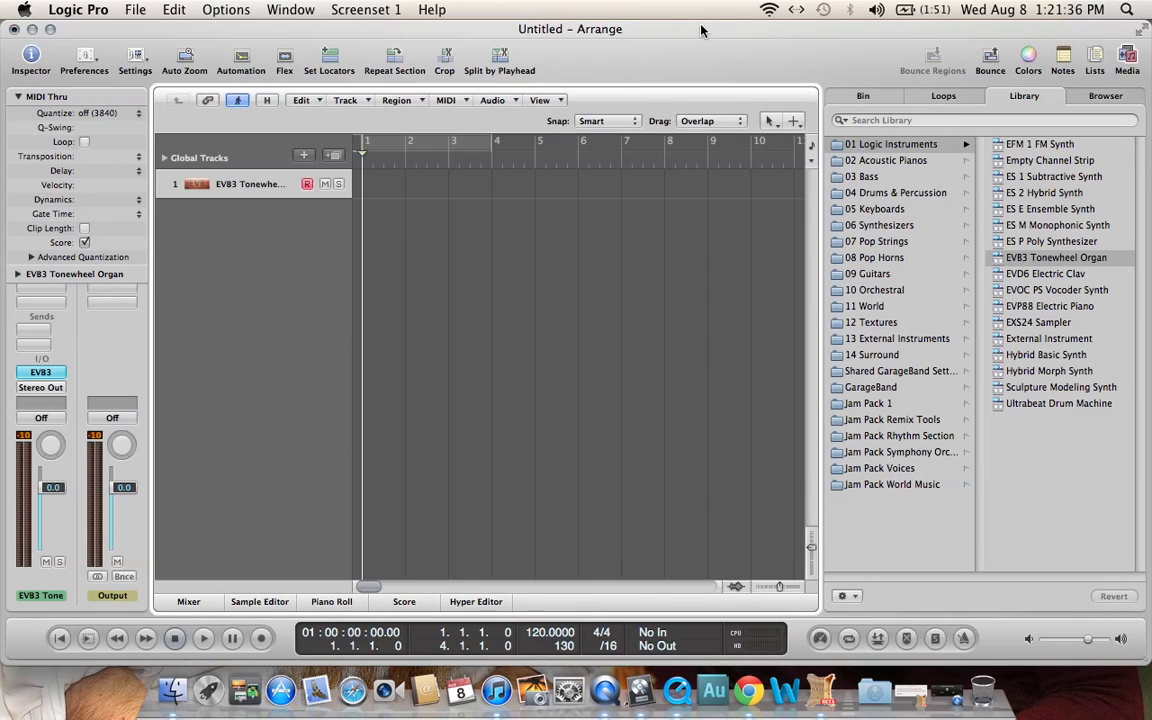
# Switch the Arrange window to full screen and show the Apple Loops browser.
pyautogui.click(1141, 29)
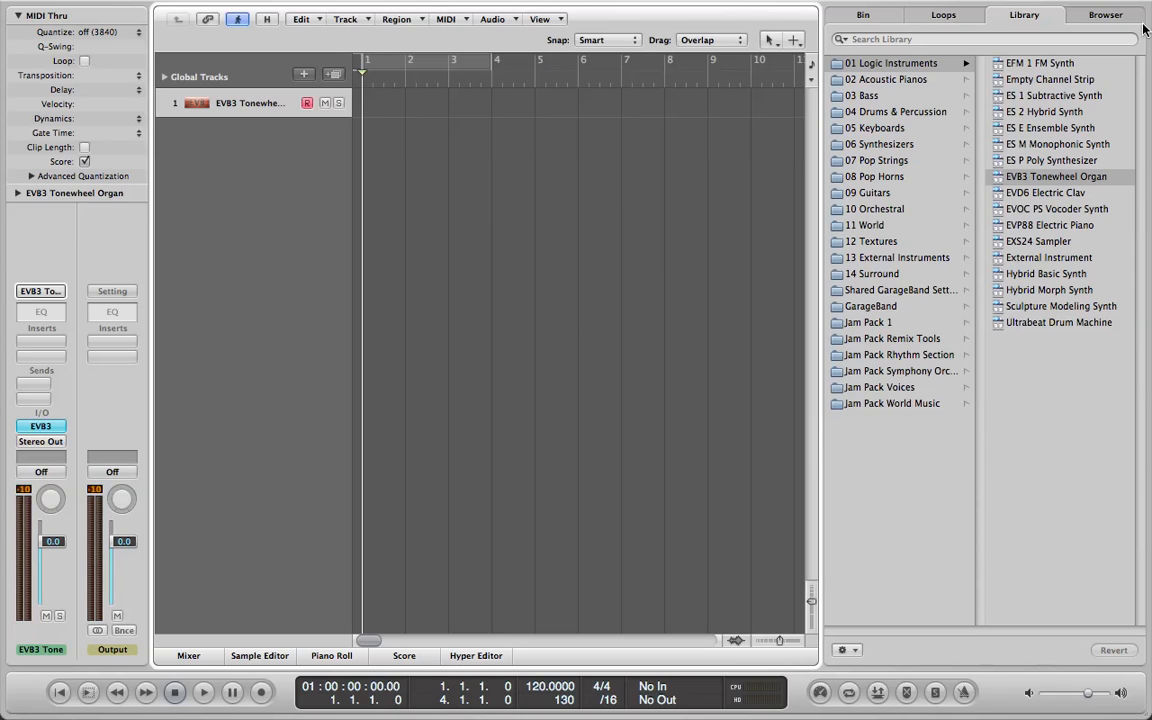
pyautogui.press('o')
pyautogui.press('o')
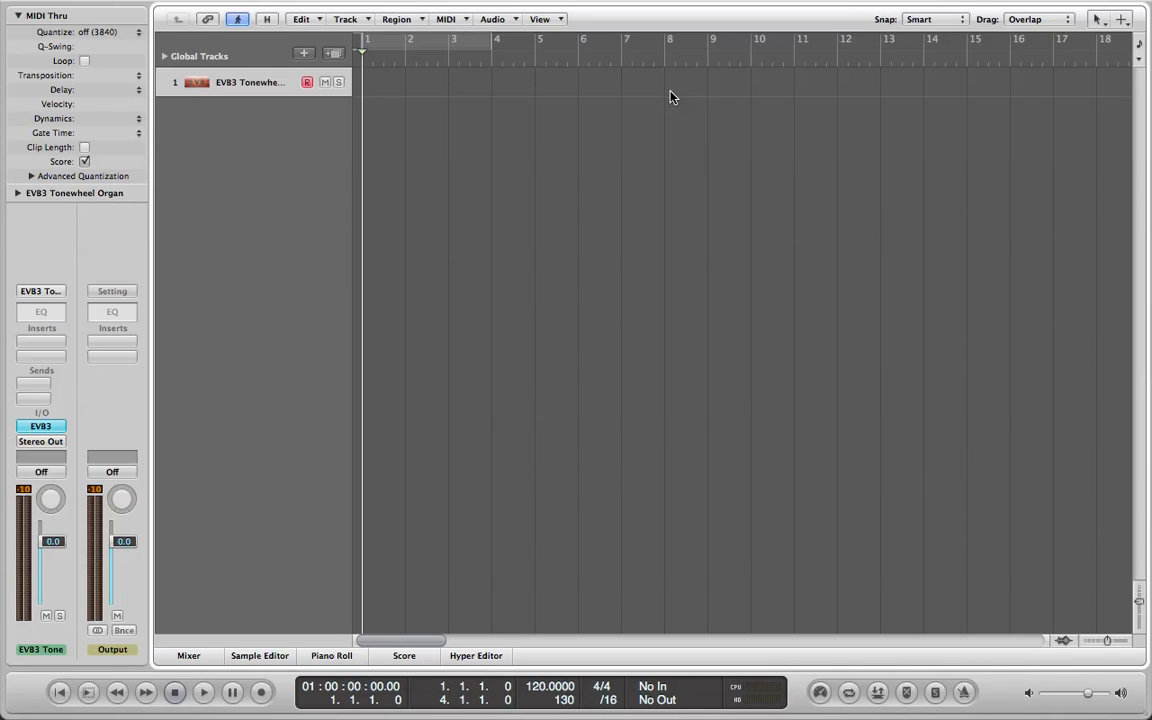
pyautogui.press('o')
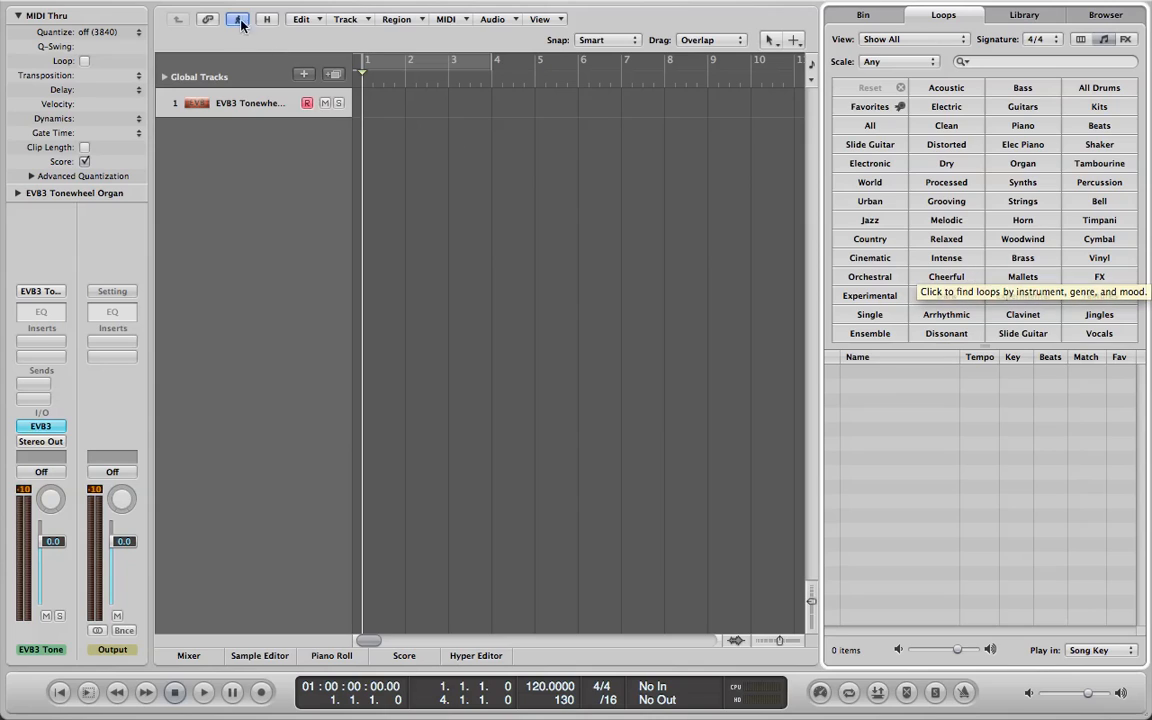
pyautogui.click(95, 10)
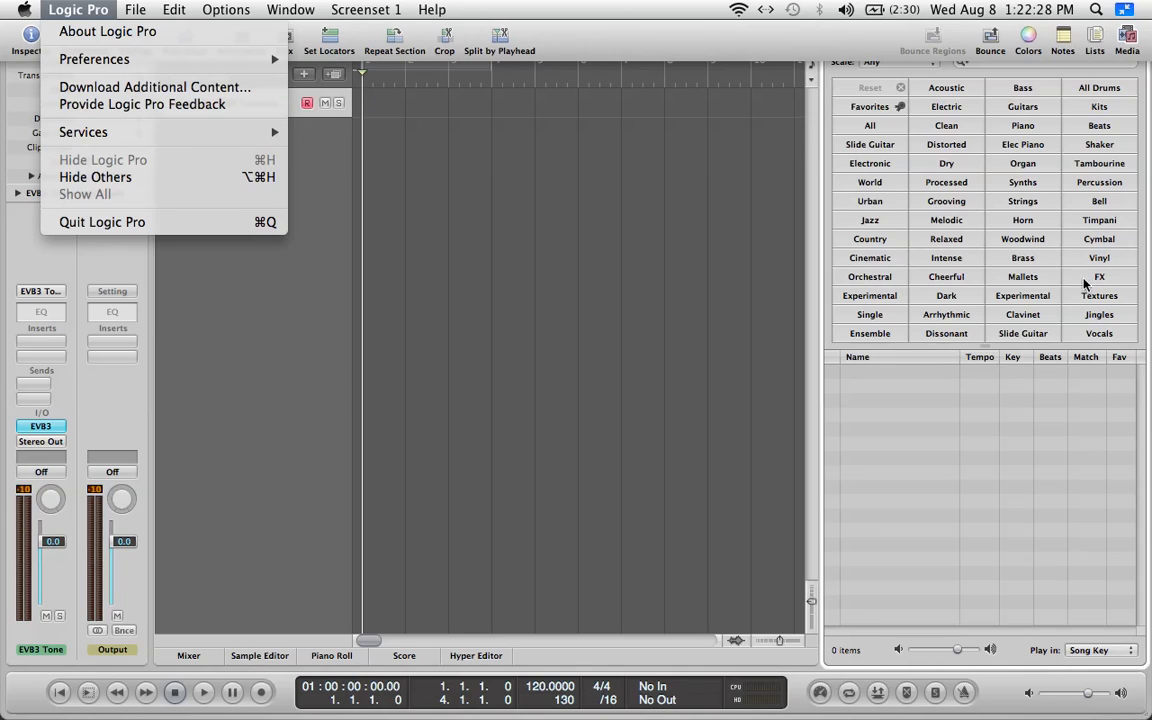
pyautogui.click(943, 345)
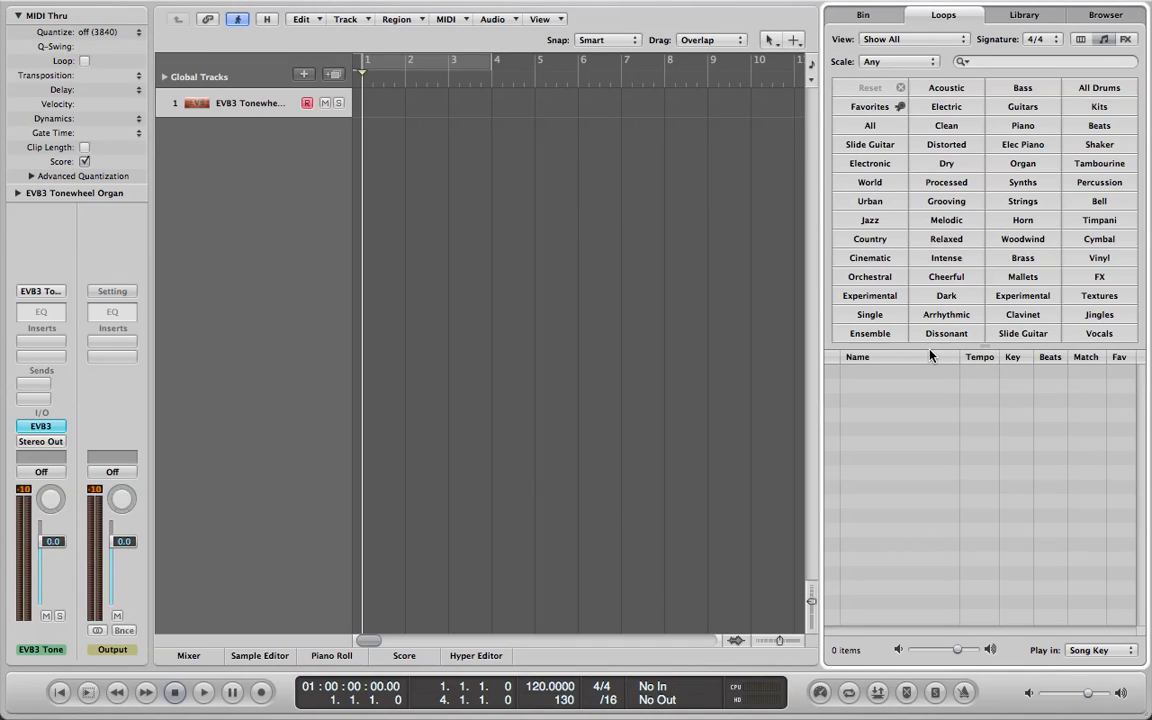
pyautogui.press('XF86AudioRaiseVolume')
pyautogui.press('XF86AudioLowerVolume')
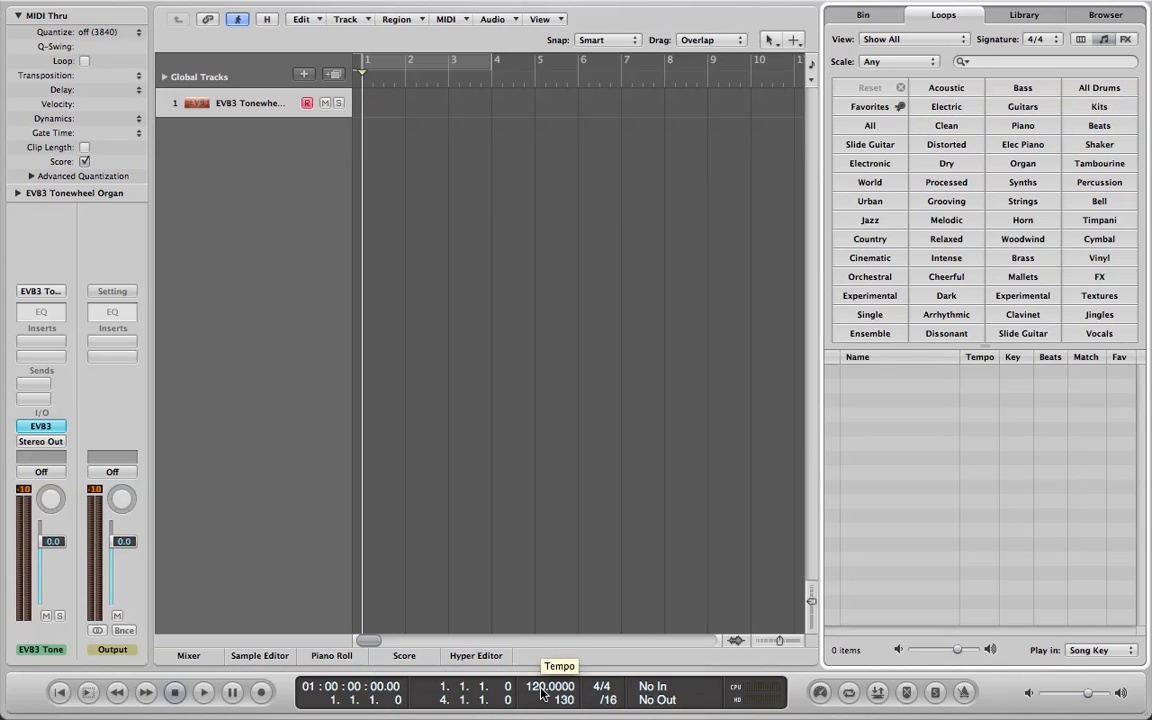
# Set the project tempo to 110 and filter the Apple Loops to All Drums.
pyautogui.moveTo(541, 693)
pyautogui.mouseDown()
pyautogui.moveTo(540, 674)
pyautogui.moveTo(540, 705)
pyautogui.mouseUp()
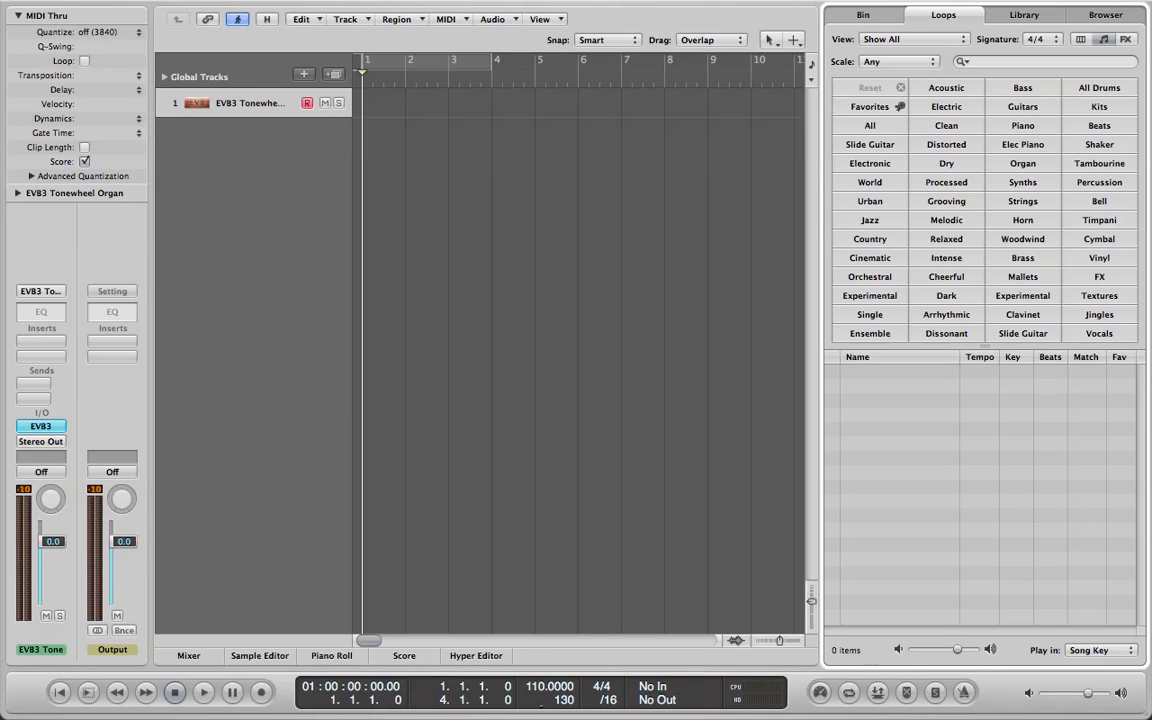
pyautogui.click(1080, 90)
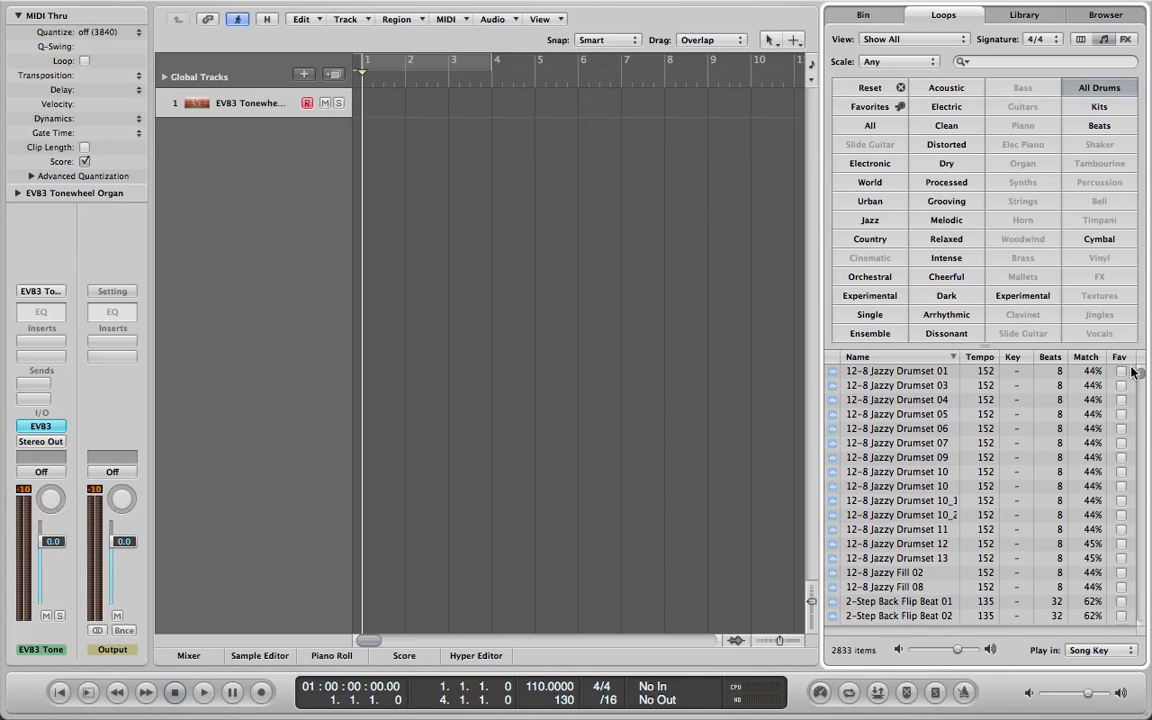
pyautogui.moveTo(1141, 373)
pyautogui.mouseDown()
pyautogui.moveTo(1145, 388)
pyautogui.moveTo(1143, 371)
pyautogui.mouseUp()
pyautogui.press('XF86AudioLowerVolume')
# Preview the 12-8 Jazzy Drumset 01 and Analog Drum Machine 54 loops.
pyautogui.click(932, 371)
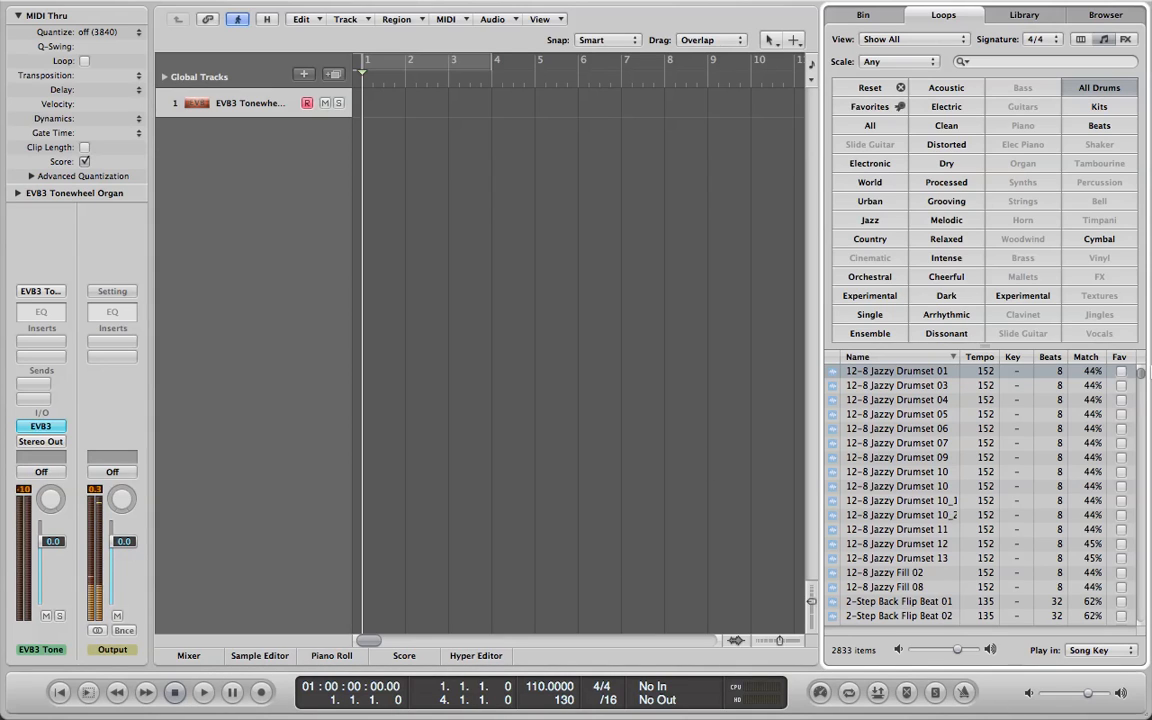
pyautogui.moveTo(1143, 378); pyautogui.dragTo(1143, 397)
pyautogui.scroll(3, 1143, 397)
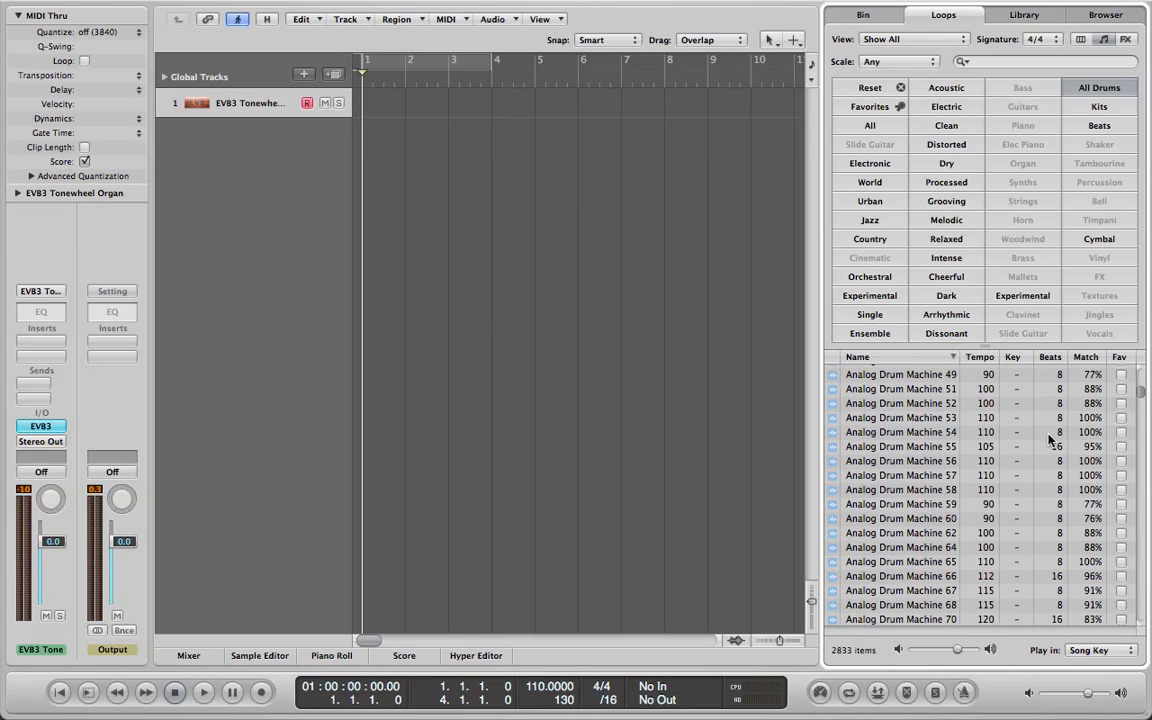
pyautogui.click(950, 434)
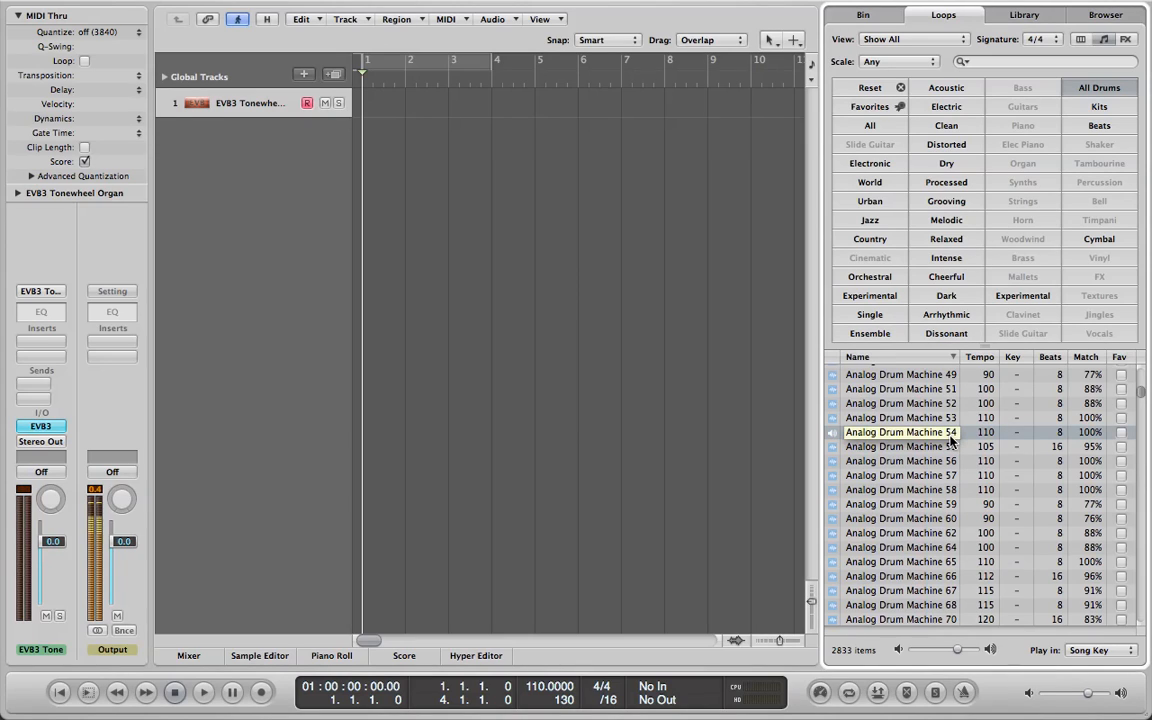
pyautogui.click(178, 692)
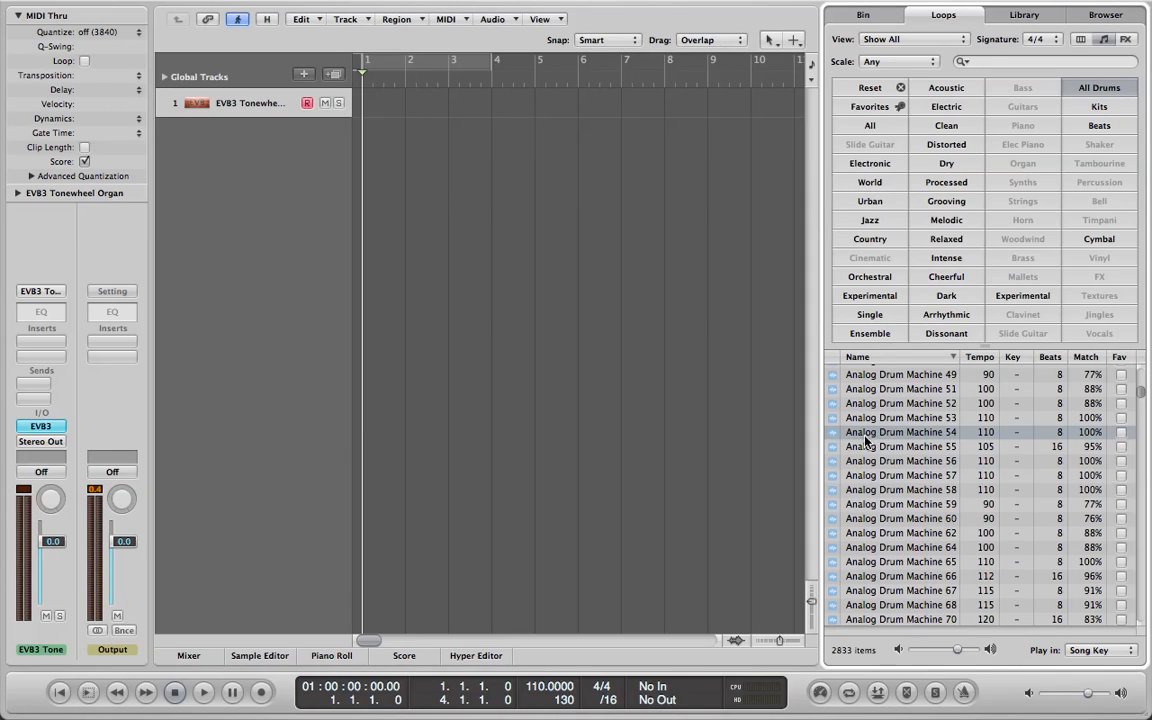
# Place the Analog Drum Machine 54 loop at bar 1 on a new track with its tempo imported, and hide the loops browser.
pyautogui.moveTo(900, 437); pyautogui.dragTo(375, 148)
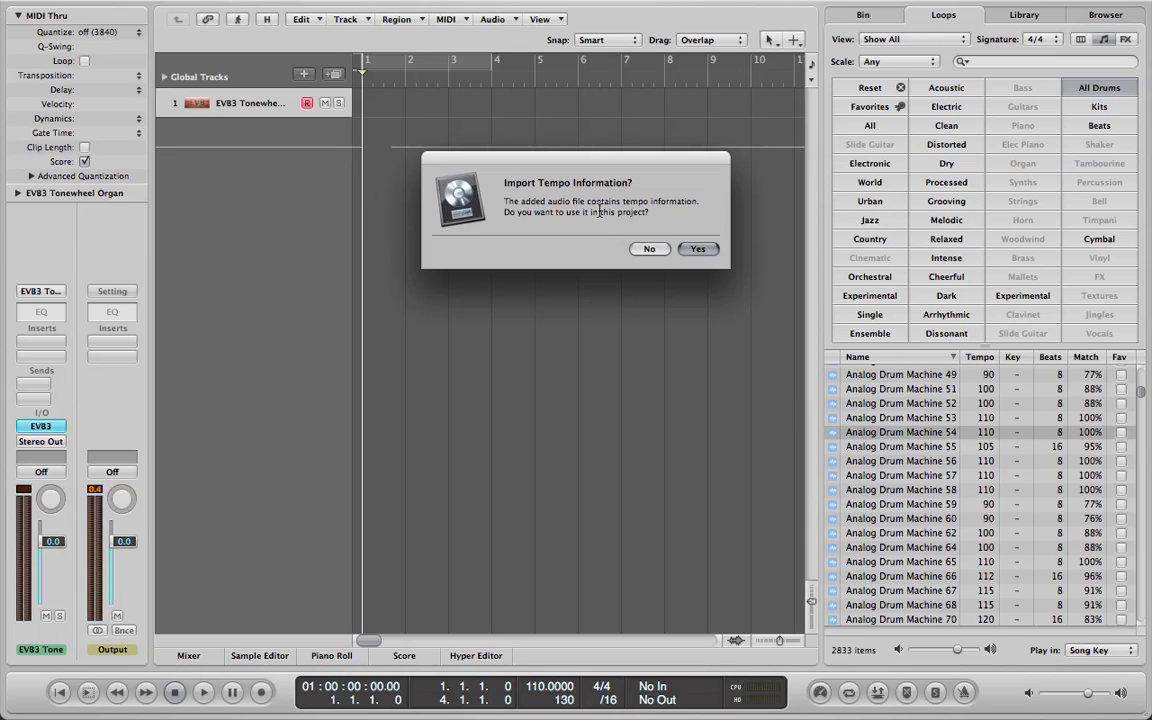
pyautogui.click(697, 249)
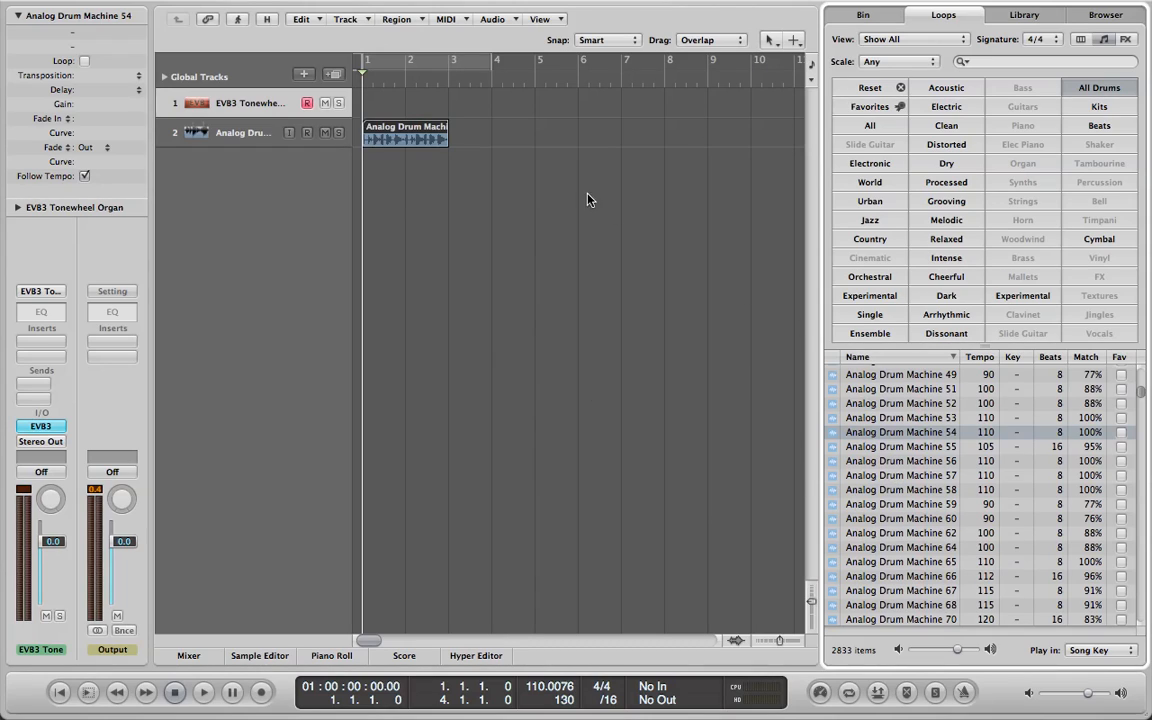
pyautogui.press('o')
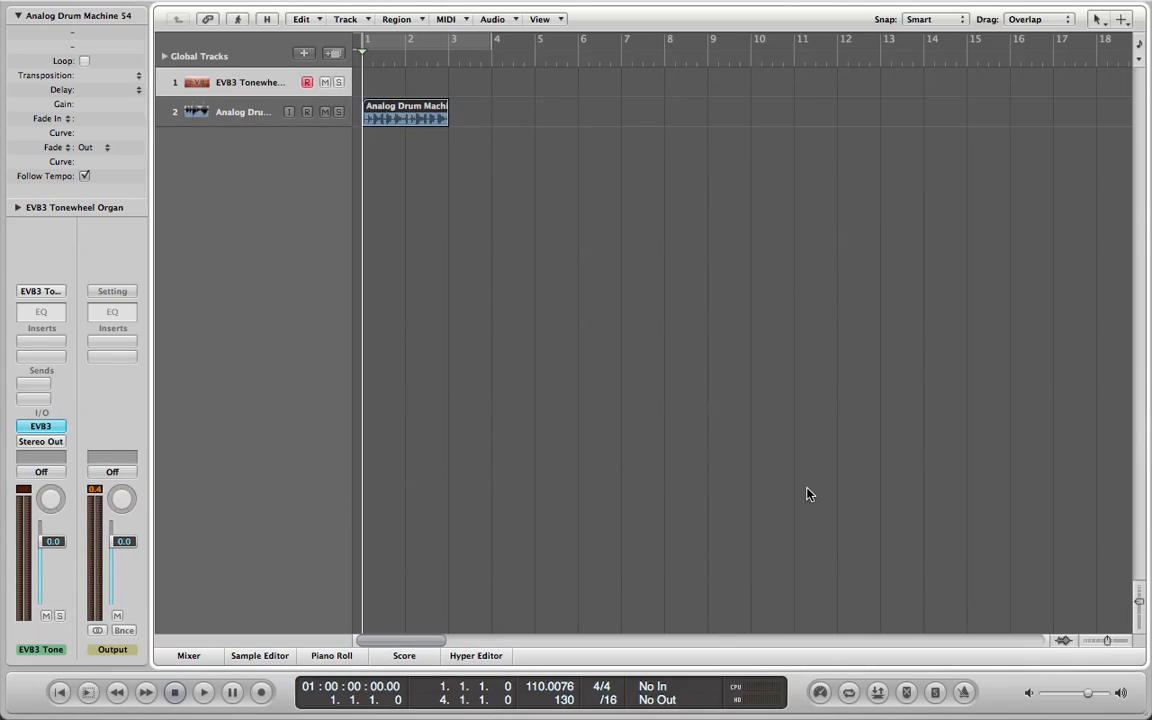
# Delete the empty EVB3 Tonewheel Organ track.
pyautogui.moveTo(1141, 602); pyautogui.dragTo(1112, 645)
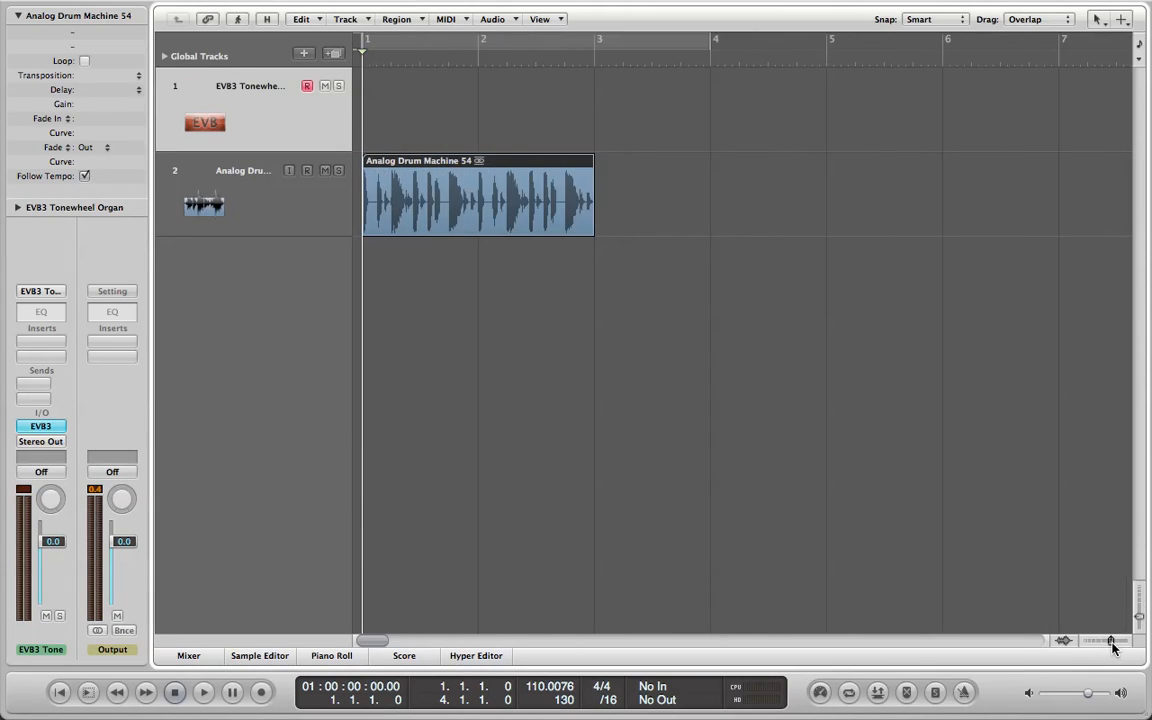
pyautogui.click(285, 128)
pyautogui.press('super+Delete')
pyautogui.click(280, 127)
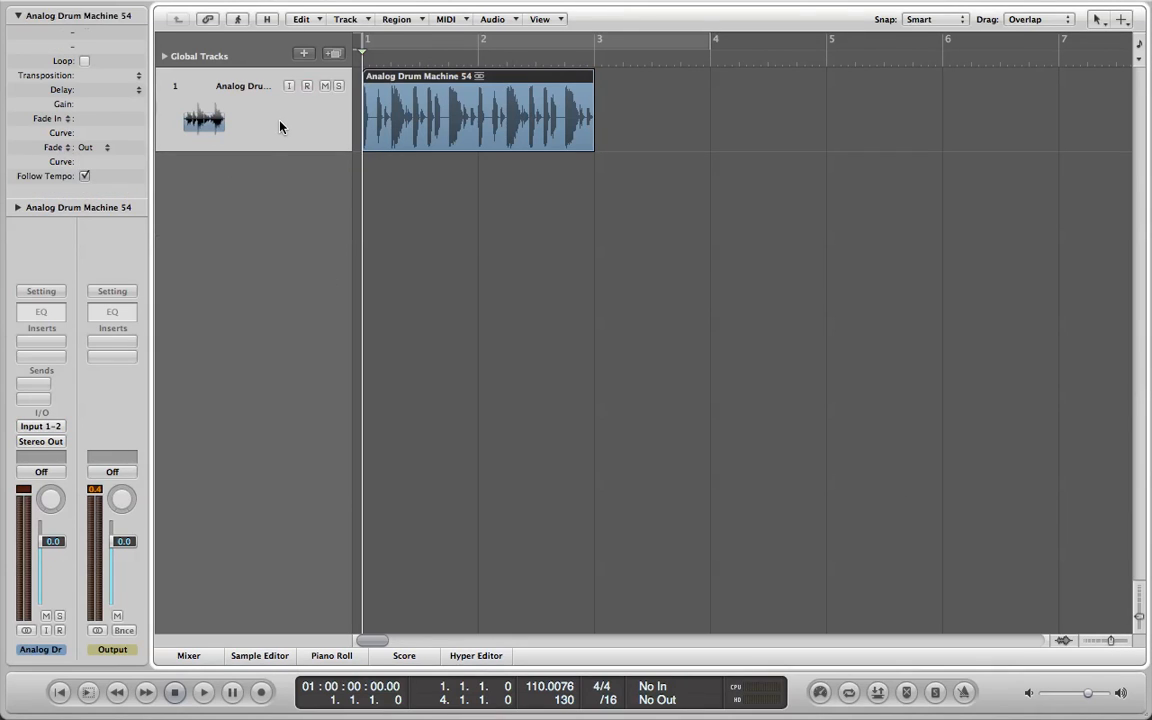
pyautogui.click(562, 297)
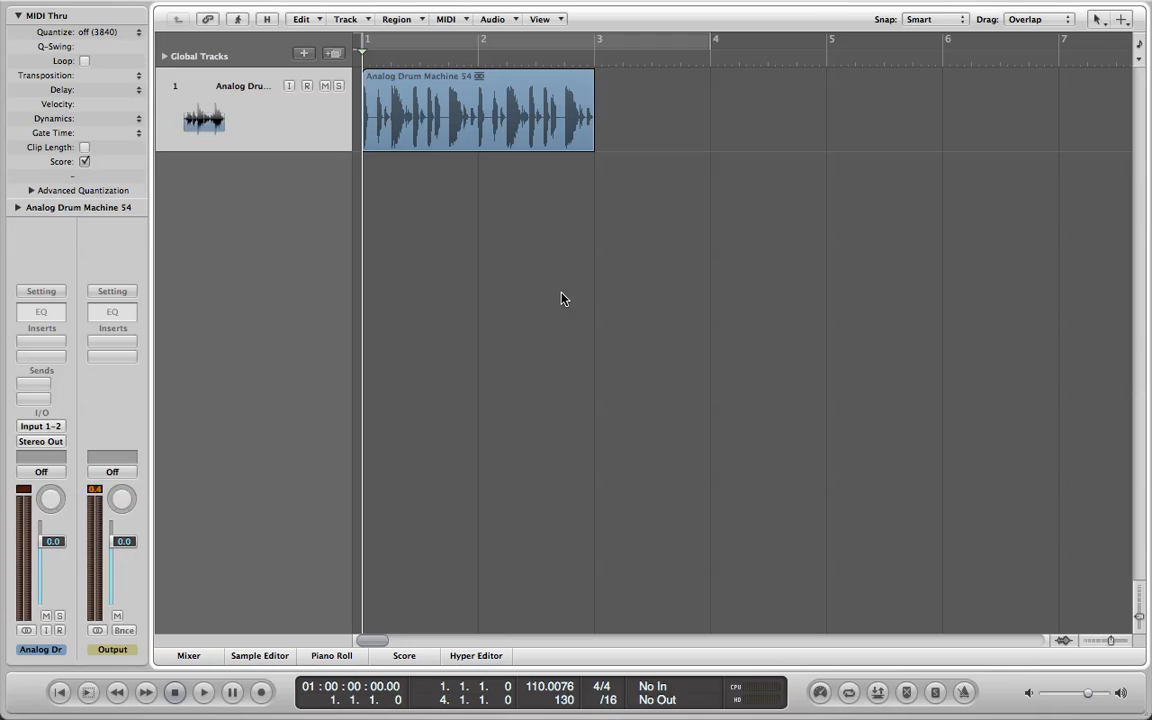
pyautogui.click(546, 128)
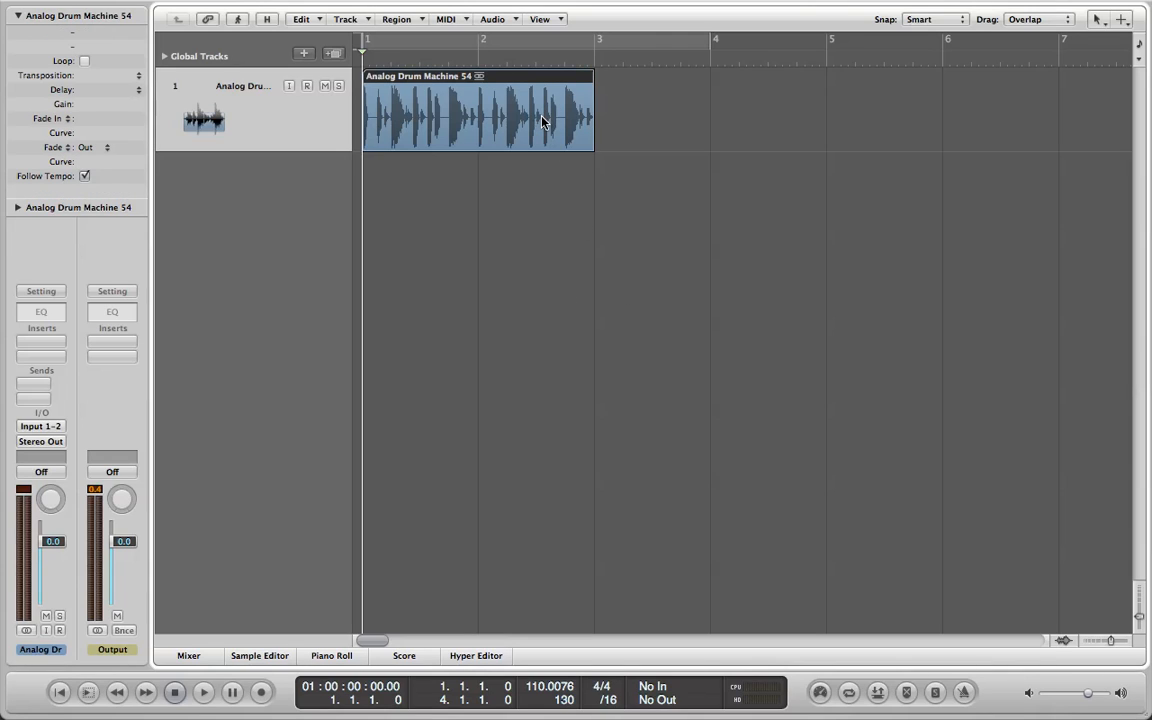
pyautogui.click(549, 255)
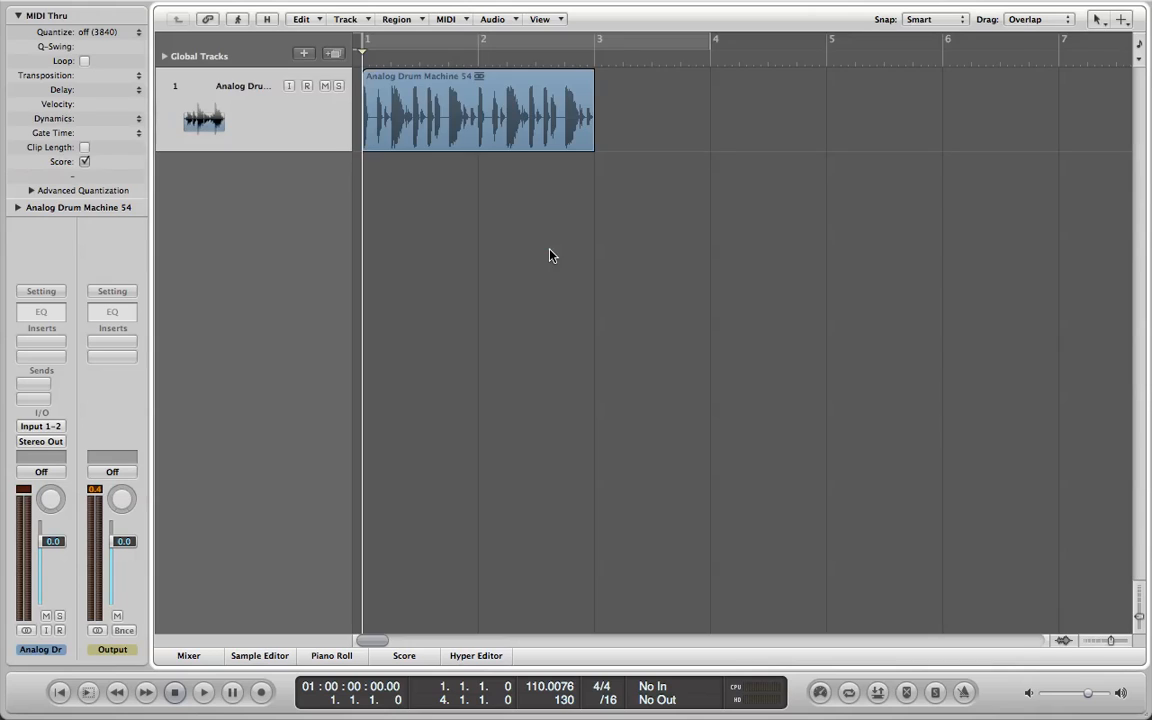
pyautogui.click(291, 127)
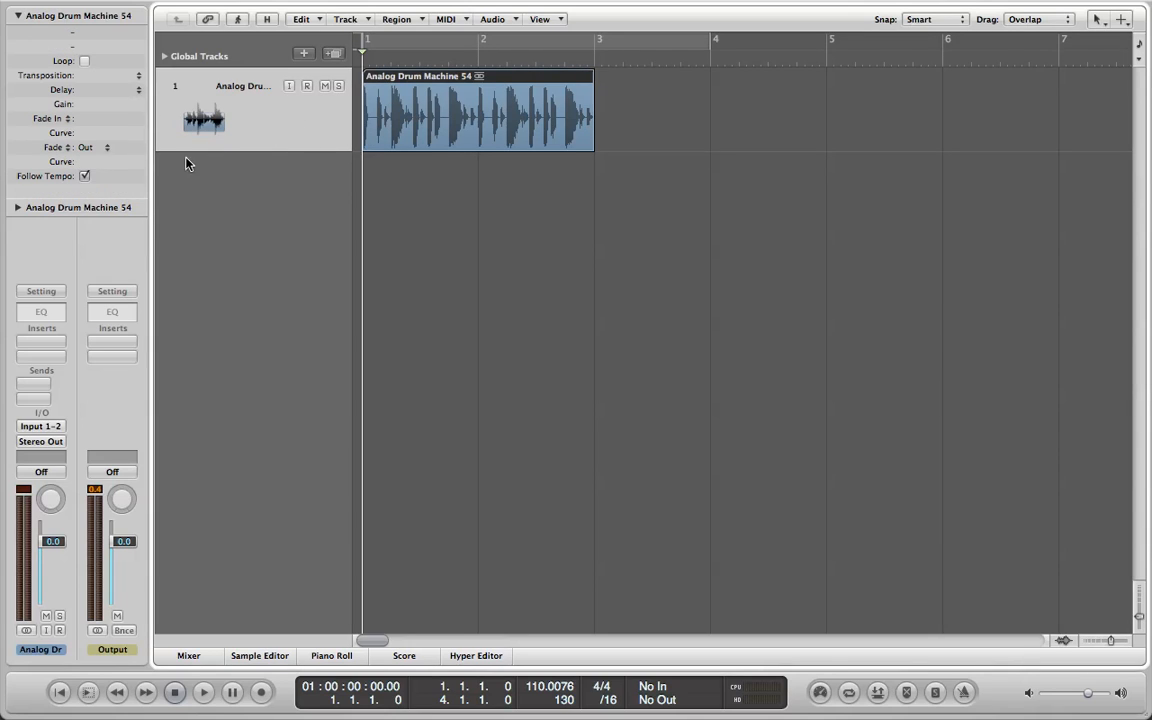
pyautogui.moveTo(159, 154)
pyautogui.mouseDown()
pyautogui.moveTo(167, 98)
pyautogui.moveTo(168, 151)
pyautogui.moveTo(166, 141)
pyautogui.mouseUp()
pyautogui.click(325, 87)
pyautogui.click(325, 87)
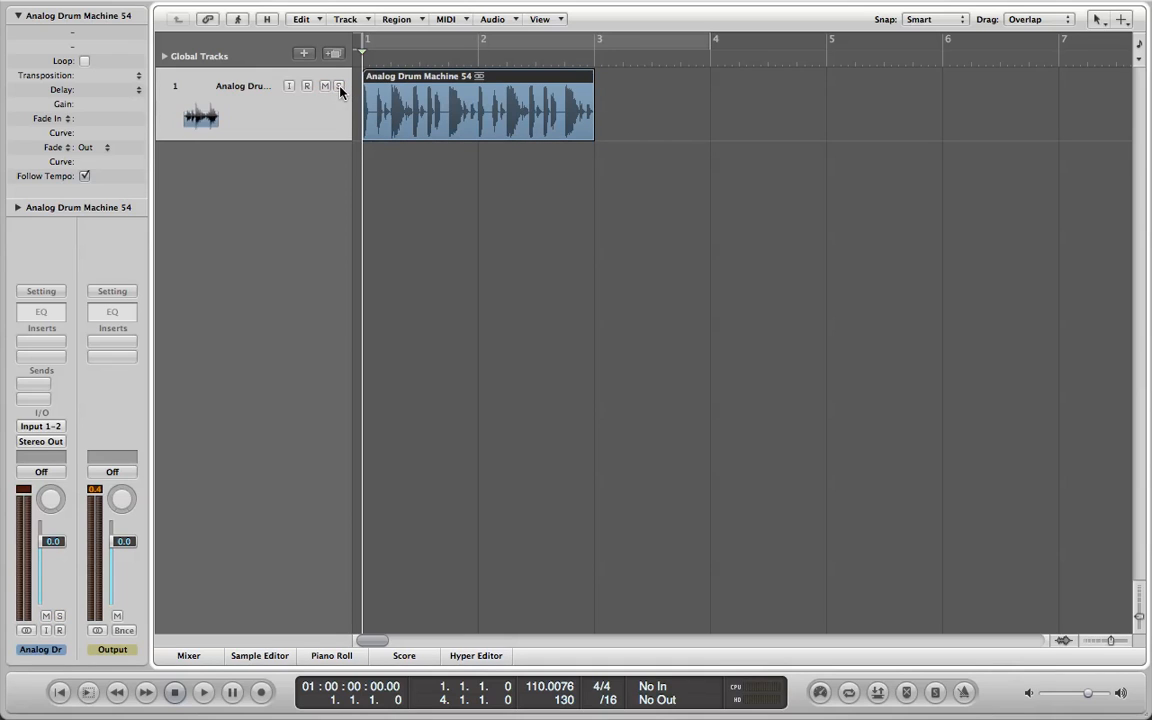
# Rename the drum loop's track to Drums.
pyautogui.moveTo(962, 5)
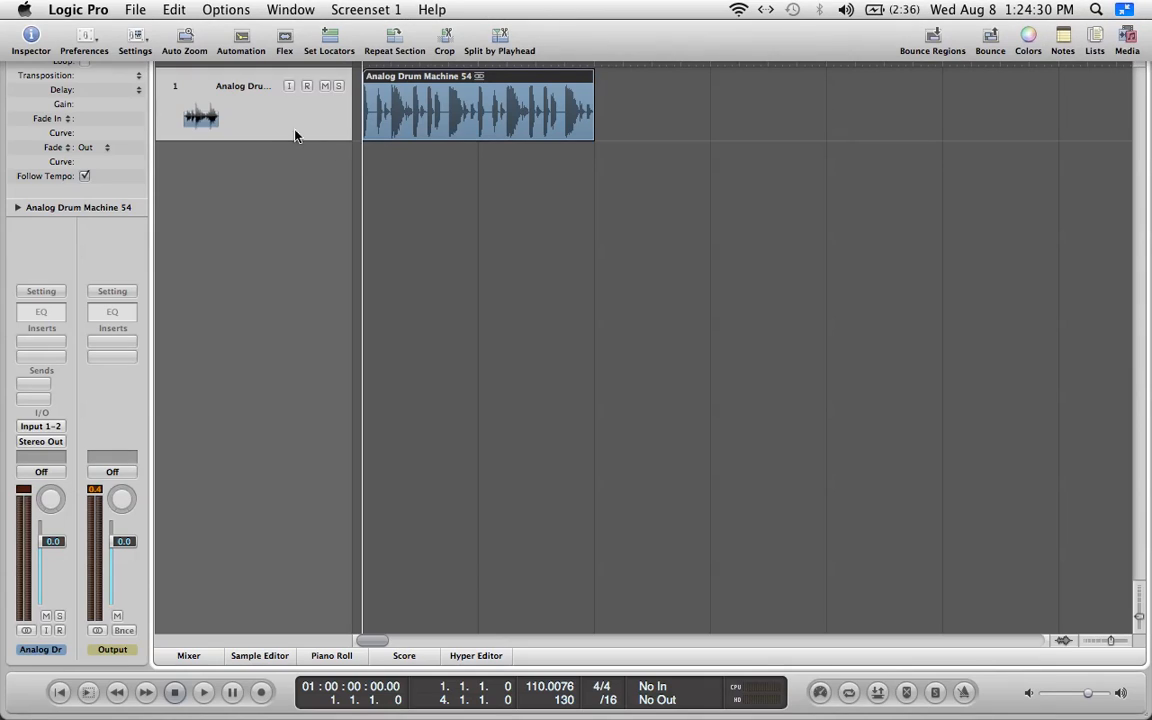
pyautogui.doubleClick(243, 87)
pyautogui.write('Drums')
pyautogui.press('Return')
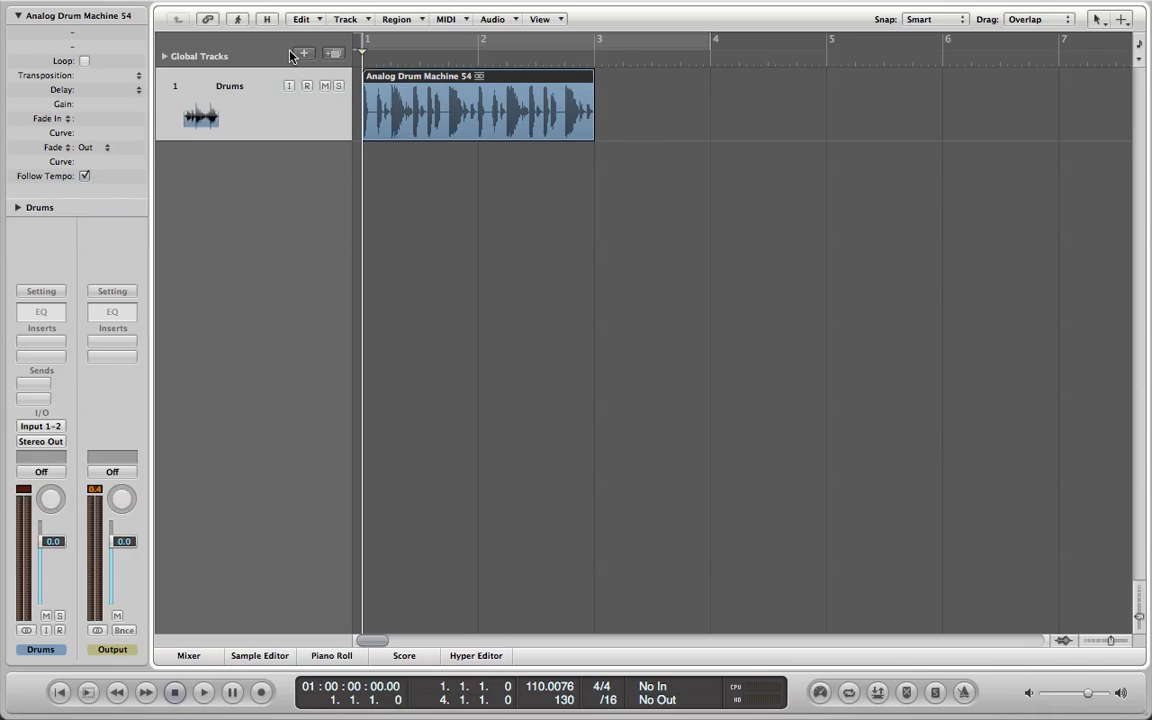
# Show the Drums track's parameters and change its icon to a drum.
pyautogui.click(17, 16)
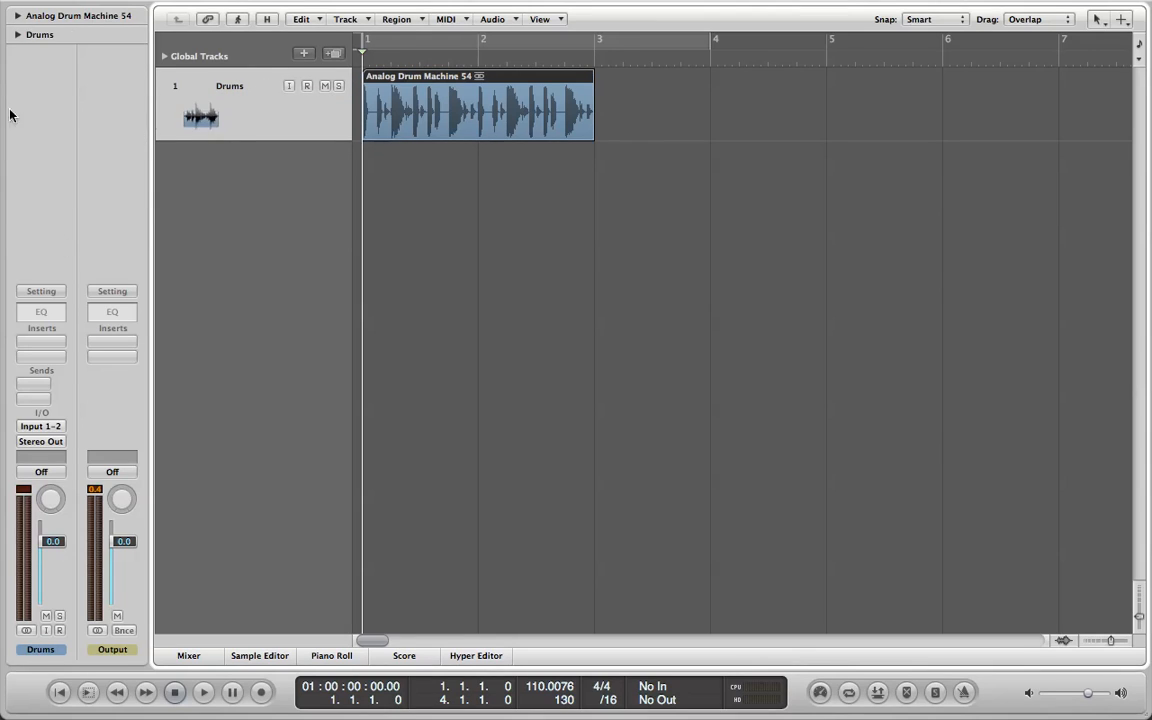
pyautogui.click(17, 34)
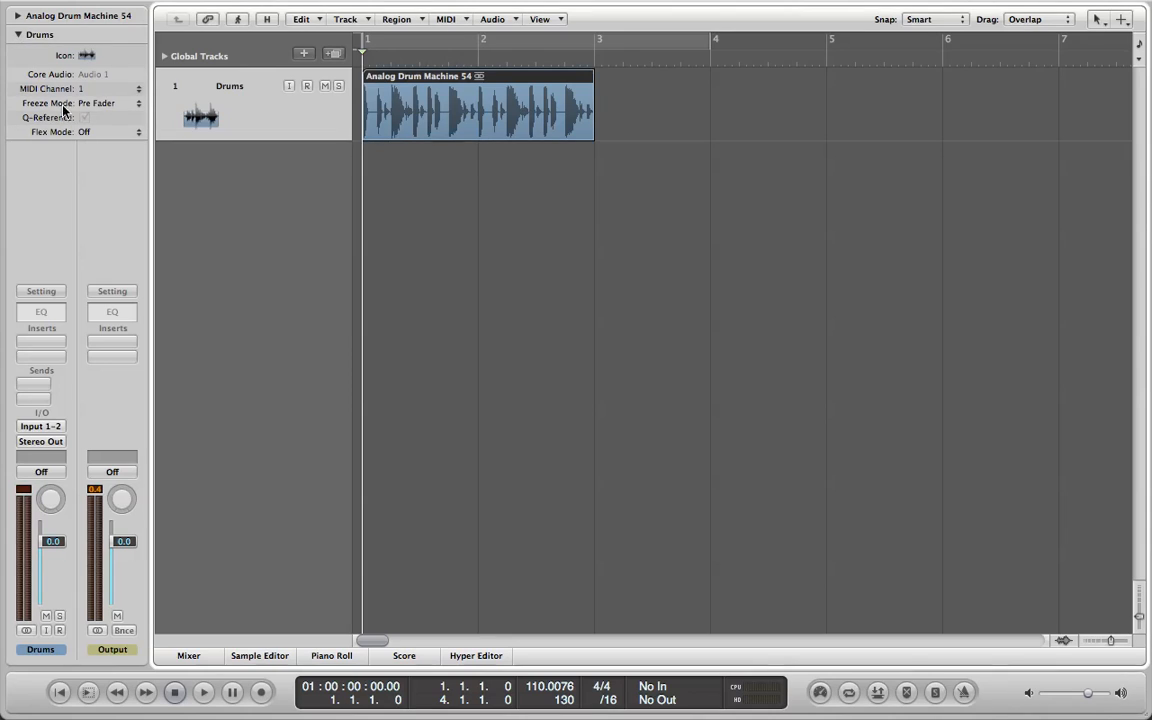
pyautogui.click(88, 57)
pyautogui.click(108, 55)
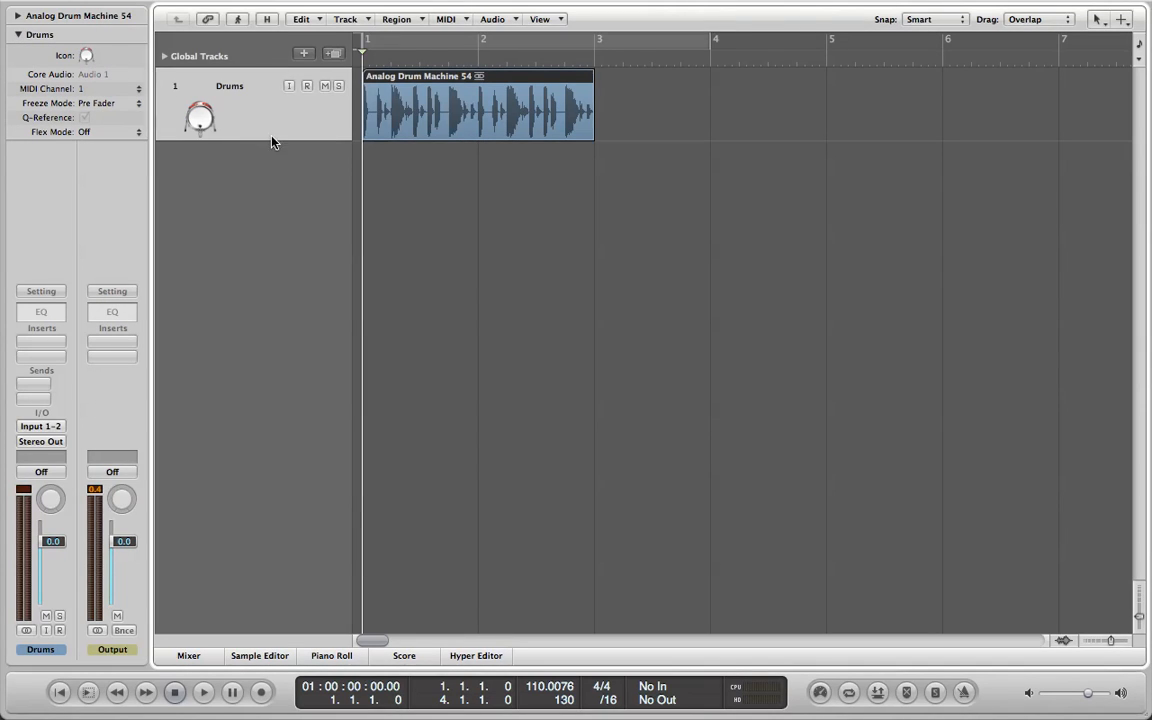
# Set a cycle range over the drum region from bar 1 to bar 3 and play it briefly.
pyautogui.moveTo(368, 44); pyautogui.dragTo(587, 55)
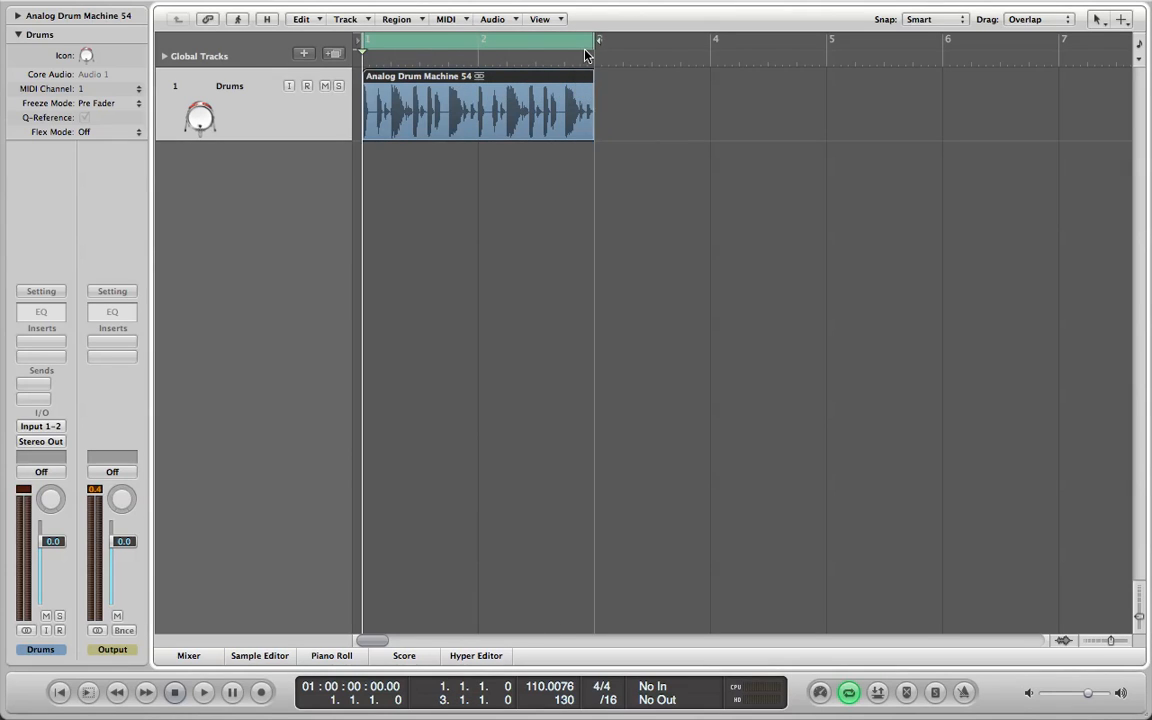
pyautogui.click(201, 694)
pyautogui.press('space')
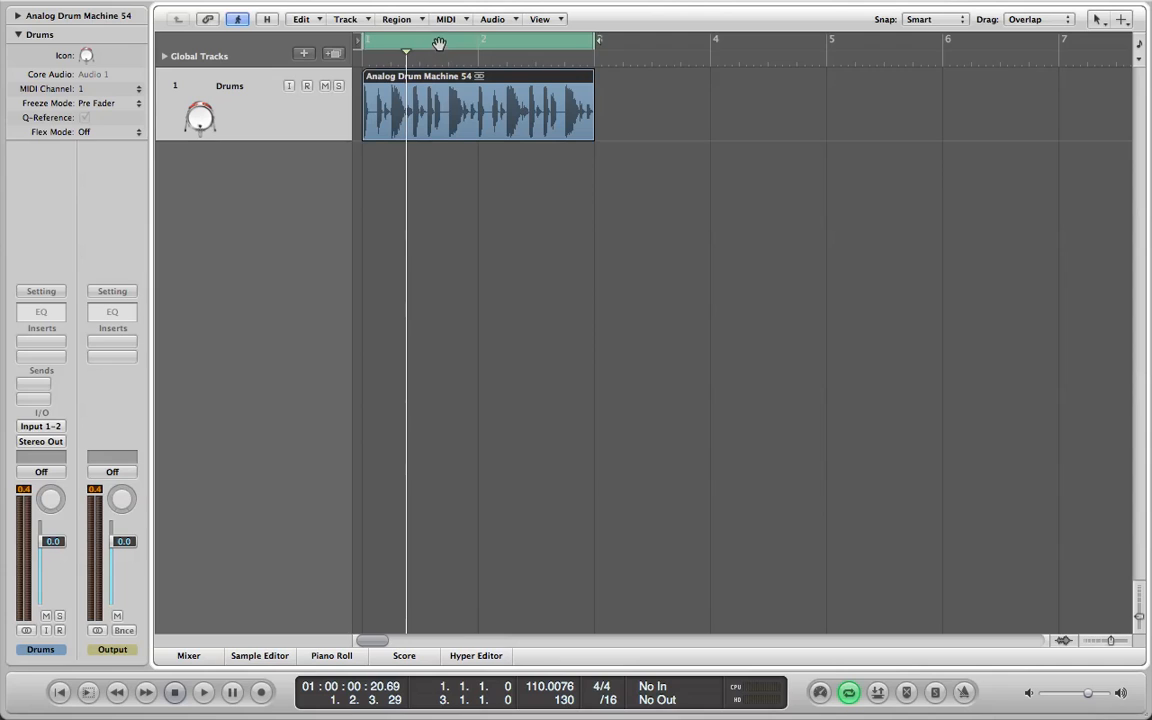
# Play the cycled bars 1 to 3 from the start, stop playback and turn the cycle off.
pyautogui.click(366, 46)
pyautogui.moveTo(366, 46); pyautogui.dragTo(598, 62)
pyautogui.press('Return')
pyautogui.click(203, 692)
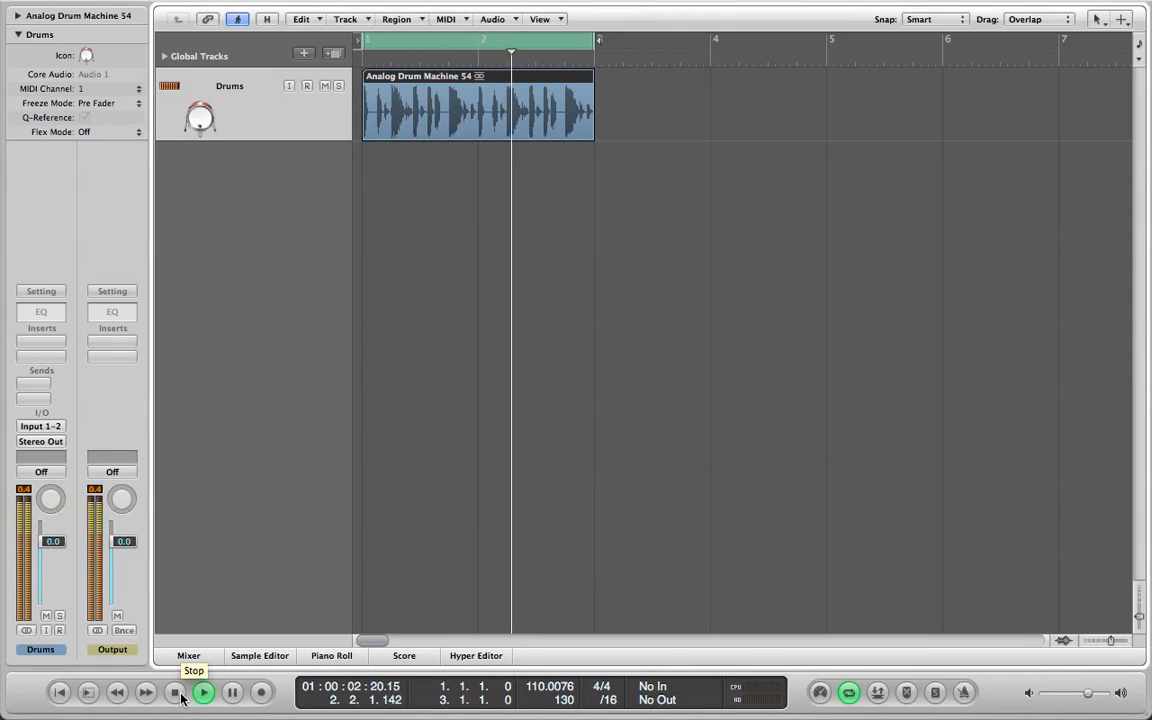
pyautogui.click(180, 697)
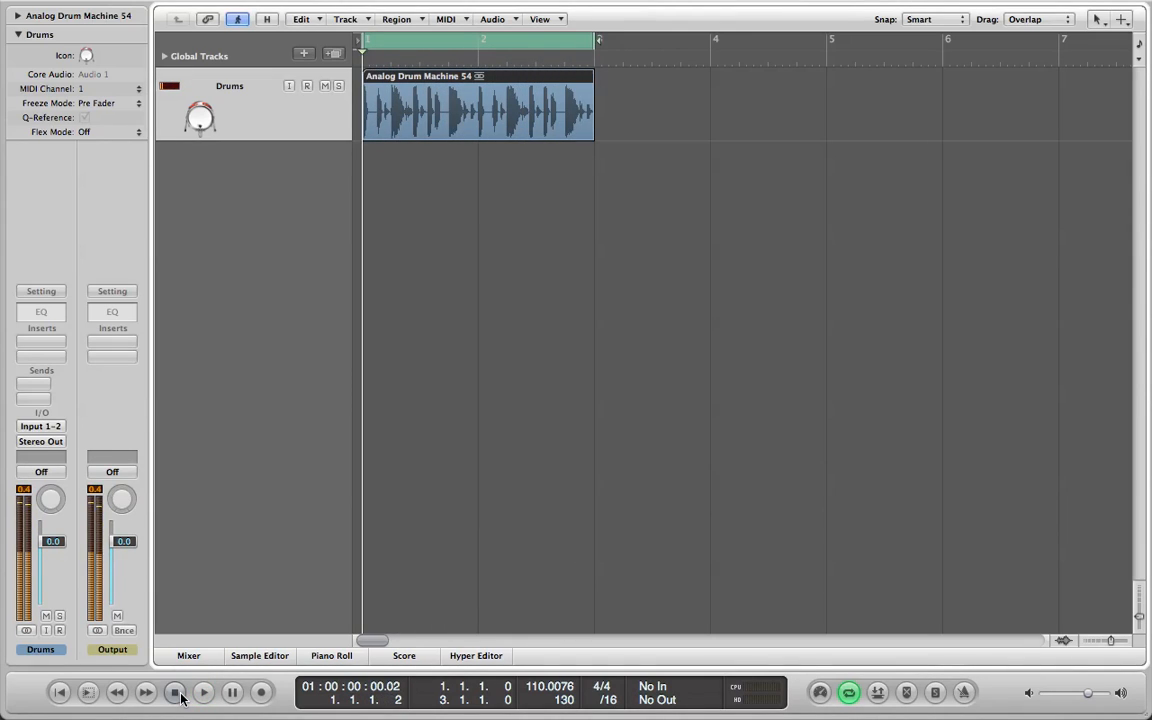
pyautogui.click(543, 45)
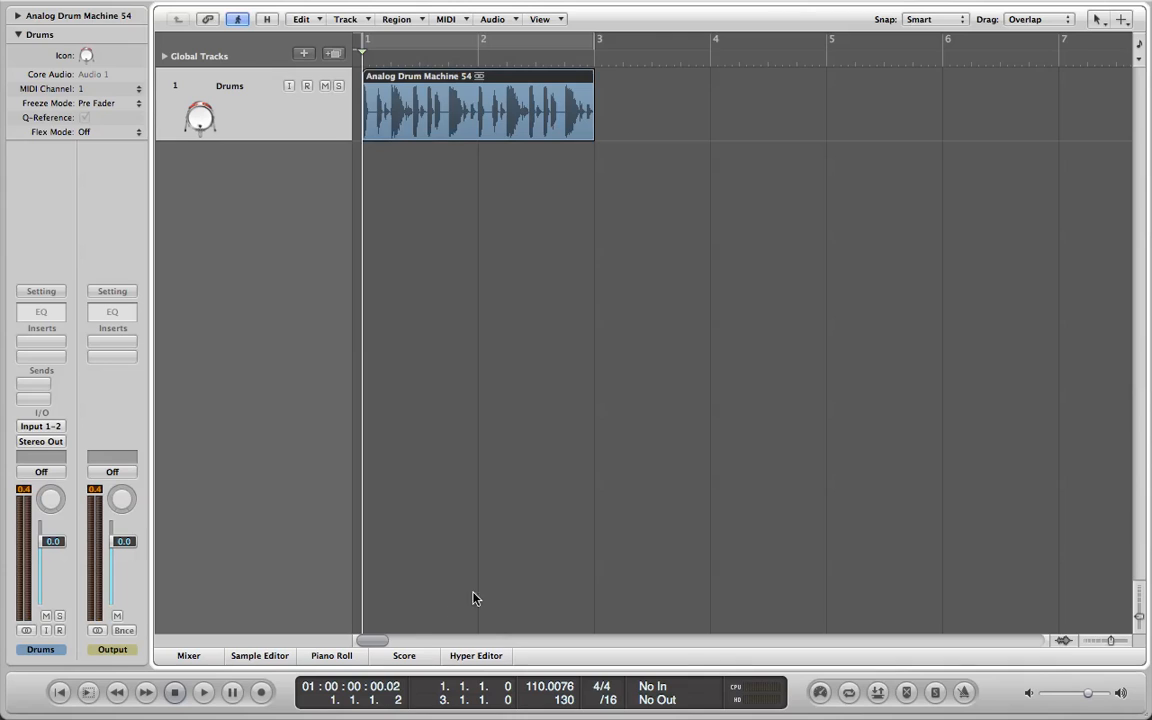
# Copy the drum region to bar 3 on the Drums track.
pyautogui.moveTo(373, 643)
pyautogui.mouseDown()
pyautogui.moveTo(424, 640)
pyautogui.moveTo(373, 640)
pyautogui.mouseUp()
pyautogui.moveTo(534, 115); pyautogui.dragTo(535, 114)
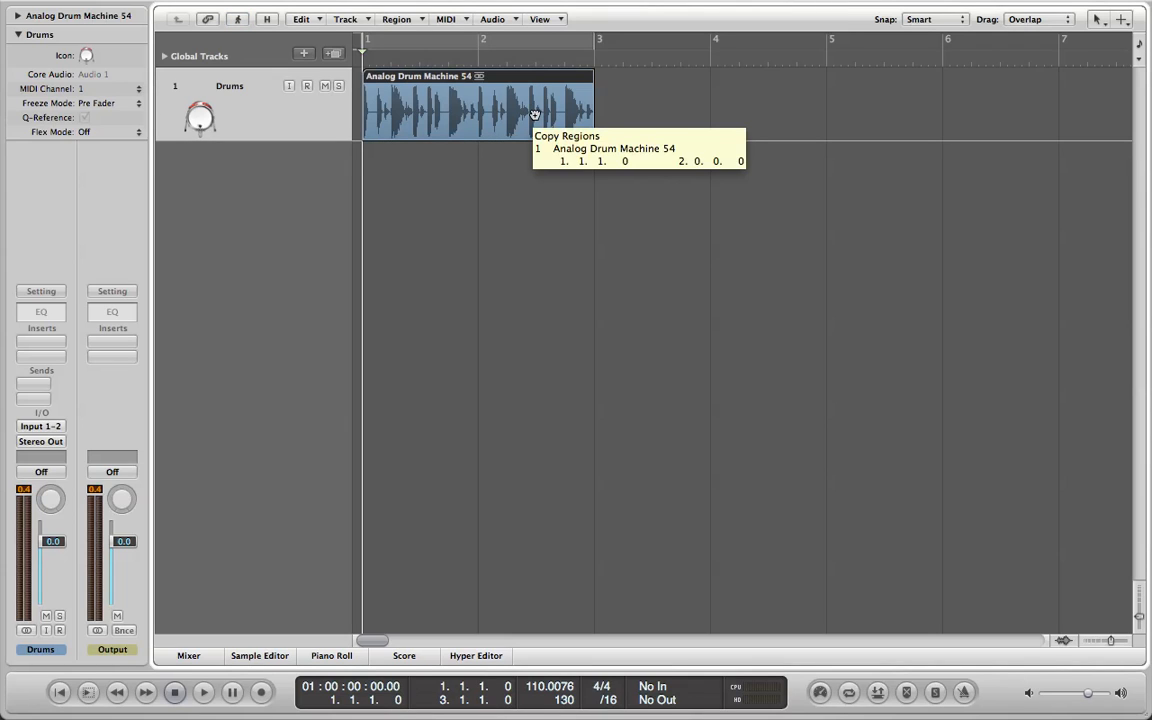
pyautogui.moveTo(535, 114); pyautogui.dragTo(768, 116)
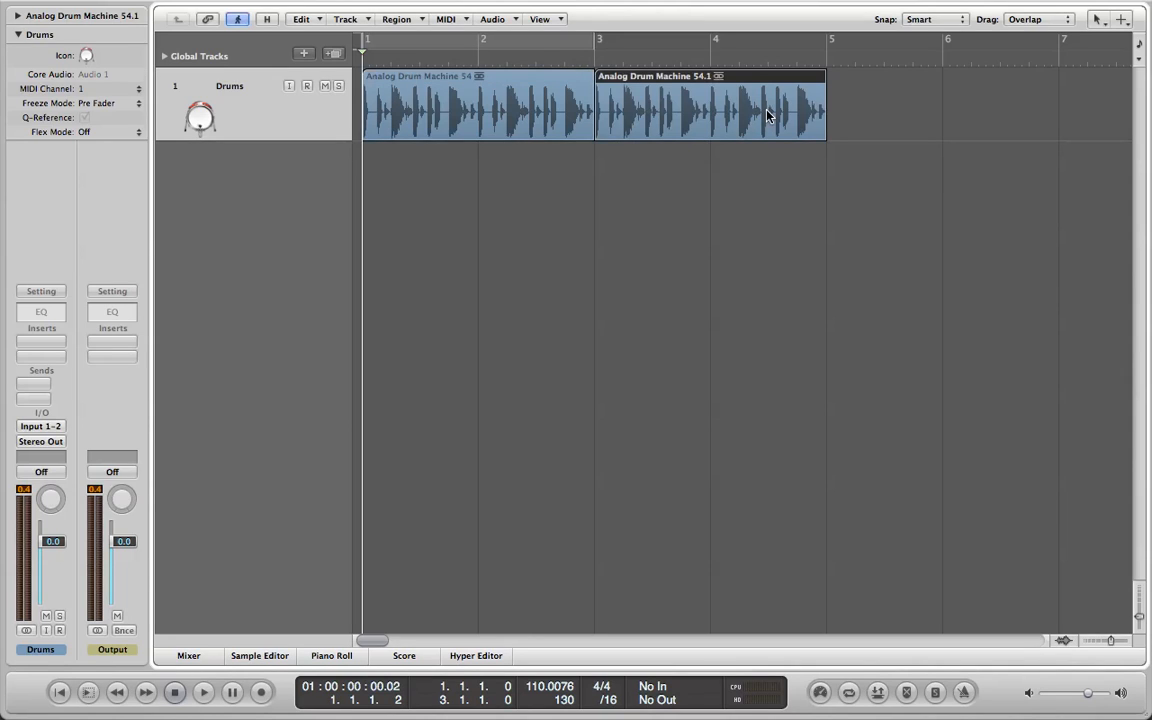
# Delete the copied drum region at bar 3.
pyautogui.click(431, 97)
pyautogui.click(677, 118)
pyautogui.press('Delete')
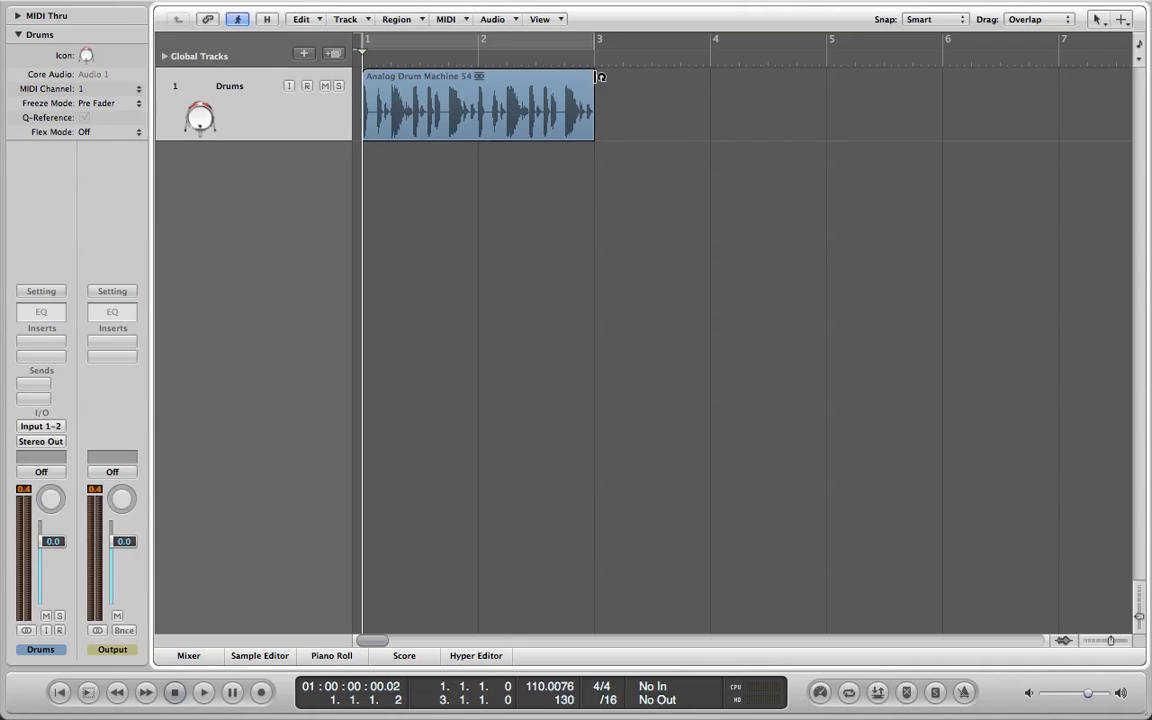
# Loop the original drum region along the Drums track up to bar 11.
pyautogui.moveTo(600, 77); pyautogui.dragTo(987, 90)
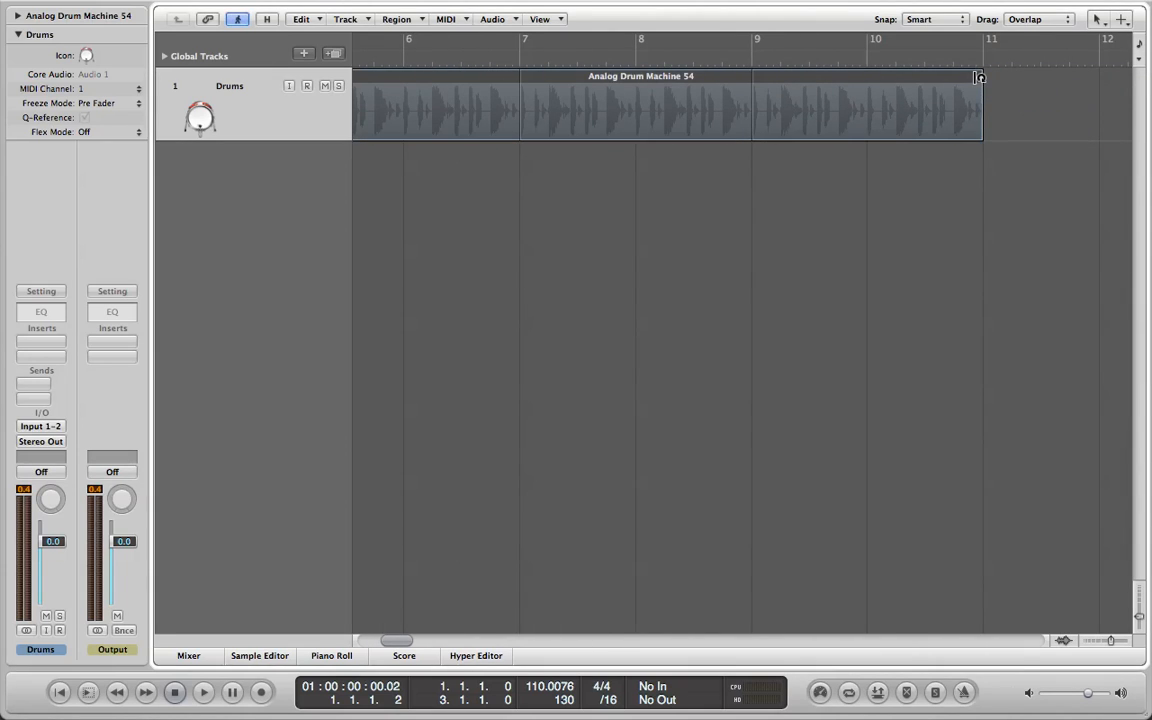
# Convert the looped drum region on the Drums track, up to bar 11, to real copies.
pyautogui.moveTo(392, 641); pyautogui.dragTo(367, 640)
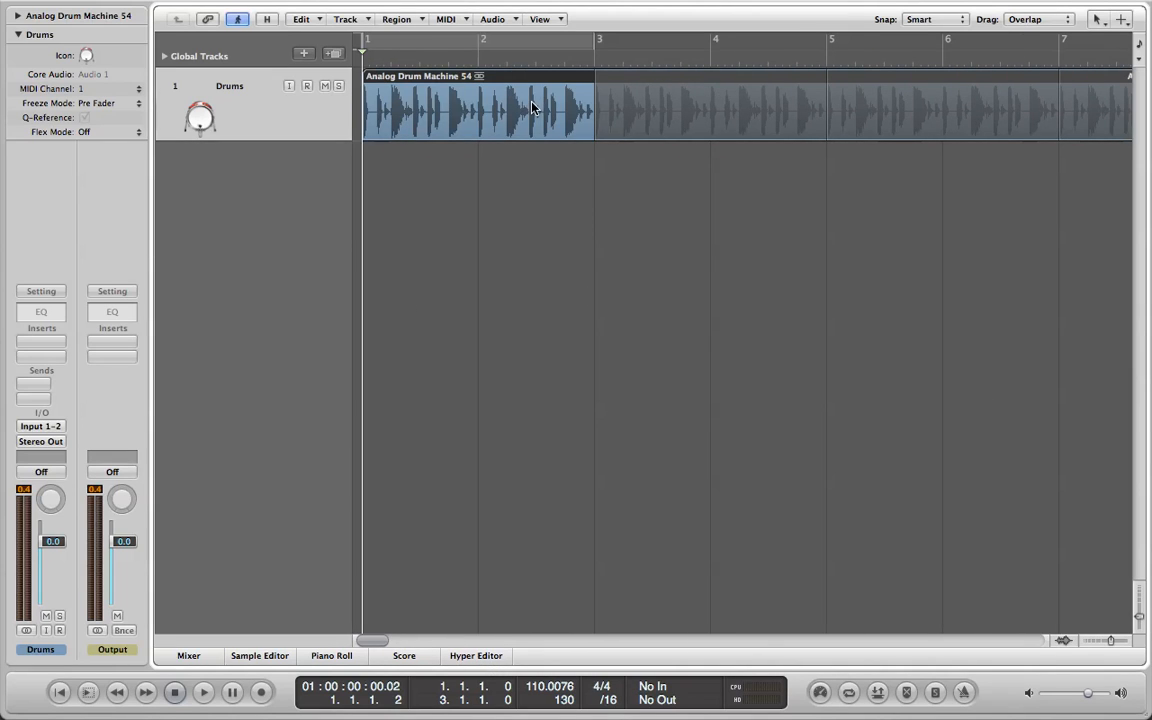
pyautogui.moveTo(379, 644); pyautogui.dragTo(404, 612)
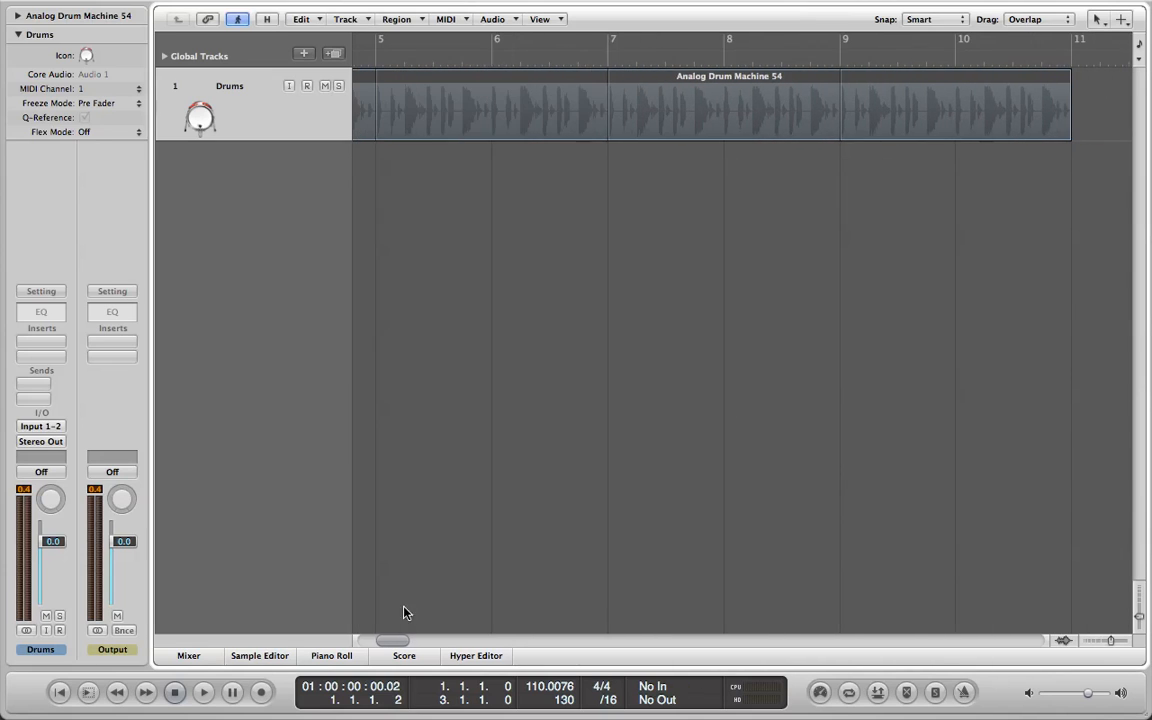
pyautogui.rightClick(1066, 82)
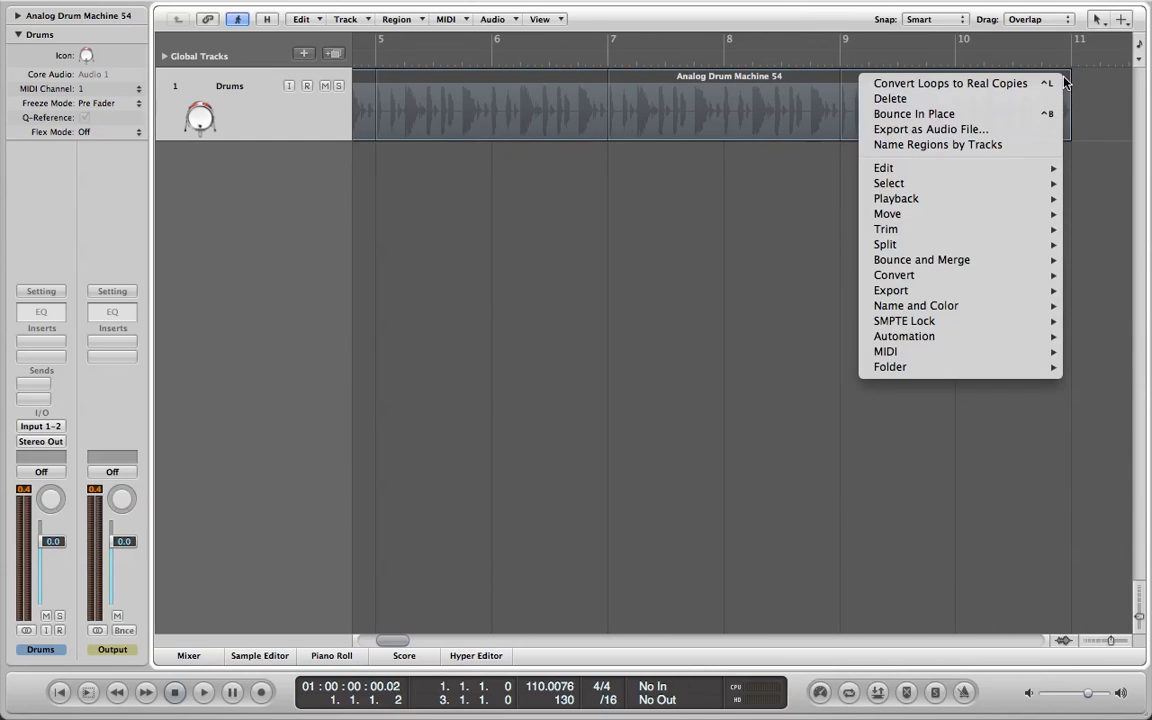
pyautogui.click(1042, 84)
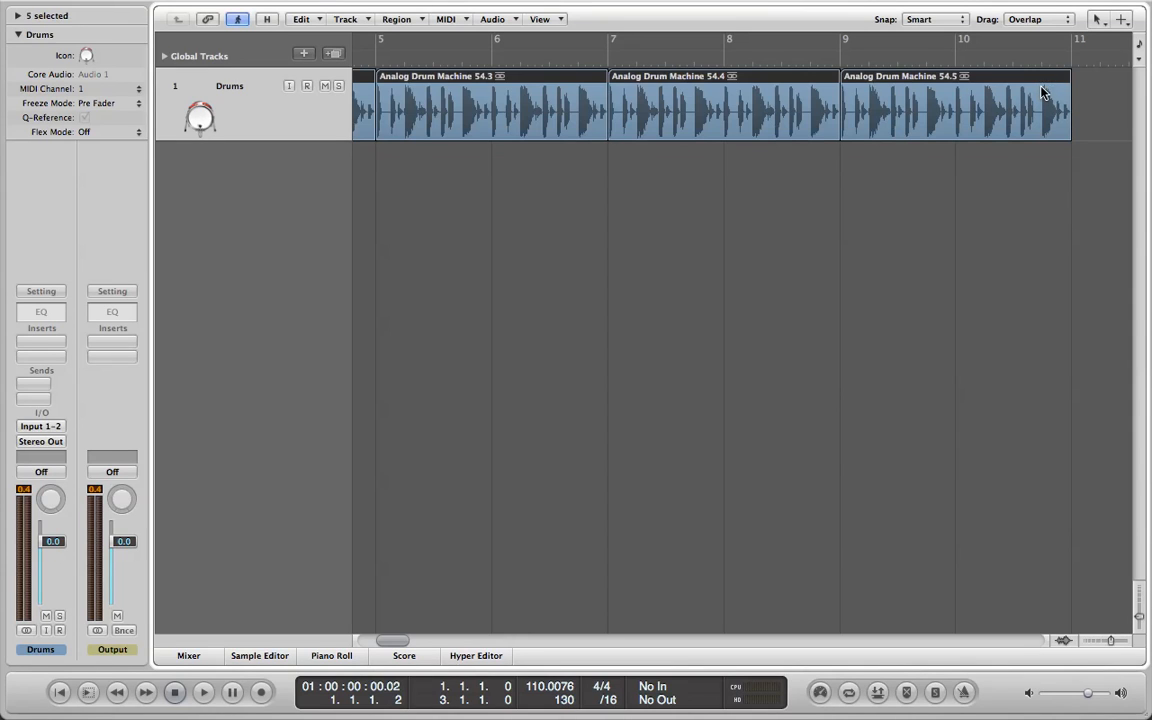
pyautogui.moveTo(393, 643); pyautogui.dragTo(372, 595)
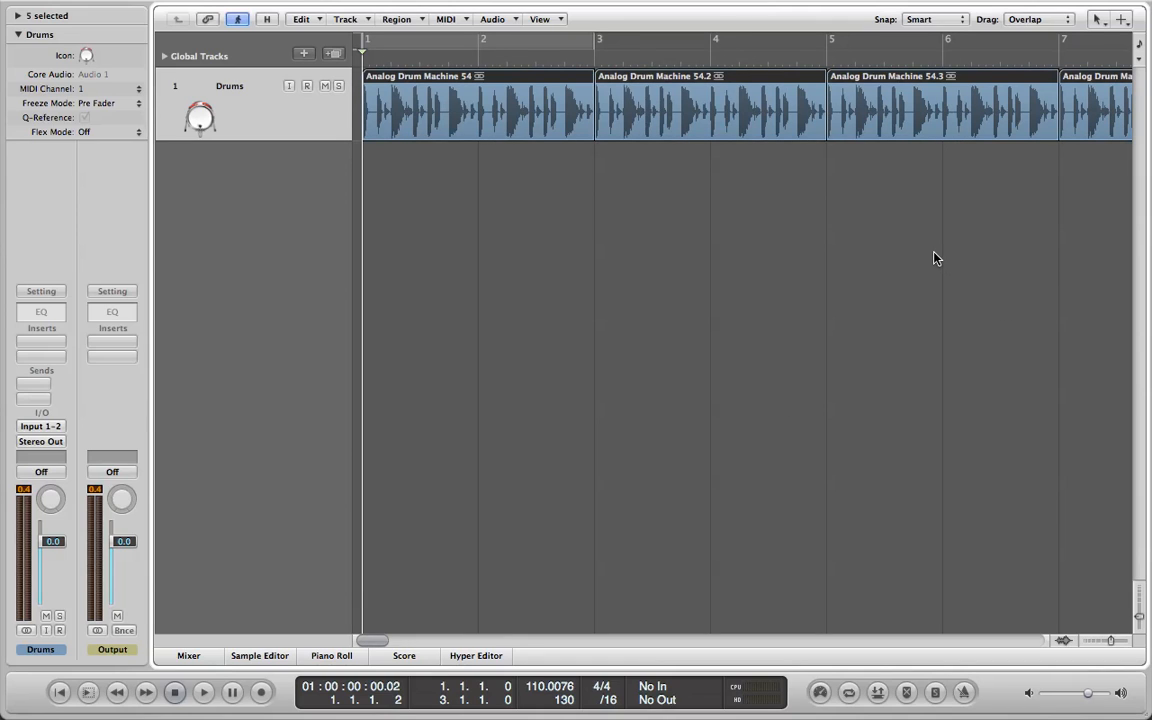
# Open the loop browser, reset its filter and list the Bass loops.
pyautogui.press('o')
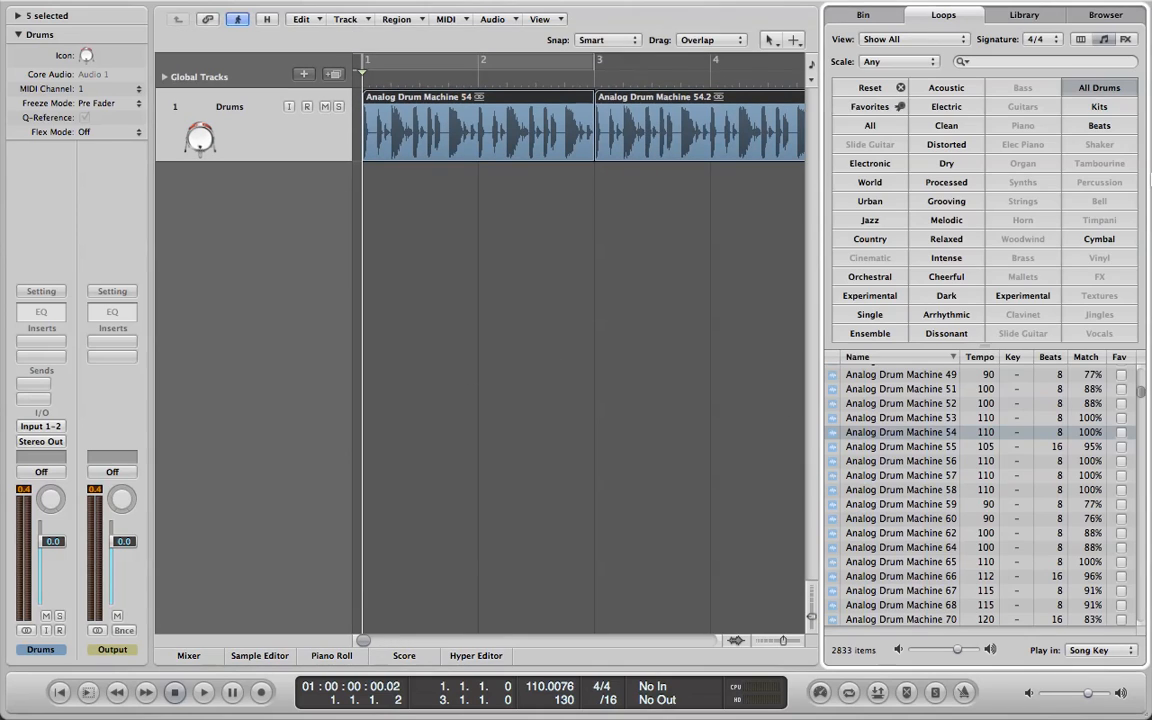
pyautogui.click(880, 90)
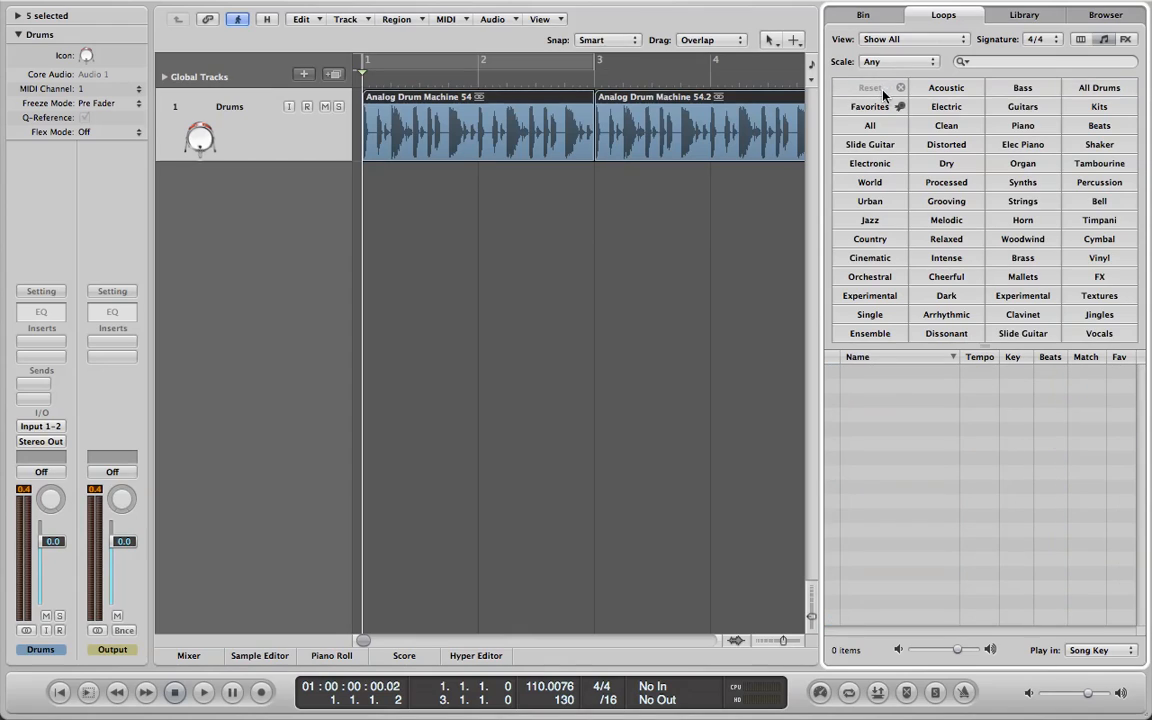
pyautogui.click(1045, 94)
pyautogui.scroll(-5, 888, 452)
pyautogui.scroll(-5, 953, 457)
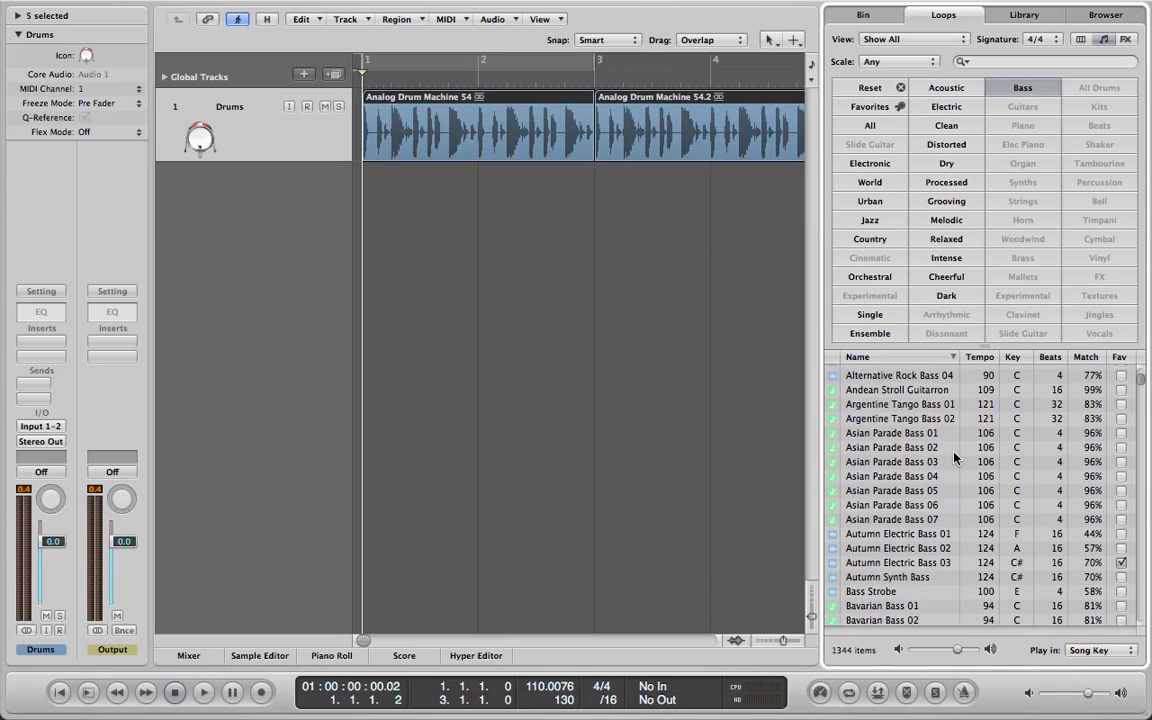
# Preview several bass loops, including Argentine Tango Bass 01, Andean Stroll Guitarron, Bavarian Bass 03 and Big City Rocker Bass 01.
pyautogui.click(875, 424)
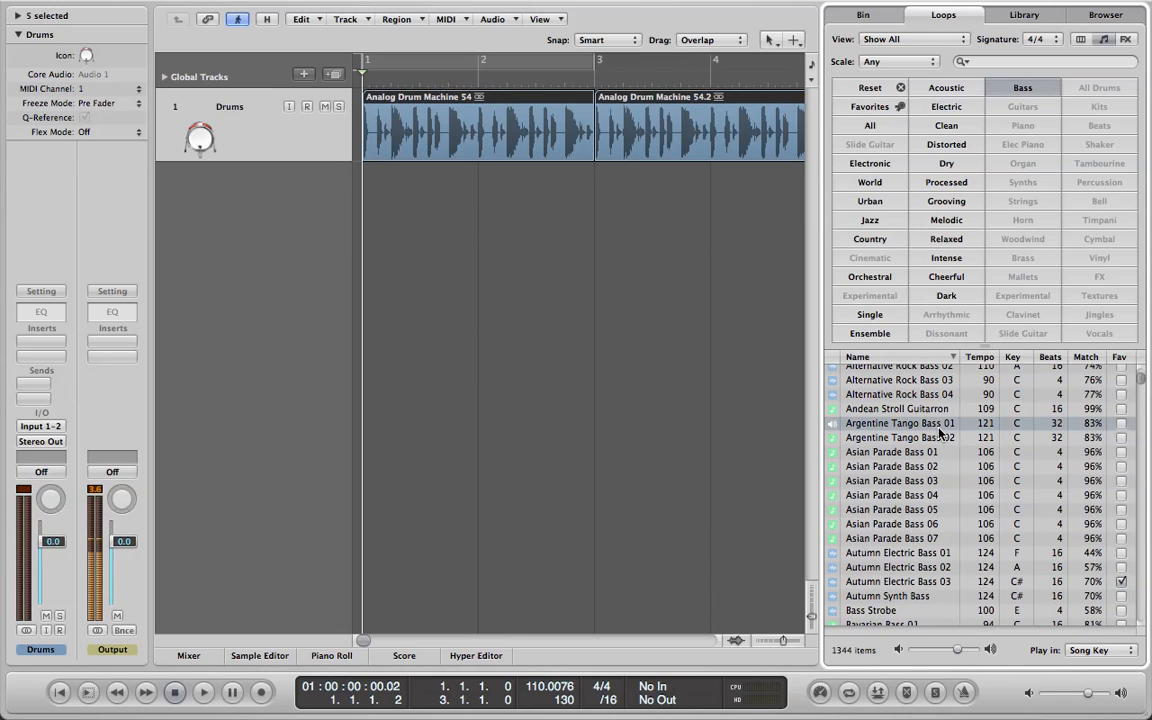
pyautogui.click(933, 410)
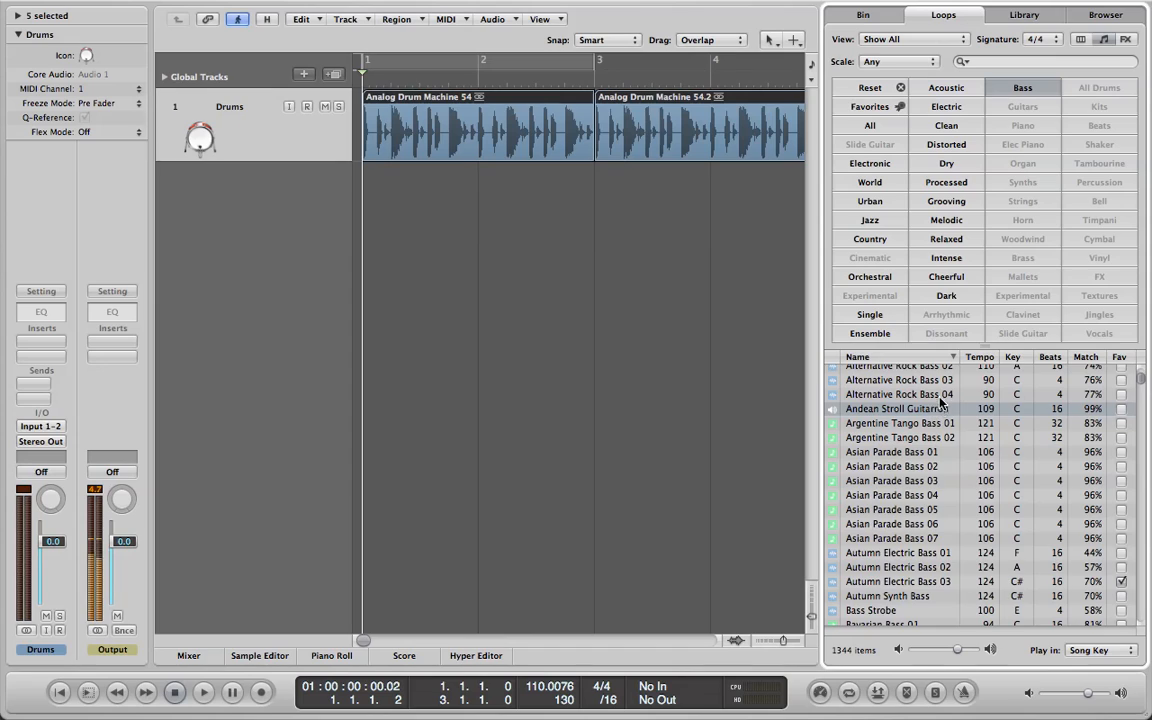
pyautogui.click(931, 394)
pyautogui.scroll(1, 930, 402)
pyautogui.scroll(-4, 903, 514)
pyautogui.click(903, 512)
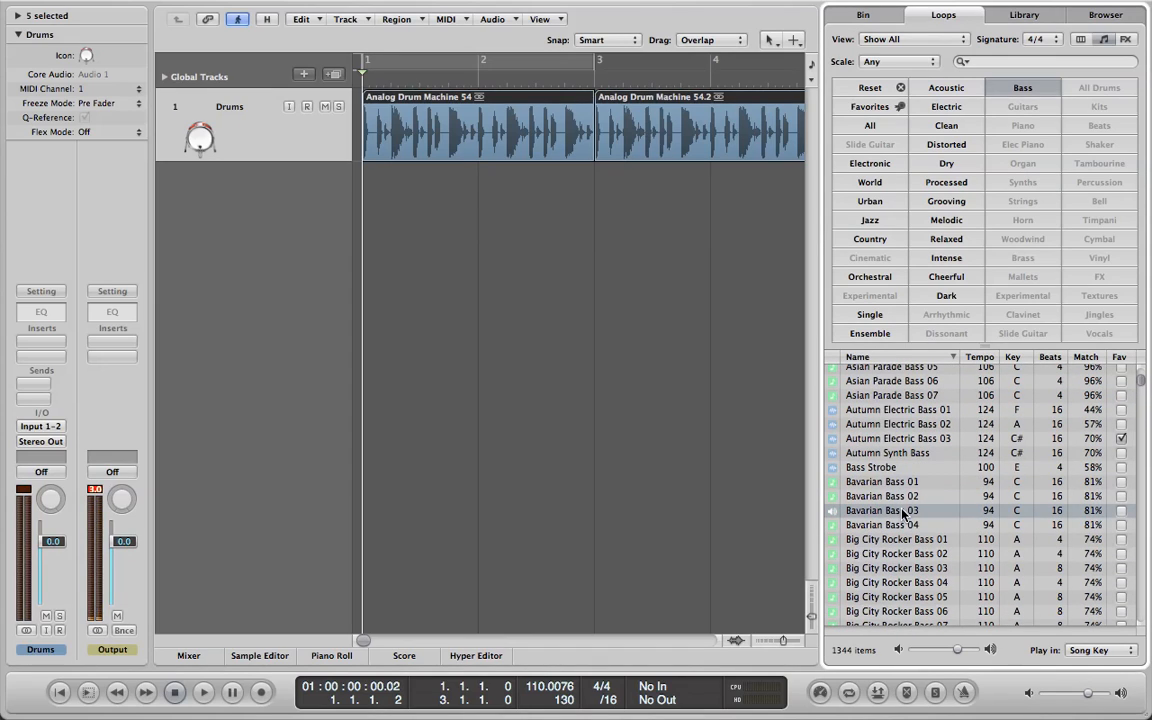
pyautogui.click(910, 541)
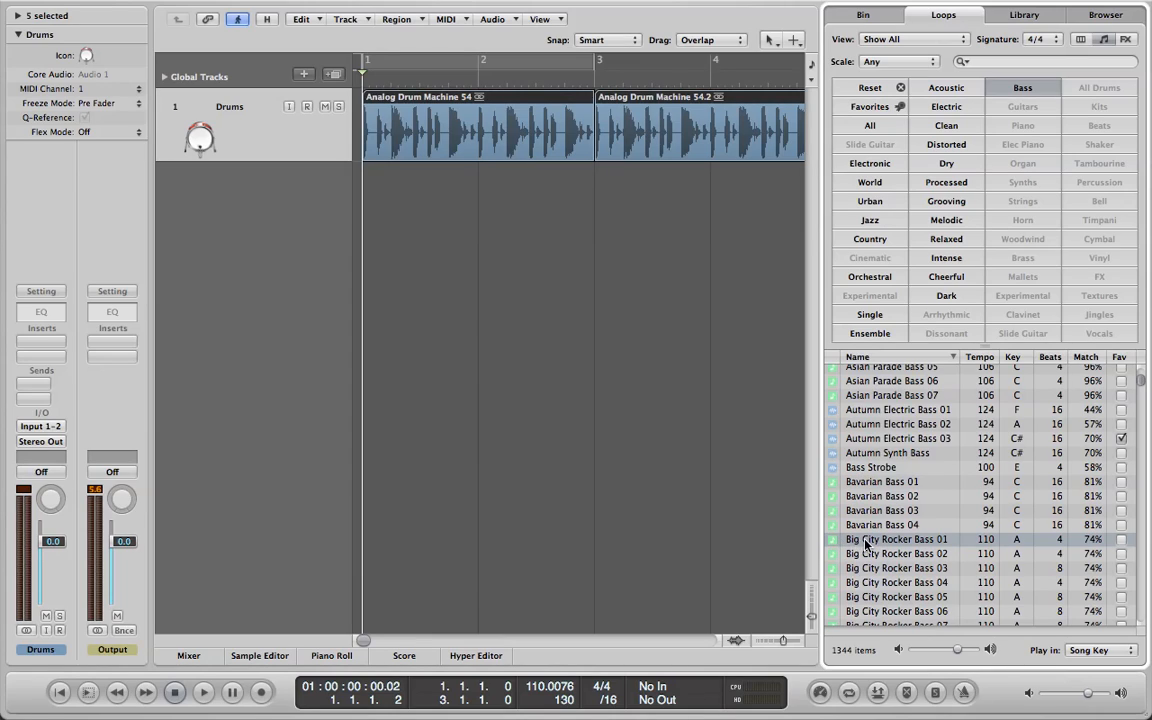
# Add the Big City Rocker Bass 01 loop on a new track at bar 1 and view its notes in the Piano Roll.
pyautogui.moveTo(865, 541); pyautogui.dragTo(380, 200)
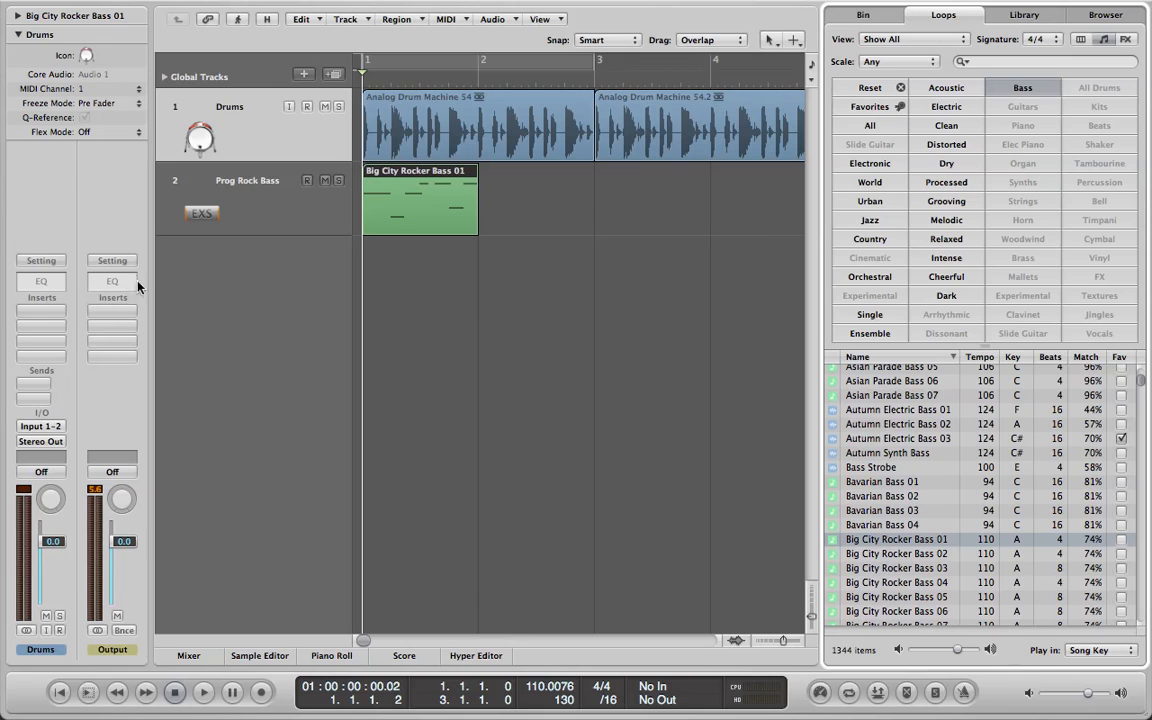
pyautogui.click(245, 215)
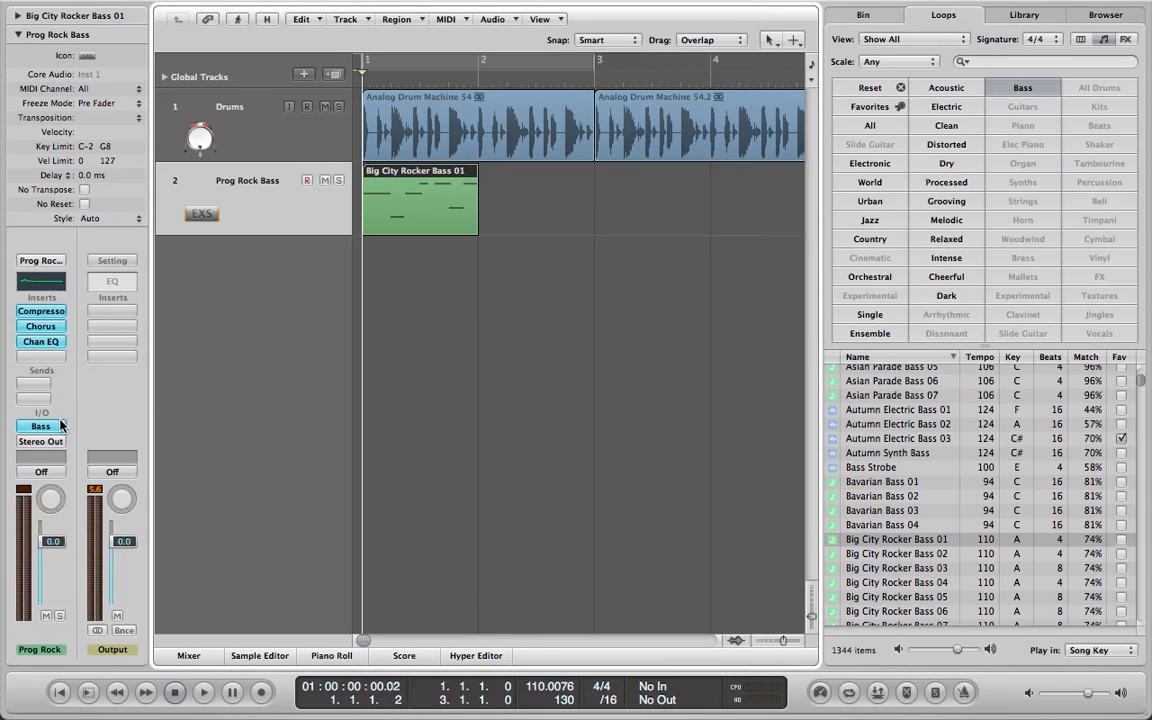
pyautogui.doubleClick(403, 210)
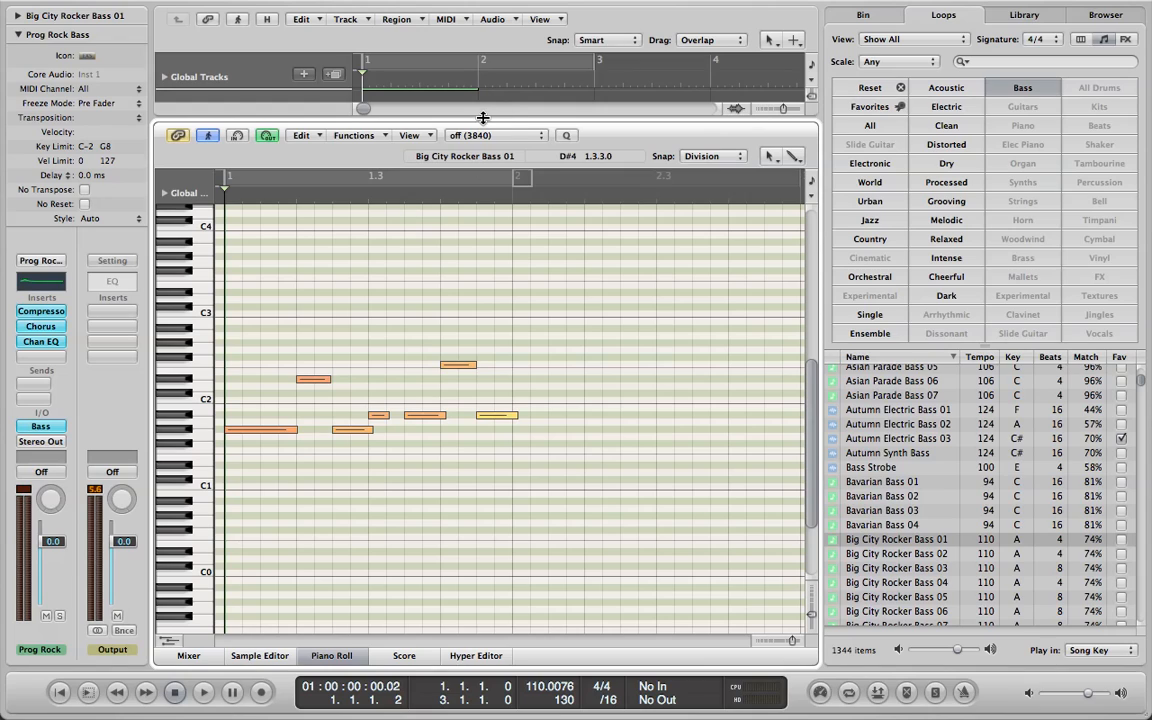
pyautogui.press('p')
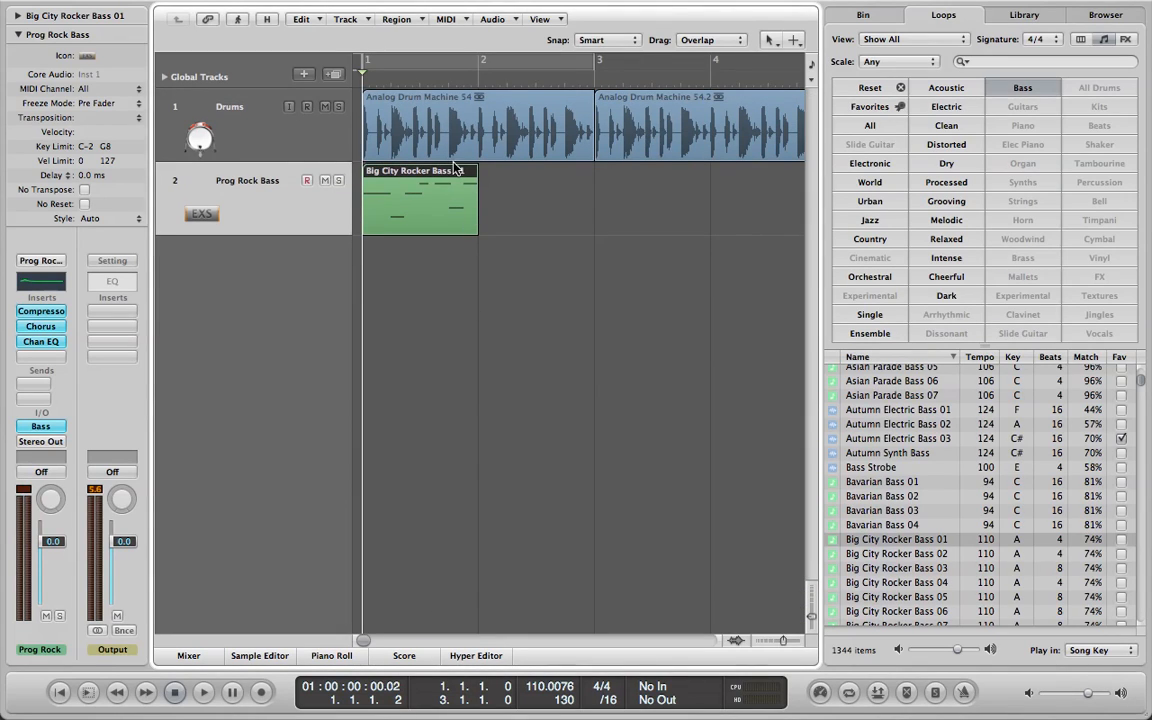
# Loop the bass region up to bar 5 and convert the loops to real copies.
pyautogui.moveTo(478, 168); pyautogui.dragTo(700, 170)
pyautogui.rightClick(720, 175)
pyautogui.click(722, 176)
pyautogui.hscroll(-3, 334, 640)
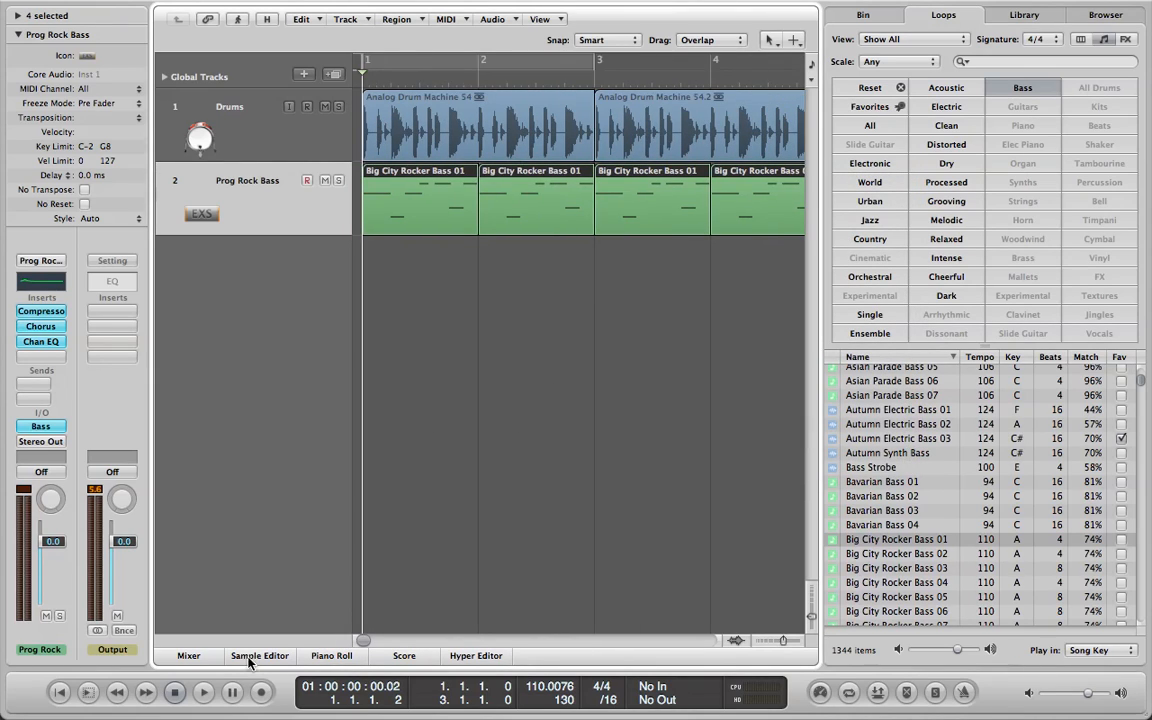
# Play the drums and bass together from bar 1 and stop before bar 5.
pyautogui.click(180, 689)
pyautogui.click(204, 693)
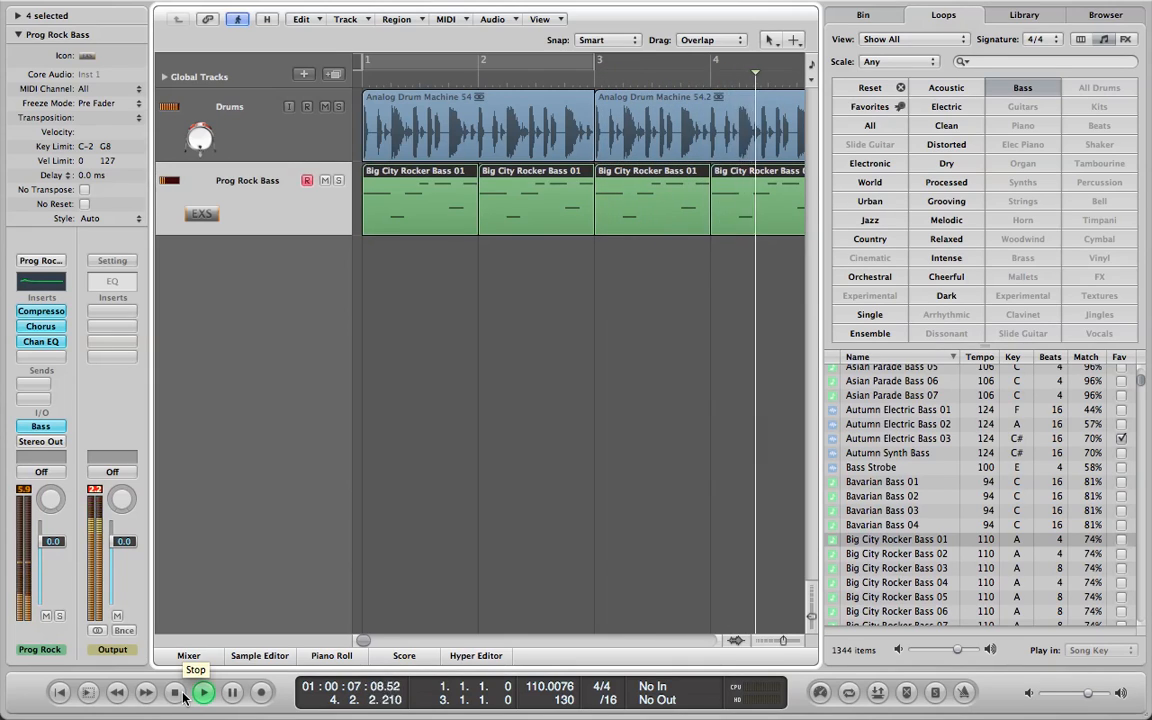
pyautogui.click(182, 693)
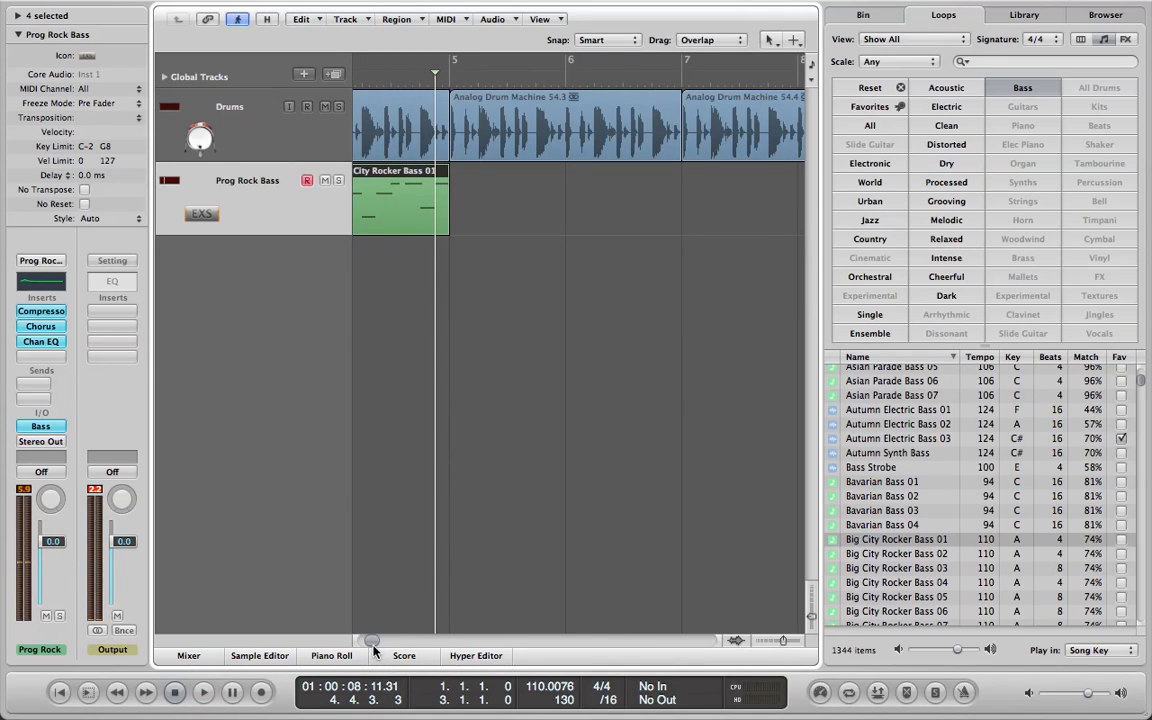
pyautogui.moveTo(373, 641); pyautogui.dragTo(342, 632)
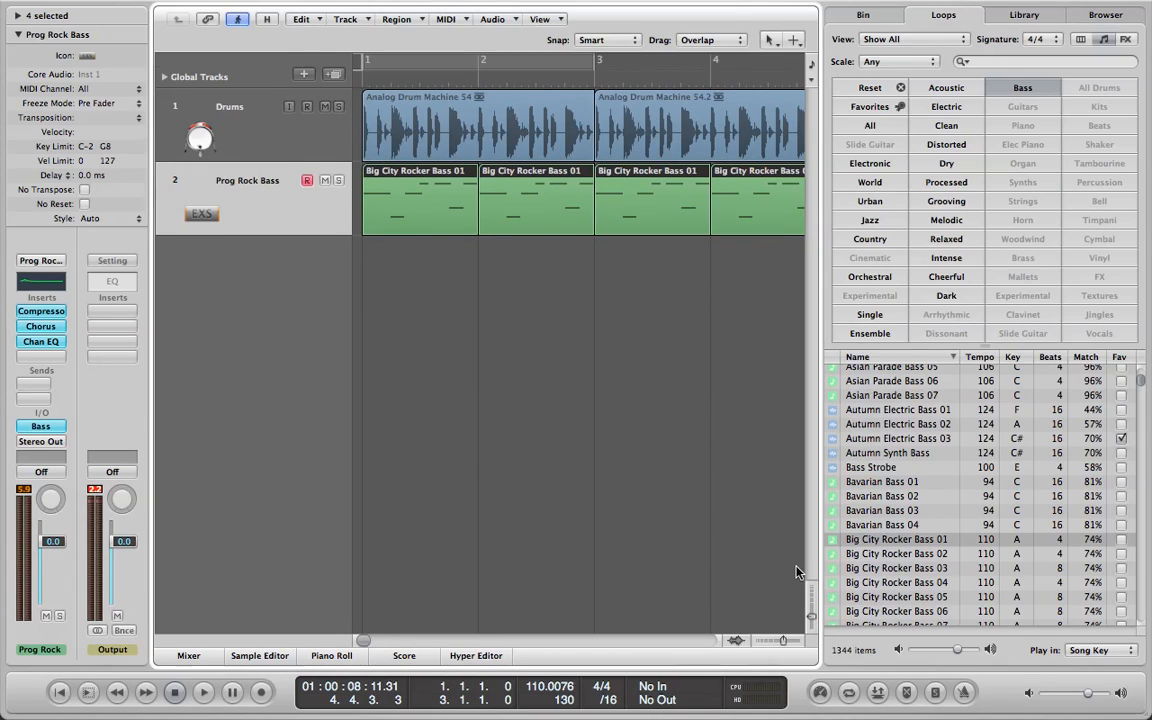
# Close the loop browser and select the bass track with all its regions.
pyautogui.press('o')
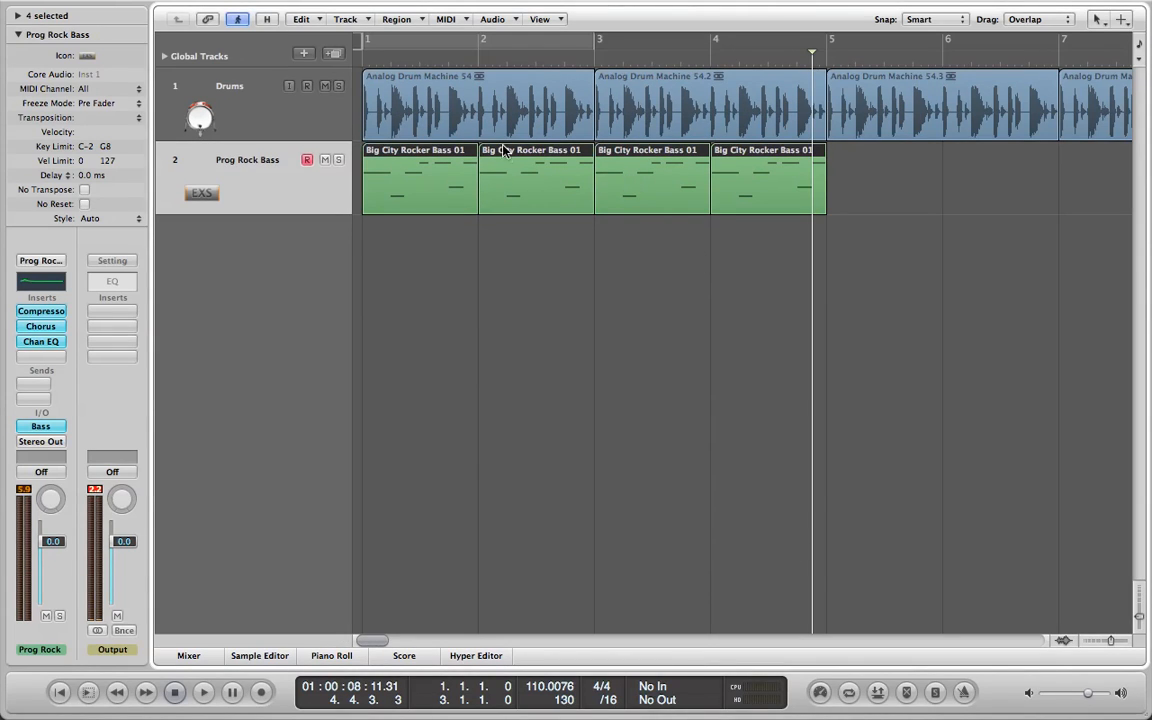
pyautogui.click(404, 90)
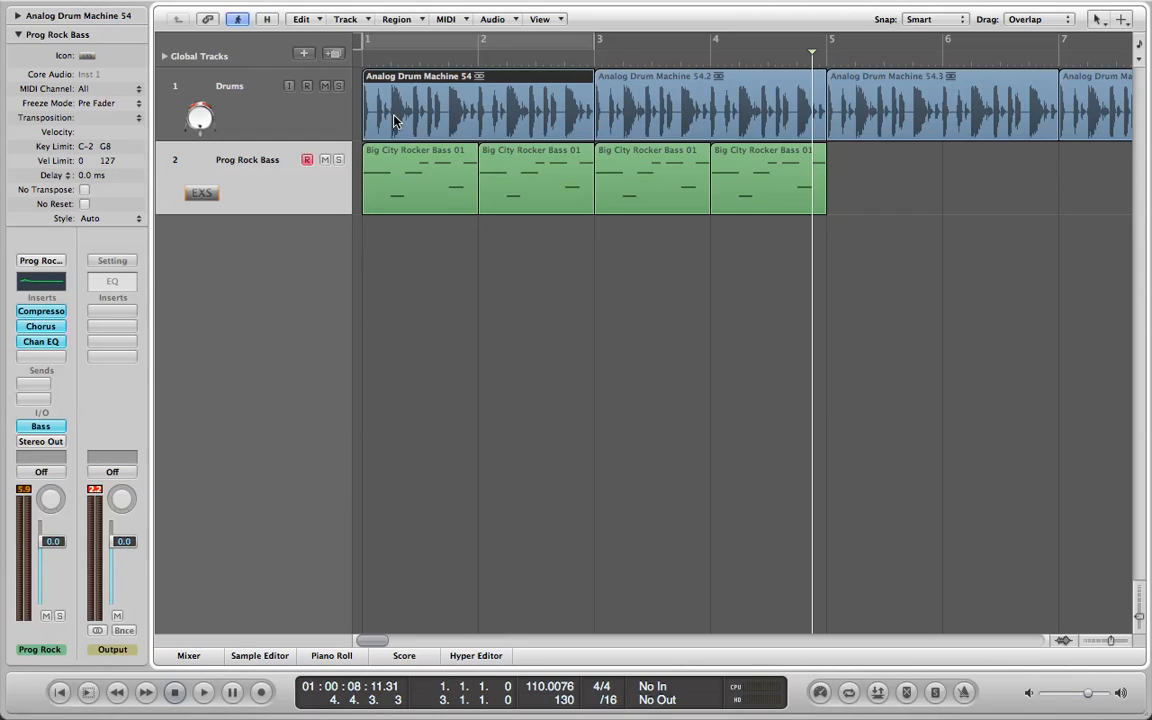
pyautogui.click(277, 177)
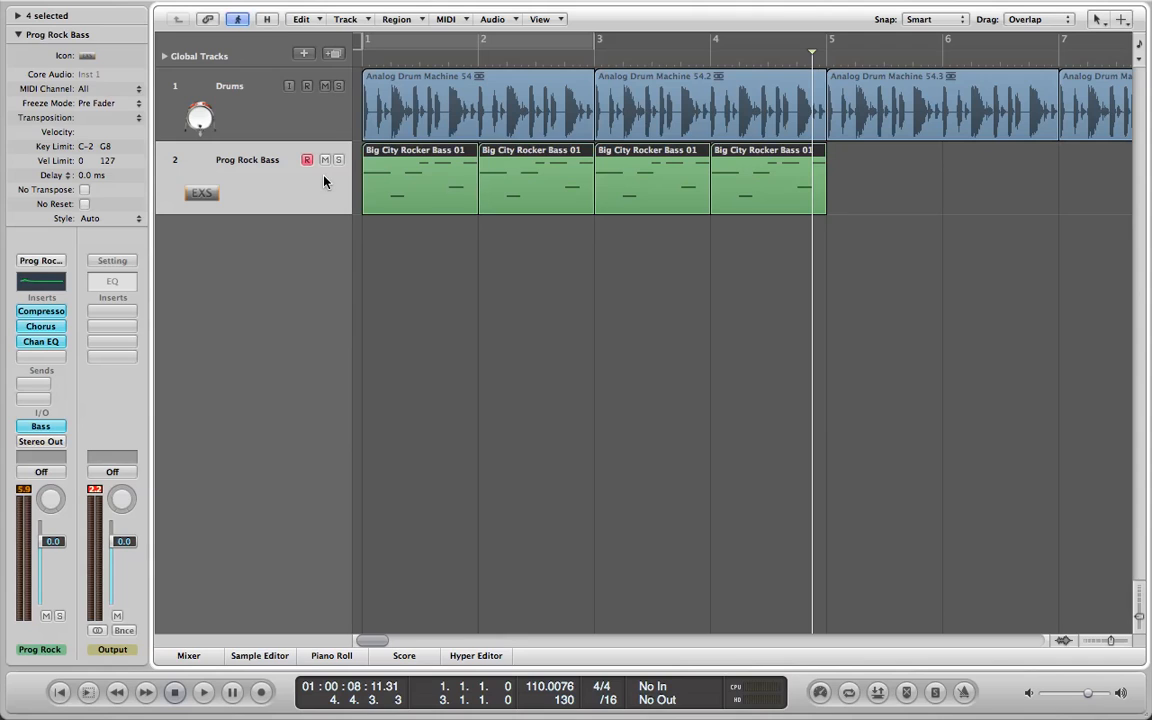
# Open the first Big City Rocker Bass 01 region in the Piano Roll with its notes in view.
pyautogui.click(455, 249)
pyautogui.doubleClick(424, 193)
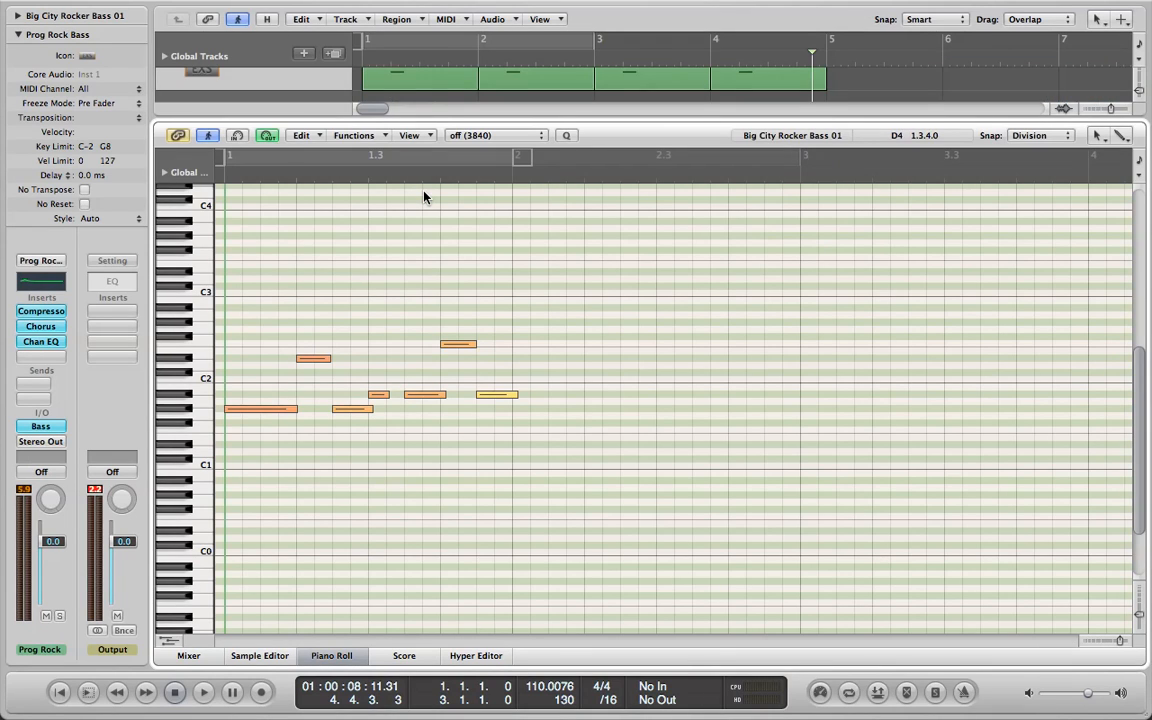
pyautogui.moveTo(507, 113); pyautogui.dragTo(558, 635)
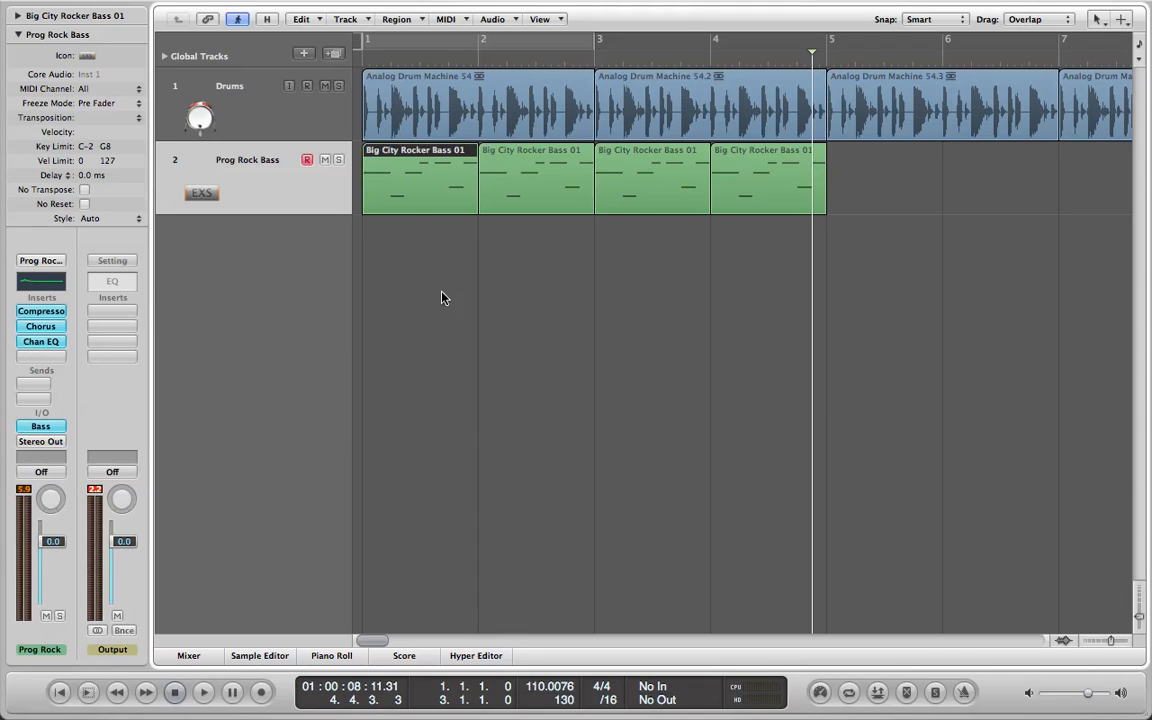
pyautogui.click(409, 263)
pyautogui.doubleClick(432, 188)
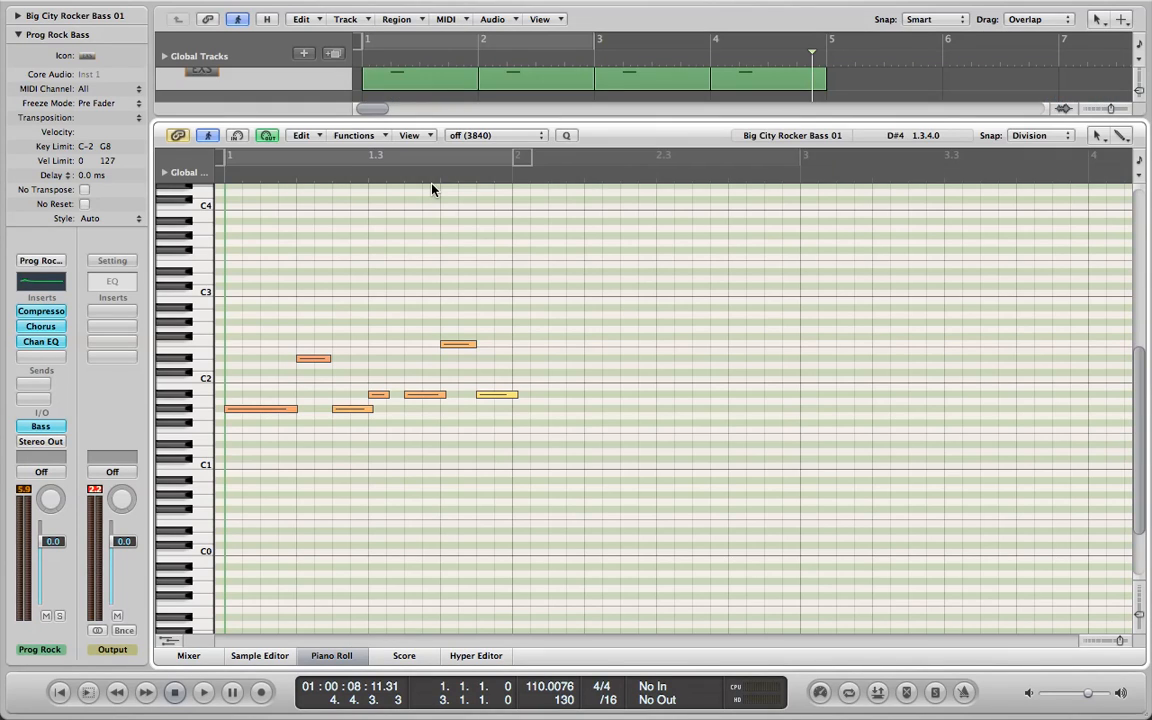
pyautogui.moveTo(1139, 405)
pyautogui.mouseDown()
pyautogui.moveTo(1139, 303)
pyautogui.moveTo(1139, 420)
pyautogui.mouseUp()
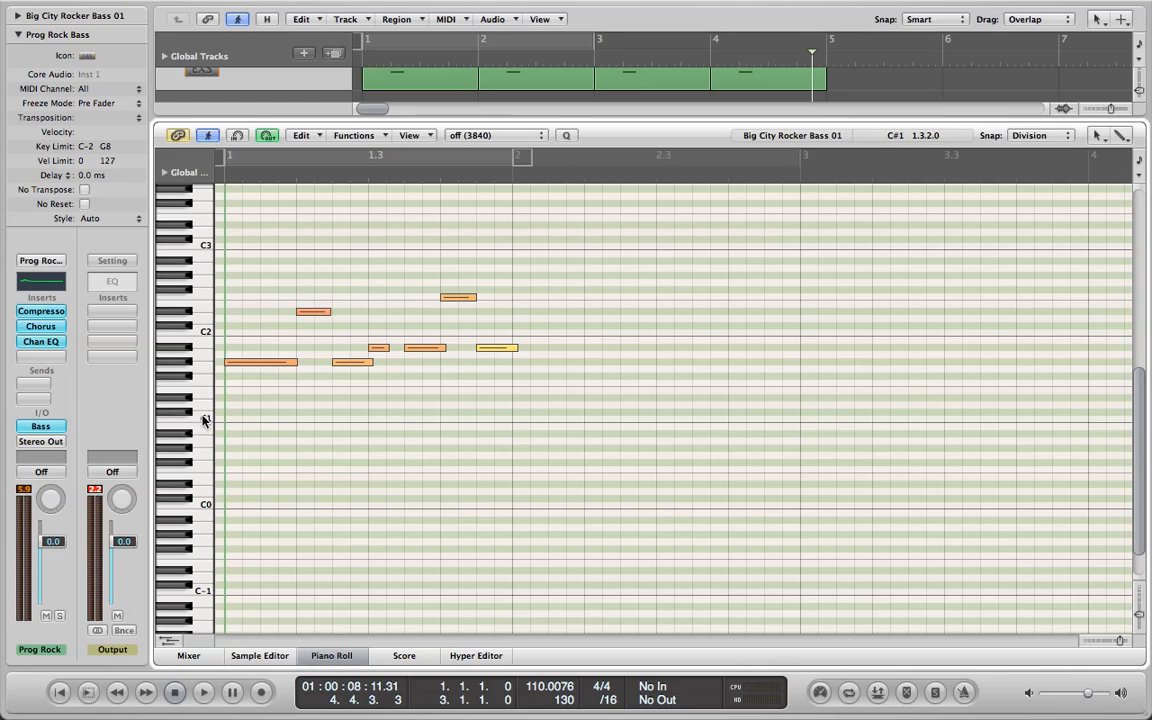
# Select and listen to the bass notes by pitch, extending the selection across all pitches in the region.
pyautogui.click(187, 363)
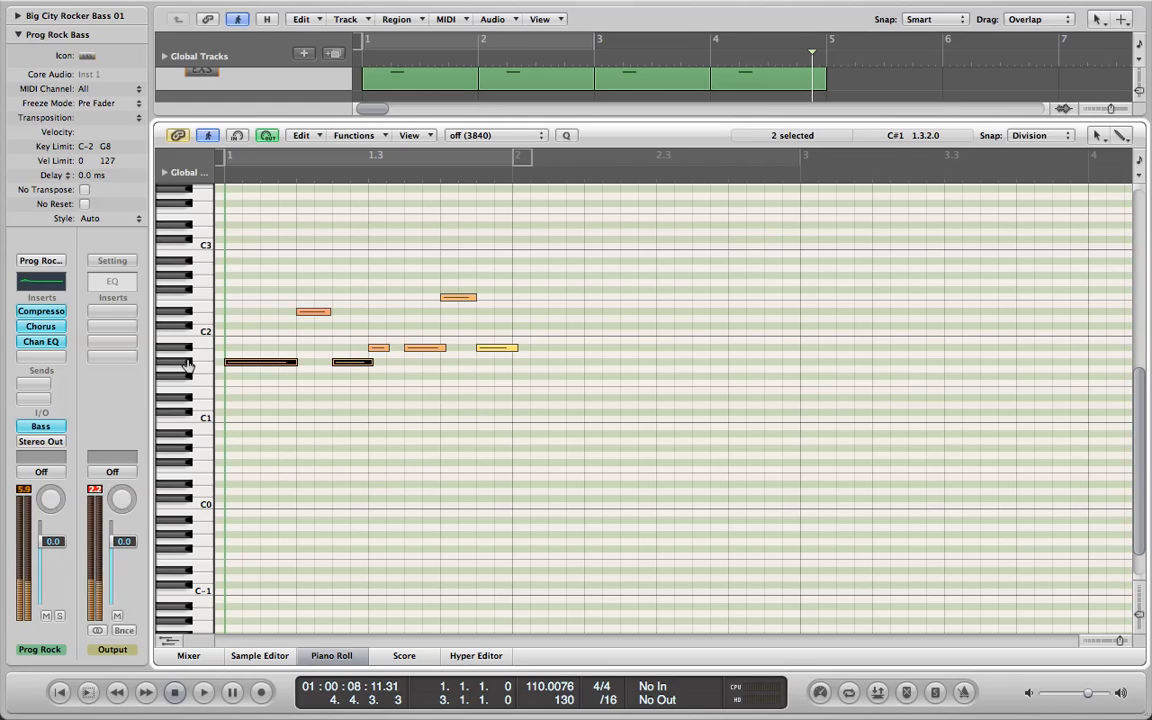
pyautogui.click(204, 310)
pyautogui.moveTo(208, 262); pyautogui.dragTo(211, 518)
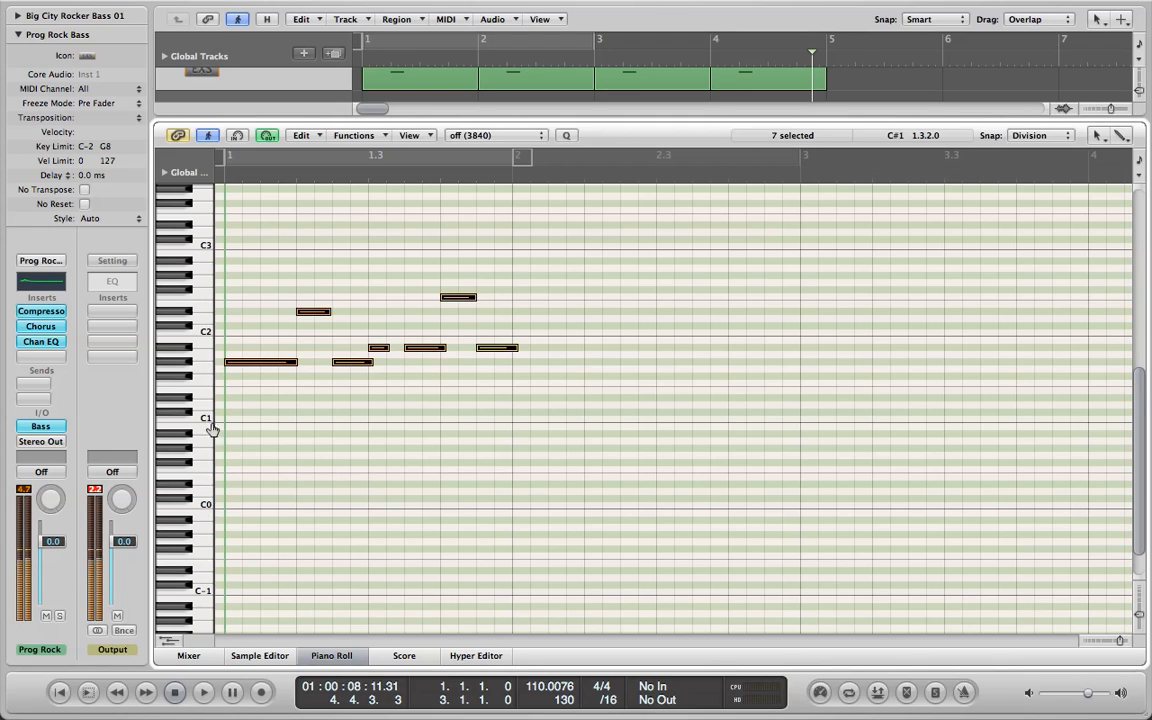
# Clear the note selection, lengthen the second note of the bass region and close the Piano Roll.
pyautogui.click(363, 475)
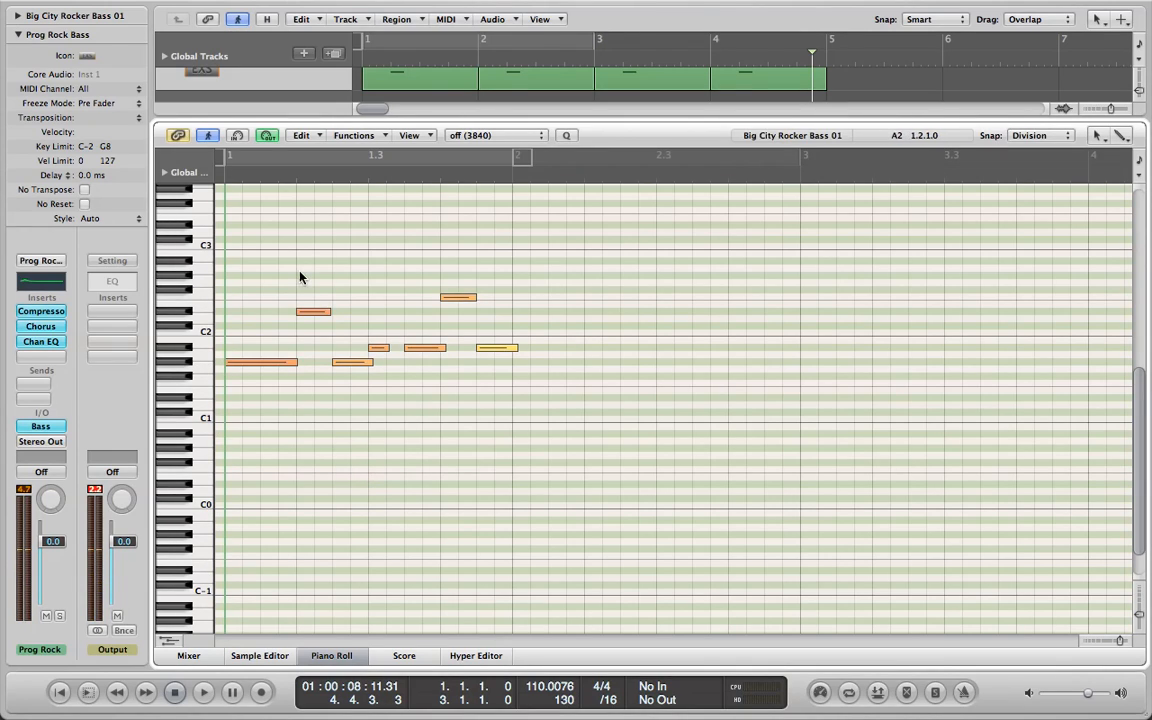
pyautogui.moveTo(328, 312)
pyautogui.mouseDown()
pyautogui.moveTo(298, 311)
pyautogui.moveTo(350, 311)
pyautogui.mouseUp()
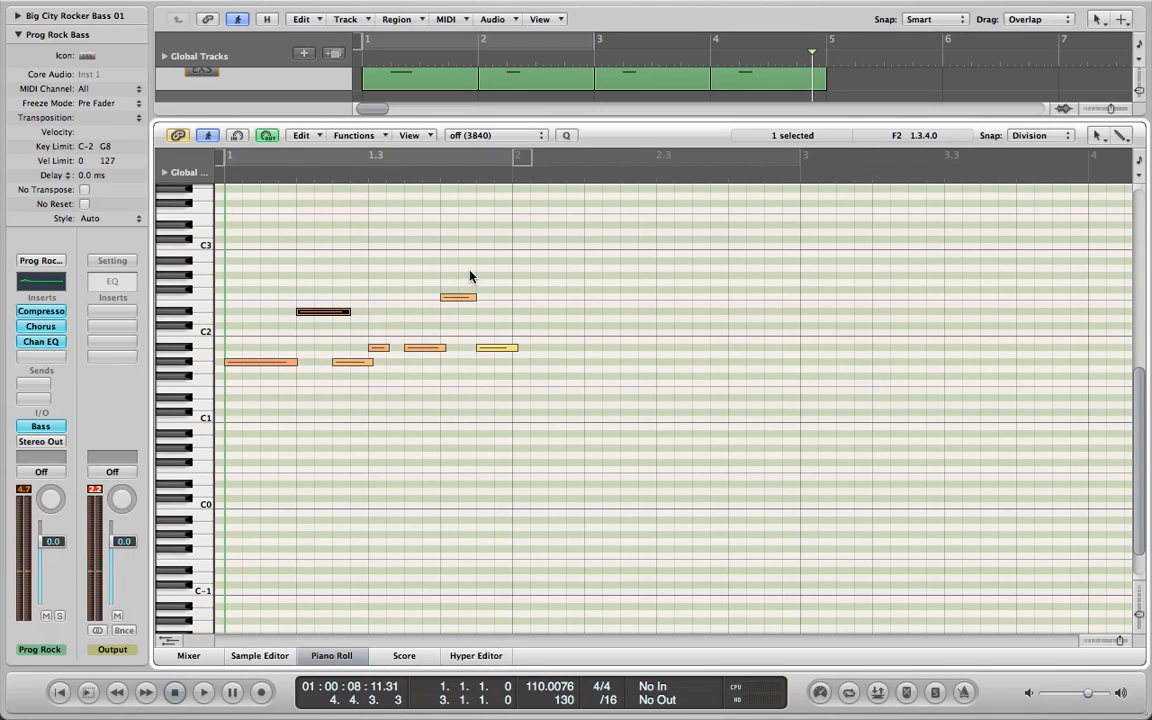
pyautogui.moveTo(599, 118); pyautogui.dragTo(603, 667)
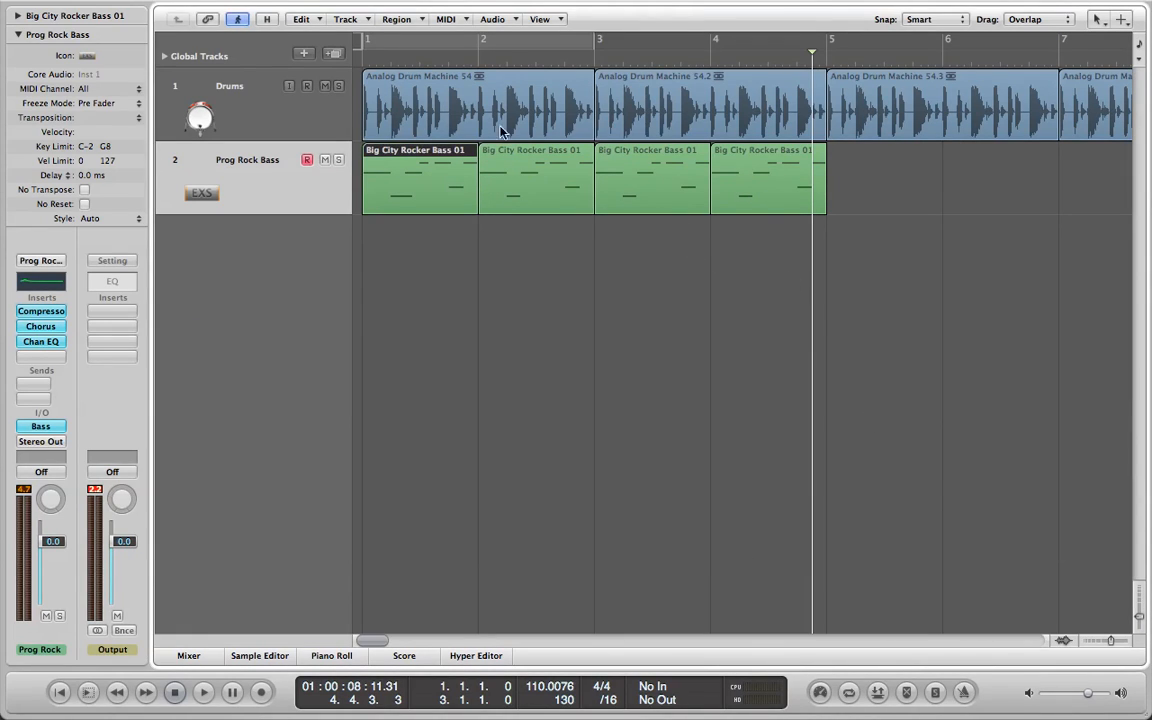
# Try the ruler's Bar and Time, Time, and Time and Bar displays, and set it back to Bar.
pyautogui.click(1140, 61)
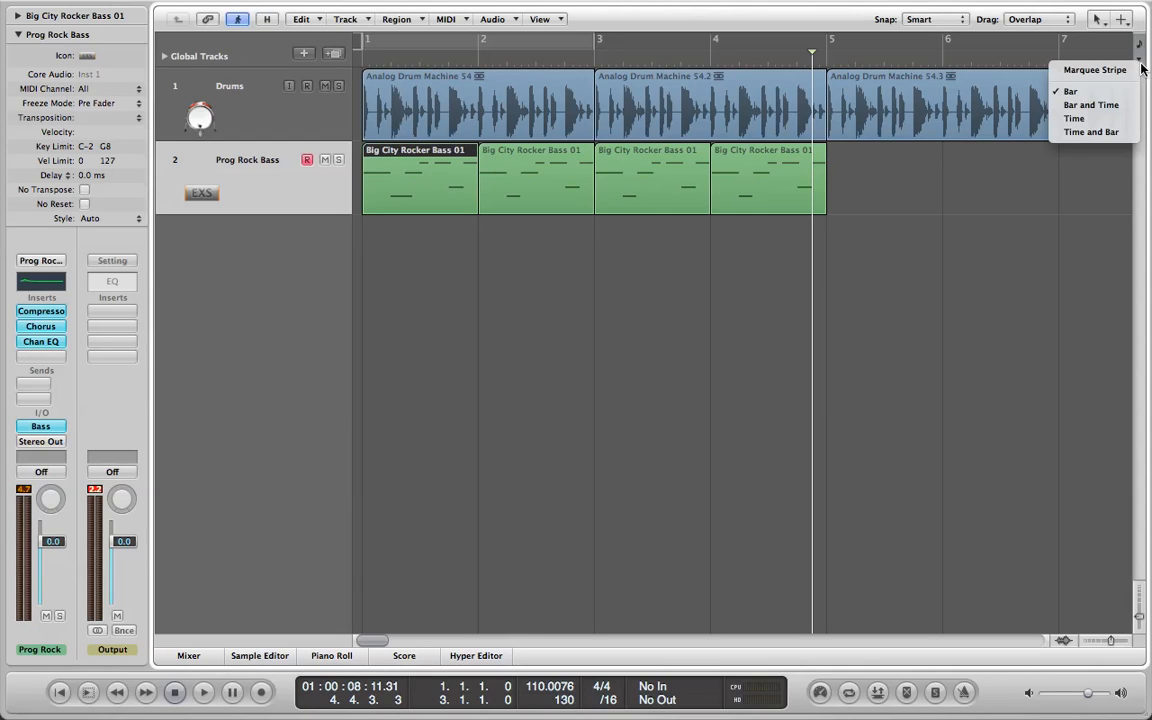
pyautogui.click(1108, 104)
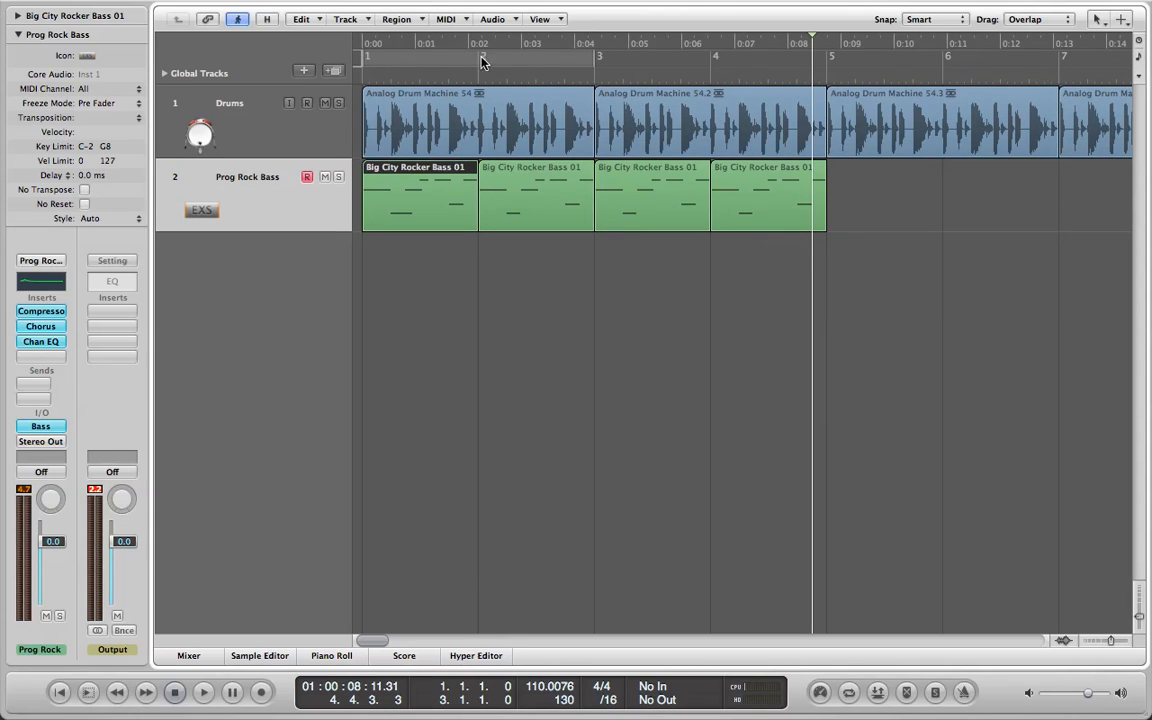
pyautogui.click(1141, 78)
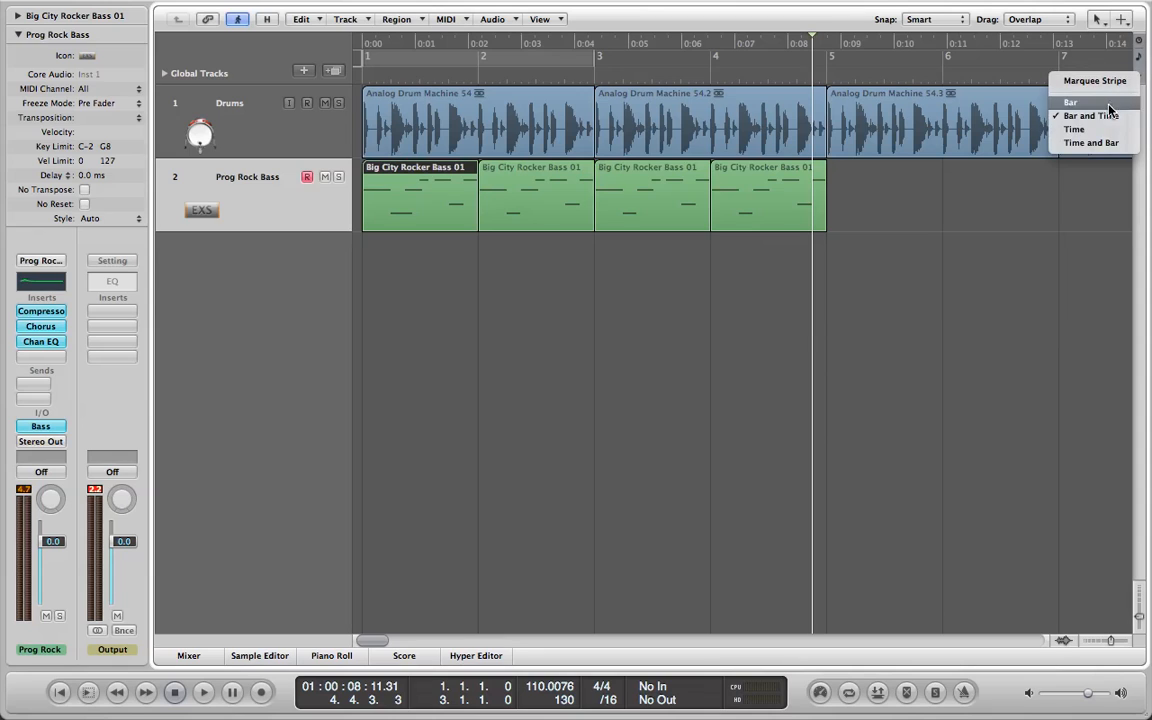
pyautogui.click(1100, 132)
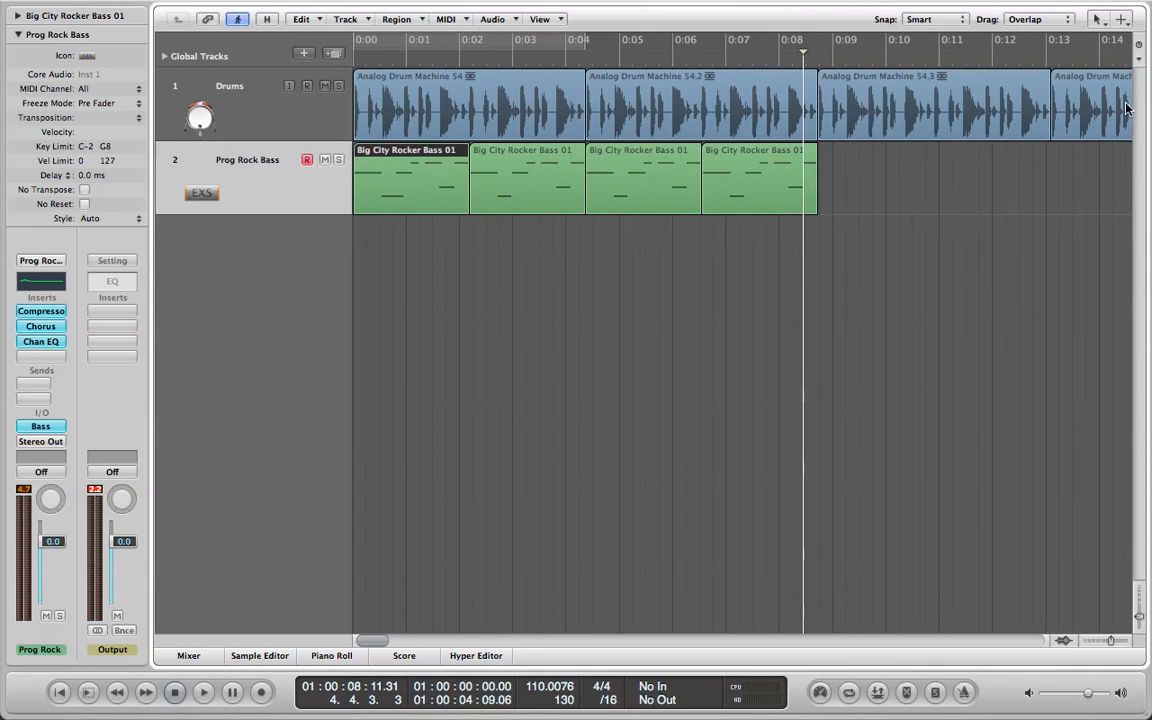
pyautogui.click(1142, 63)
pyautogui.click(1080, 129)
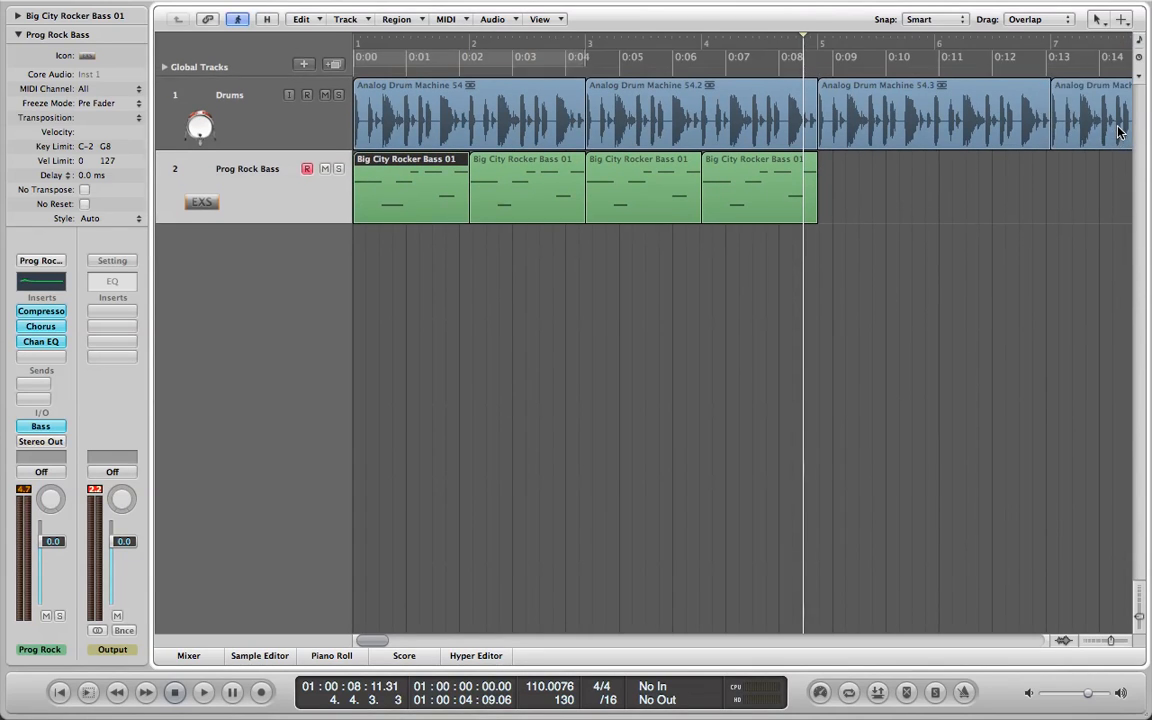
pyautogui.click(1146, 79)
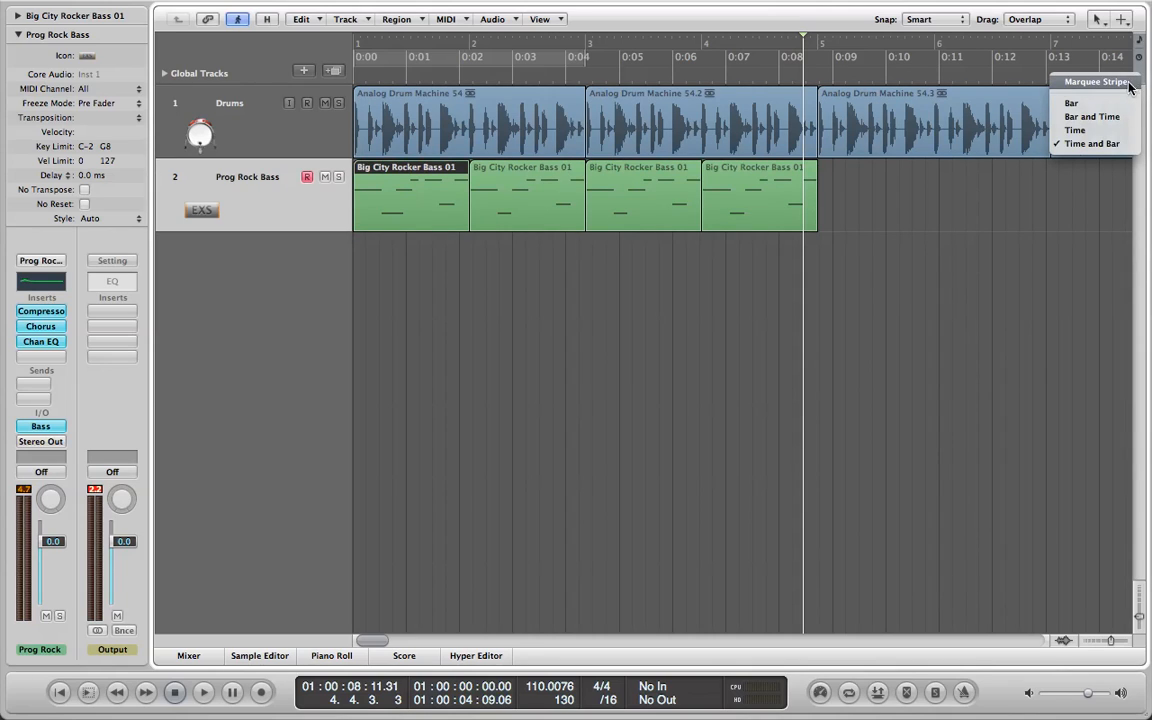
pyautogui.click(1121, 105)
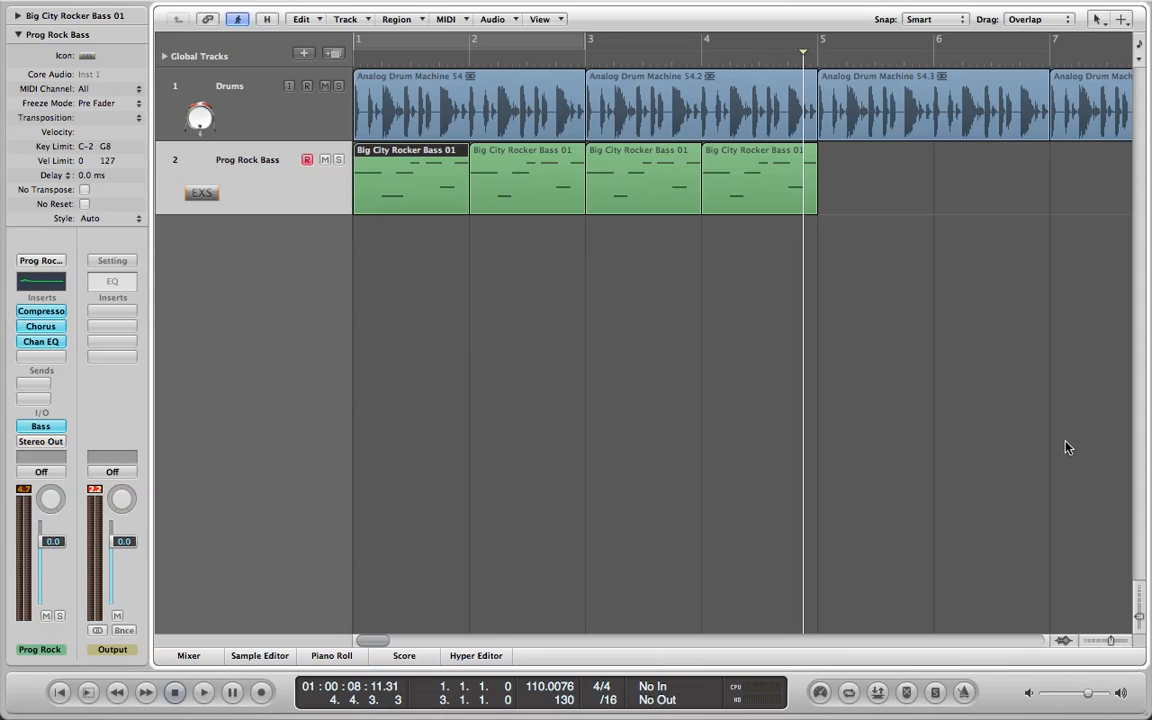
# Increase the height of the Arrange tracks, keep roughly bars 1 to 7 in view and clear the region selection.
pyautogui.moveTo(1139, 617); pyautogui.dragTo(1117, 640)
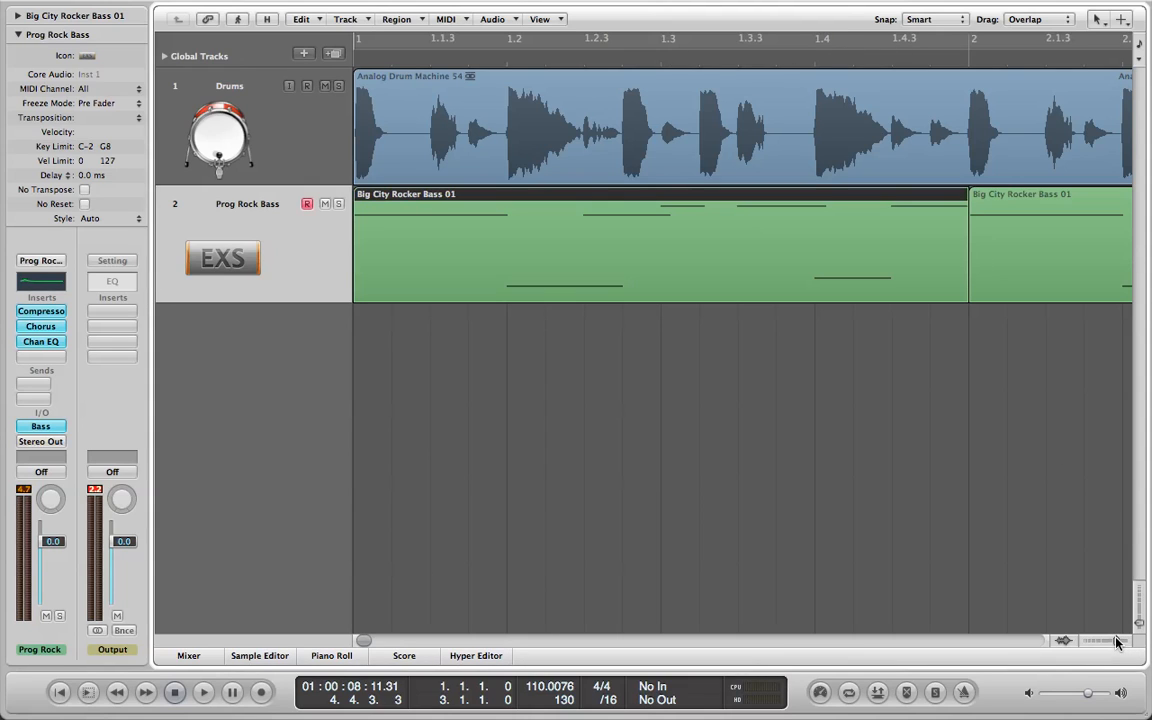
pyautogui.moveTo(1117, 645); pyautogui.dragTo(1111, 643)
pyautogui.moveTo(374, 645); pyautogui.dragTo(350, 643)
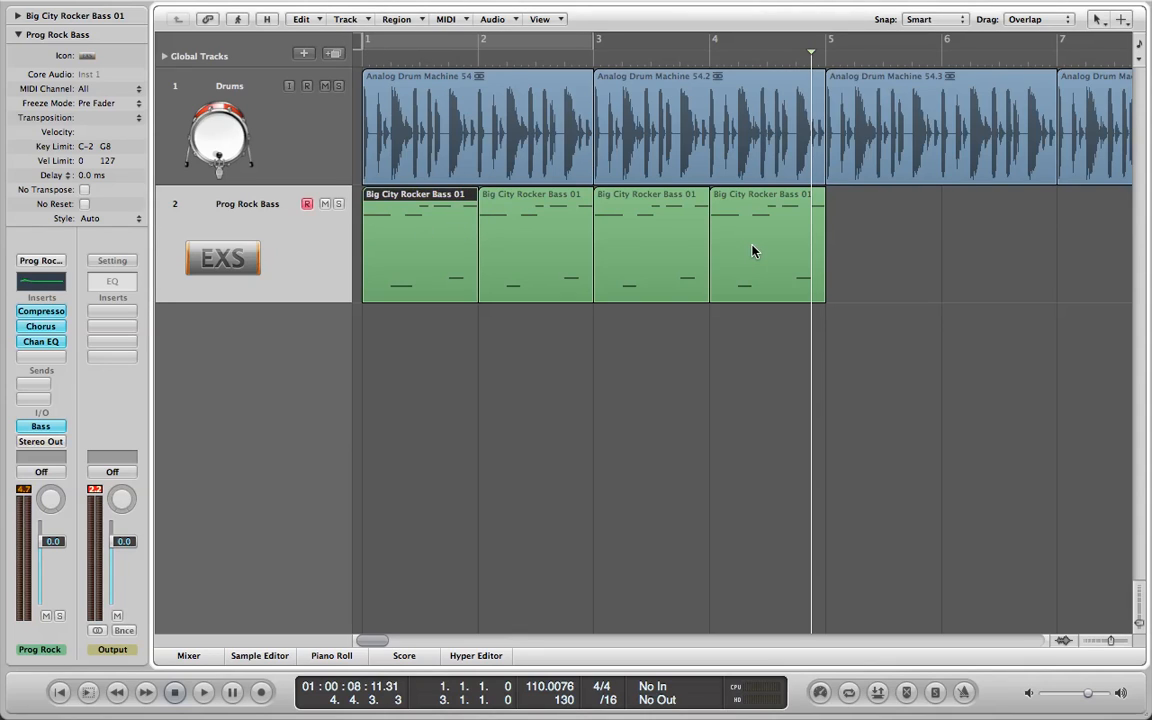
pyautogui.click(468, 324)
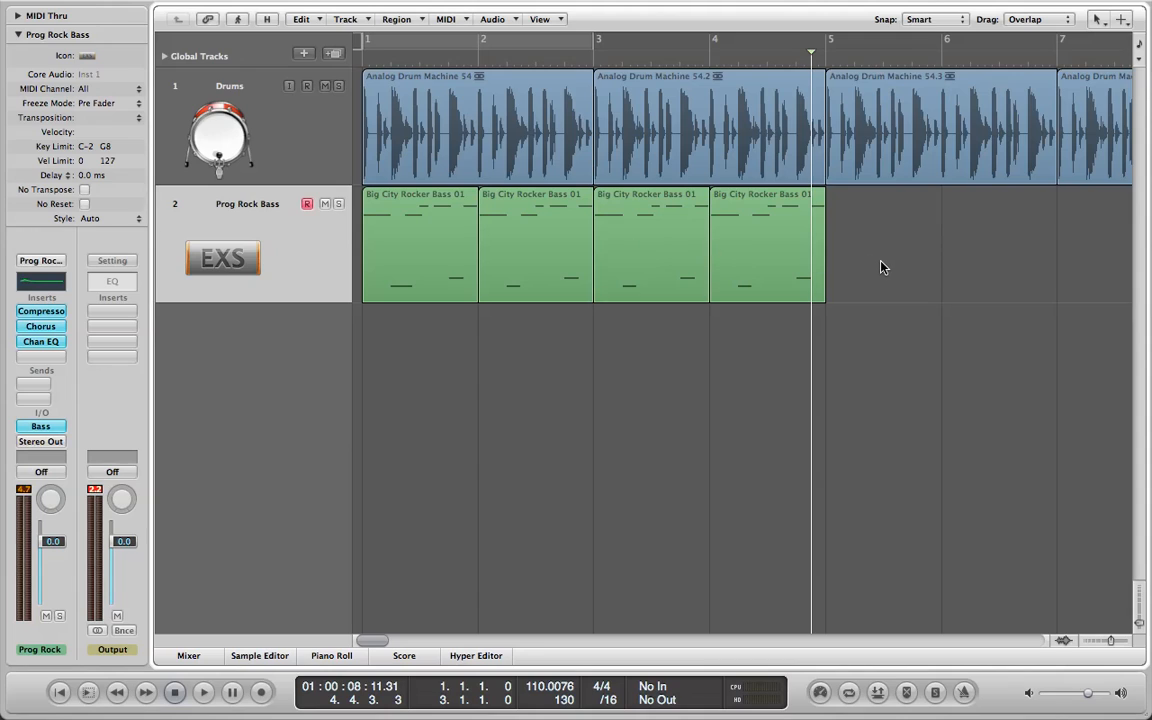
pyautogui.click(687, 115)
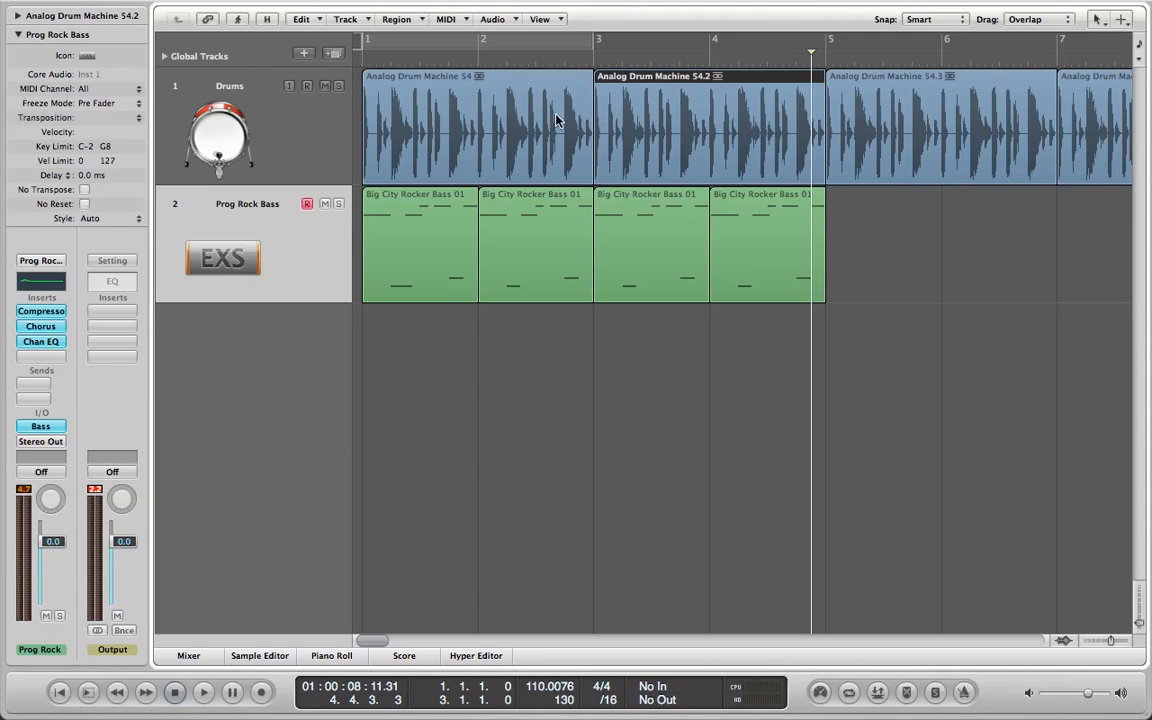
pyautogui.click(515, 125)
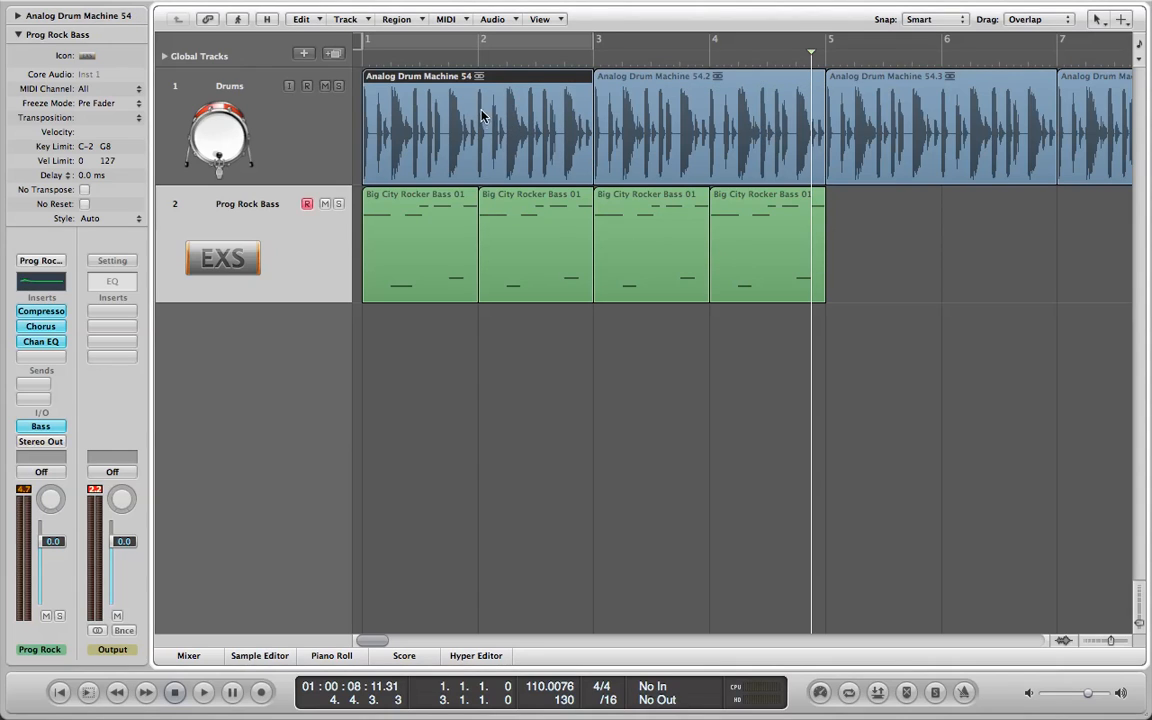
pyautogui.click(713, 143)
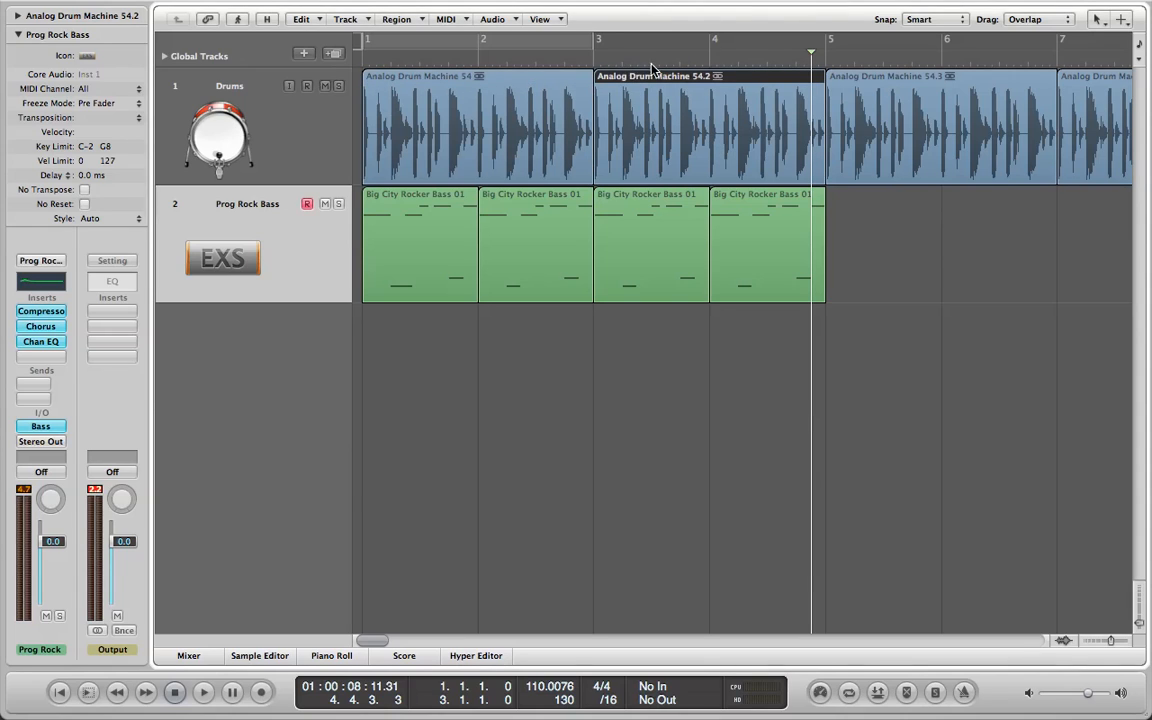
pyautogui.moveTo(366, 40)
pyautogui.mouseDown()
pyautogui.moveTo(520, 55)
pyautogui.moveTo(820, 51)
pyautogui.moveTo(358, 47)
pyautogui.mouseUp()
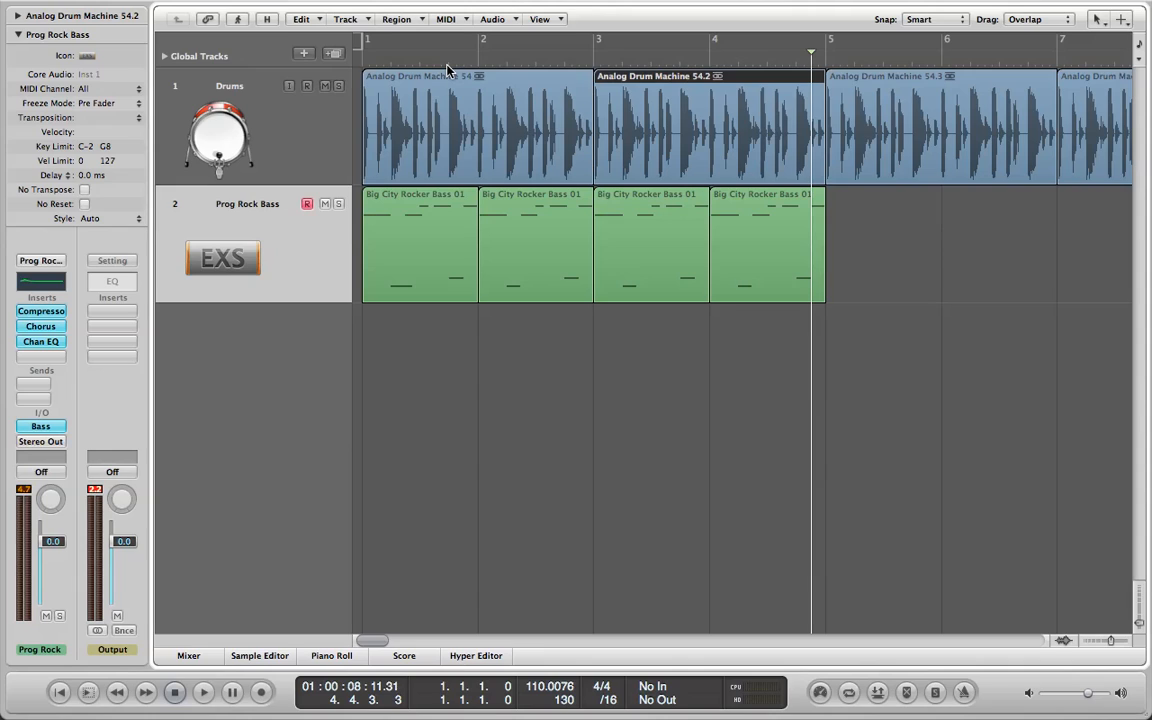
# Set a one-bar cycle range over bar 4, solo the bass track and listen to its fourth region.
pyautogui.press('Return')
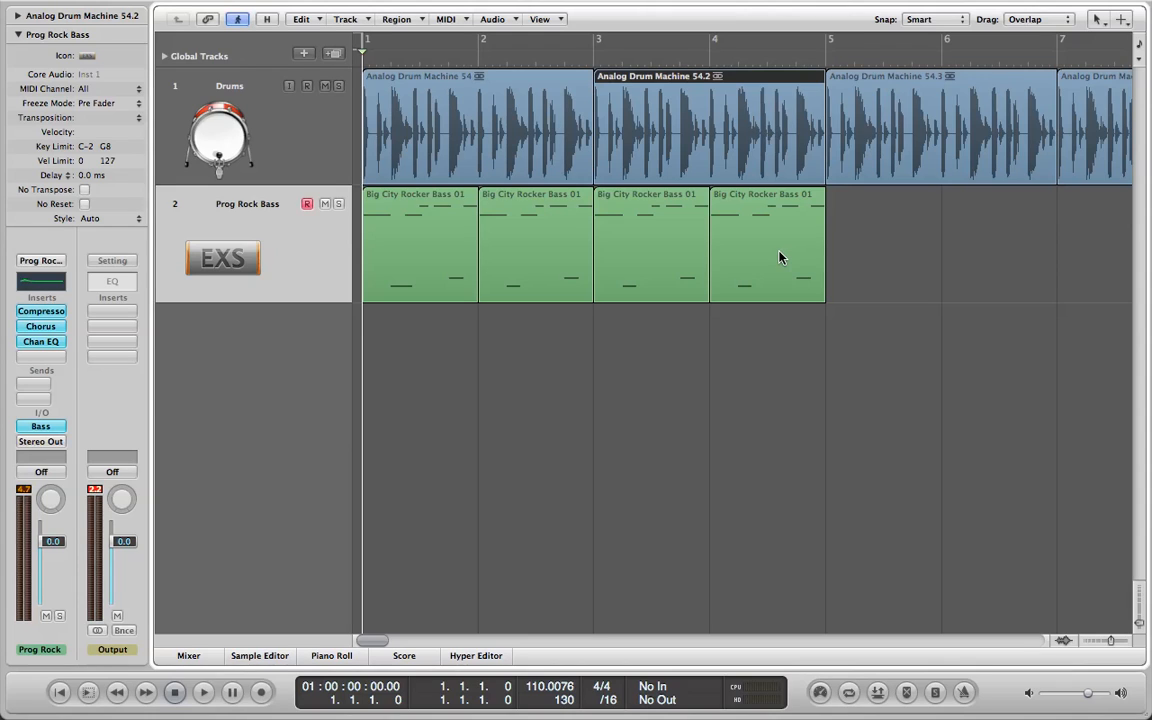
pyautogui.moveTo(712, 42); pyautogui.dragTo(828, 50)
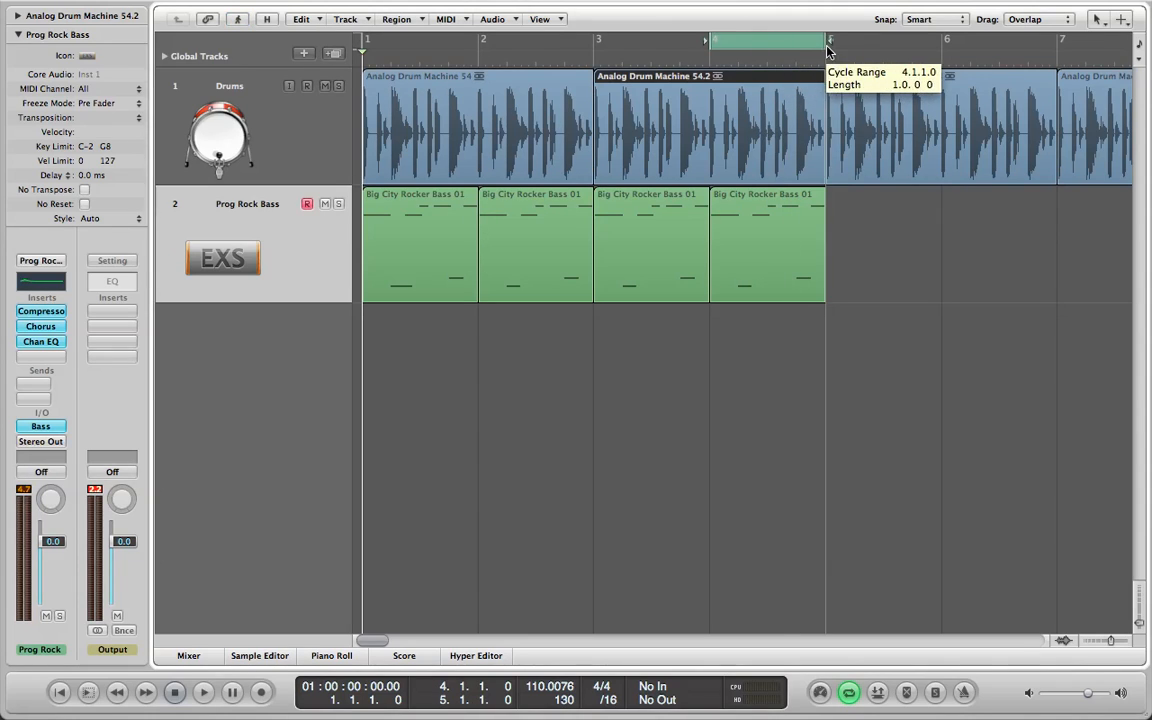
pyautogui.click(752, 262)
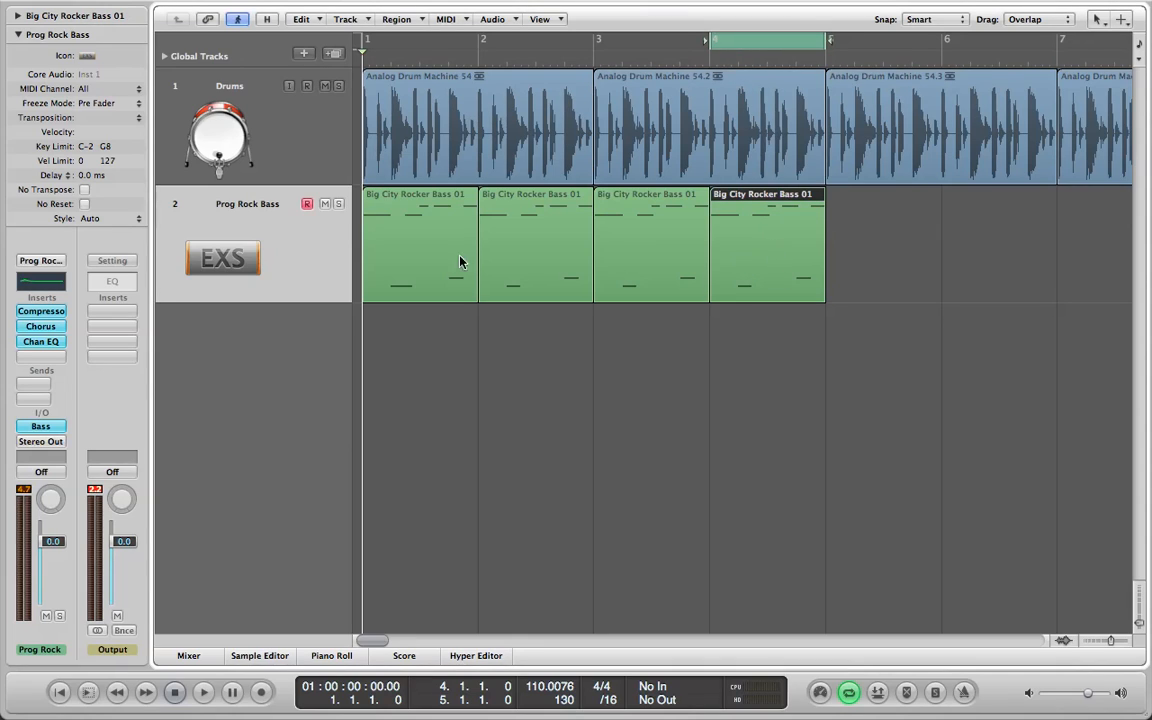
pyautogui.click(339, 205)
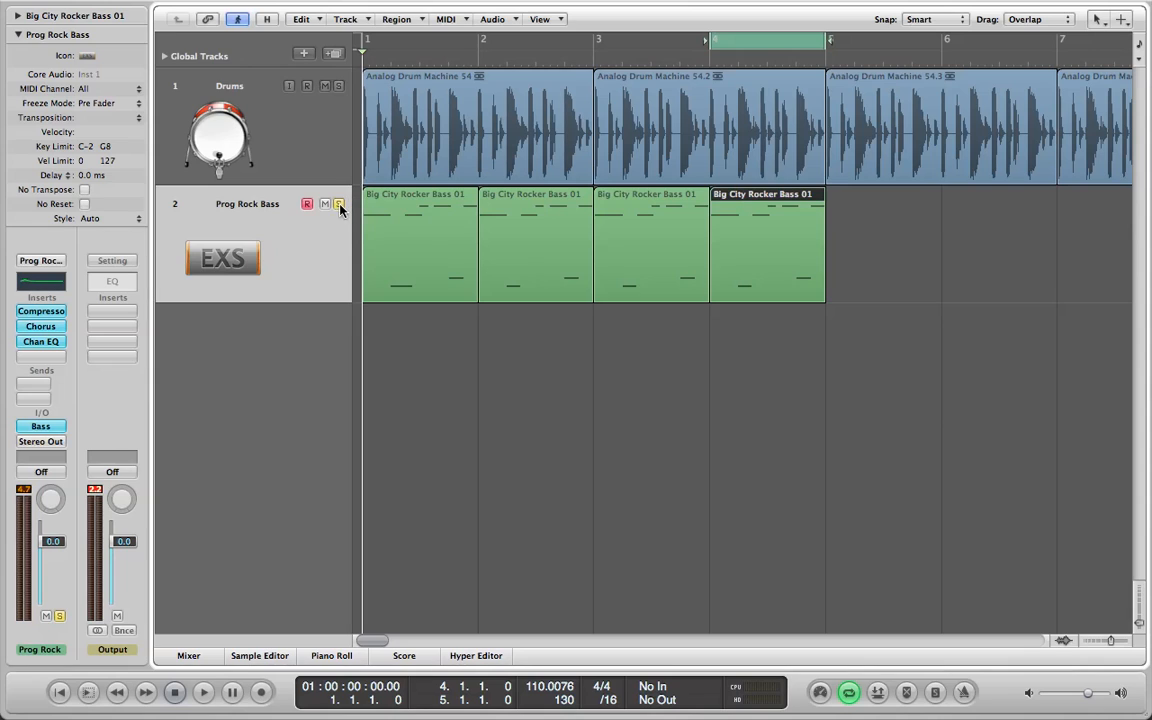
pyautogui.click(204, 692)
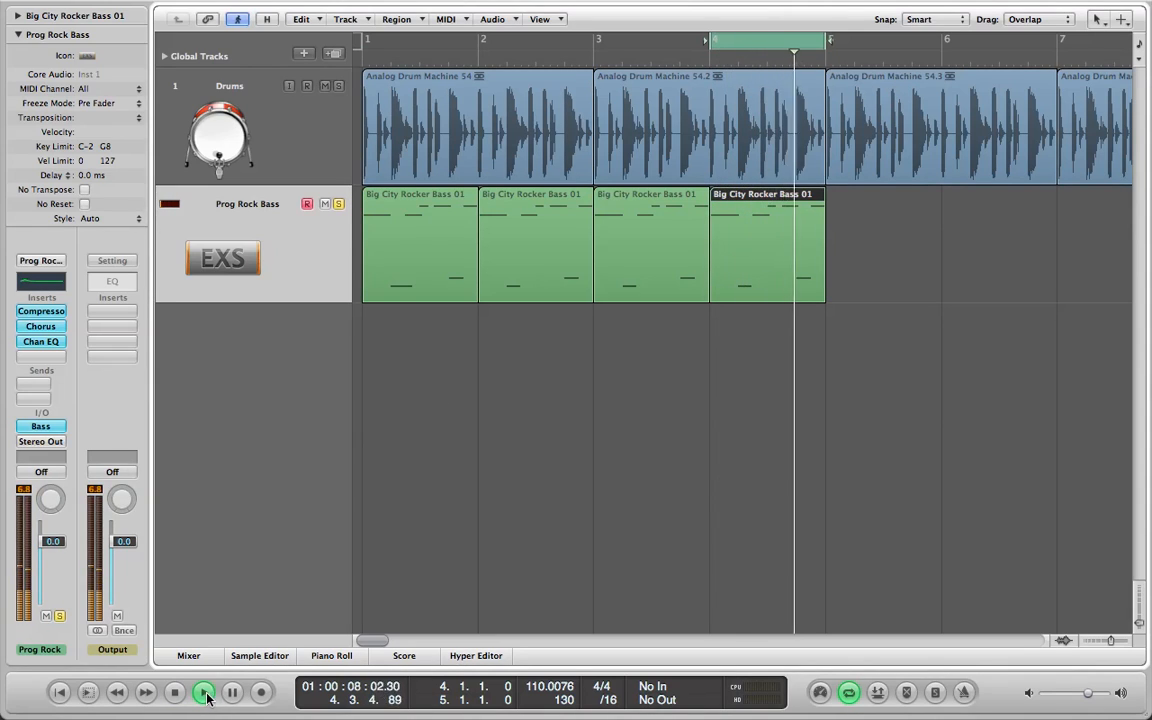
pyautogui.press('space')
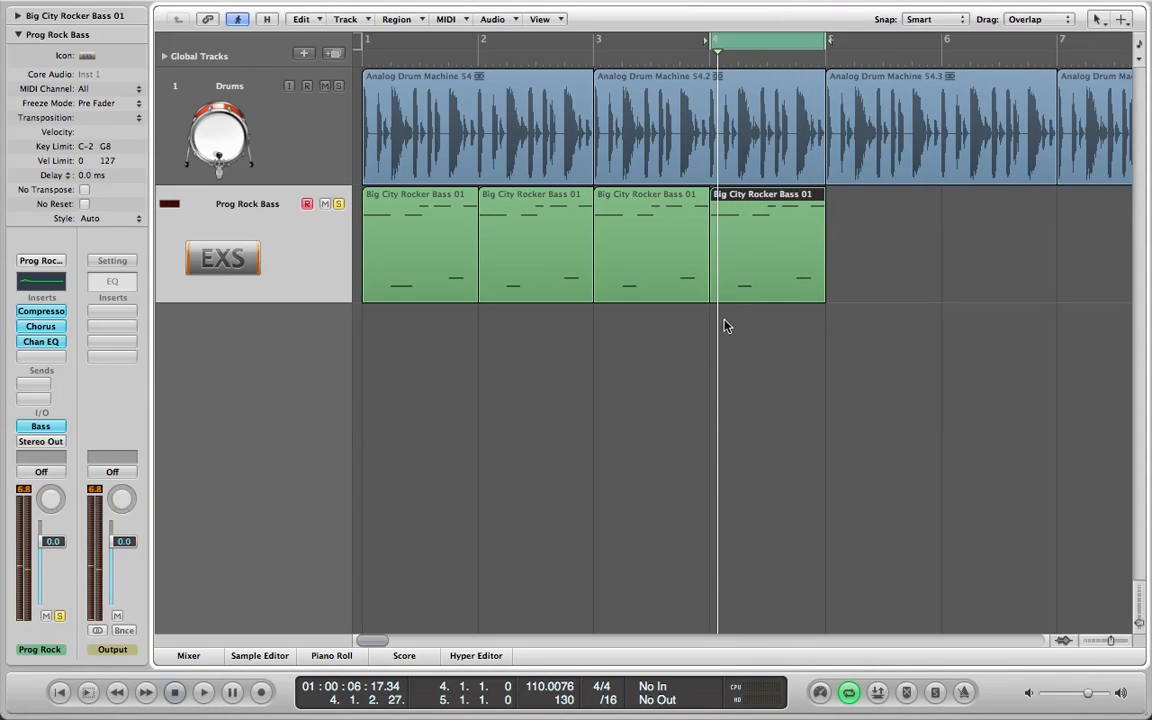
# Open the fourth bass region in the Piano Roll, choose the Pencil tool and delete the F2 note at 4.4.2.
pyautogui.doubleClick(792, 266)
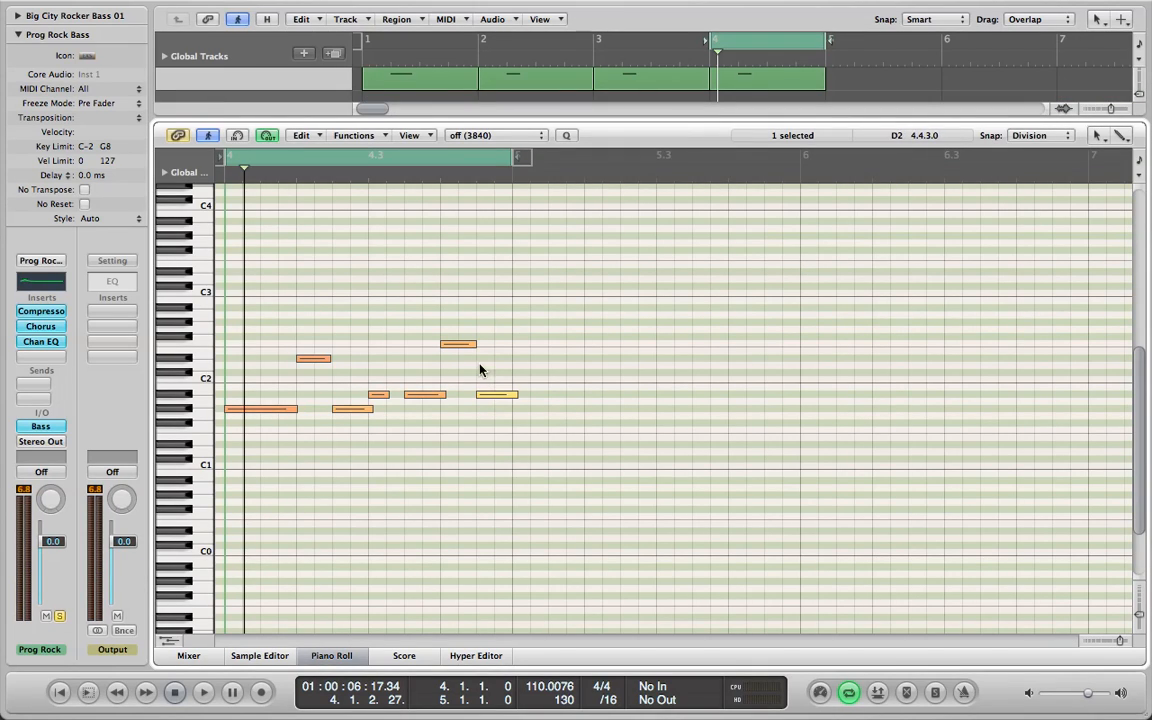
pyautogui.click(460, 345)
pyautogui.press('e')
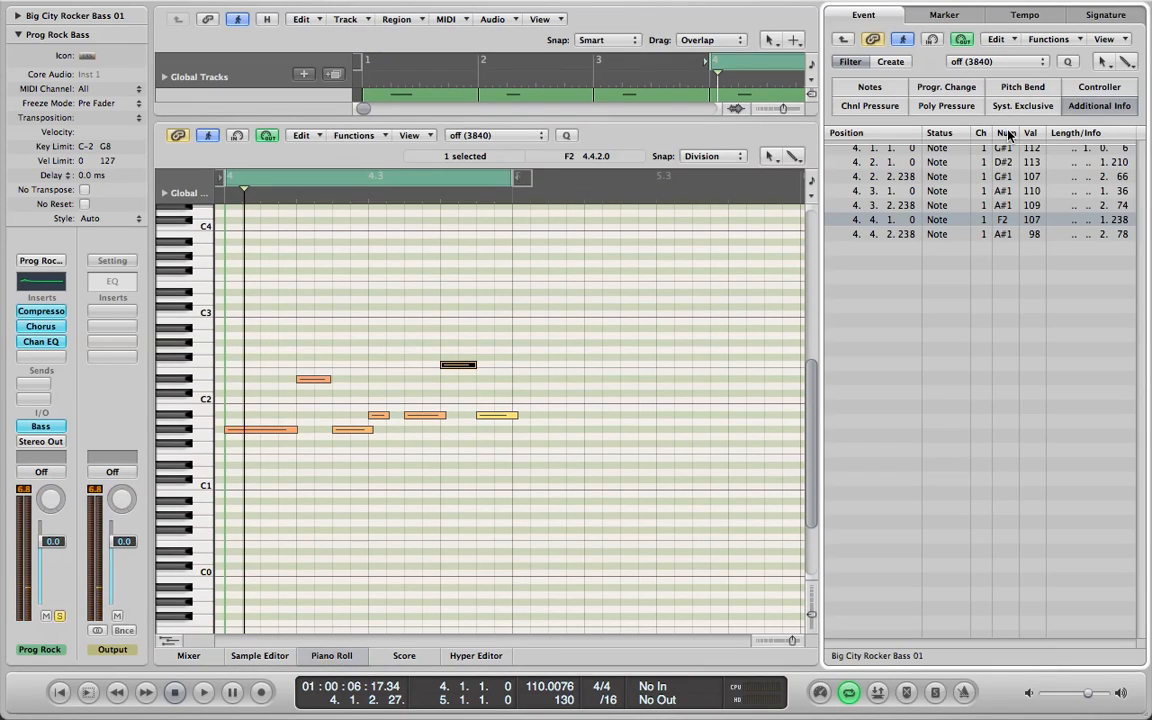
pyautogui.press('o')
pyautogui.press('o')
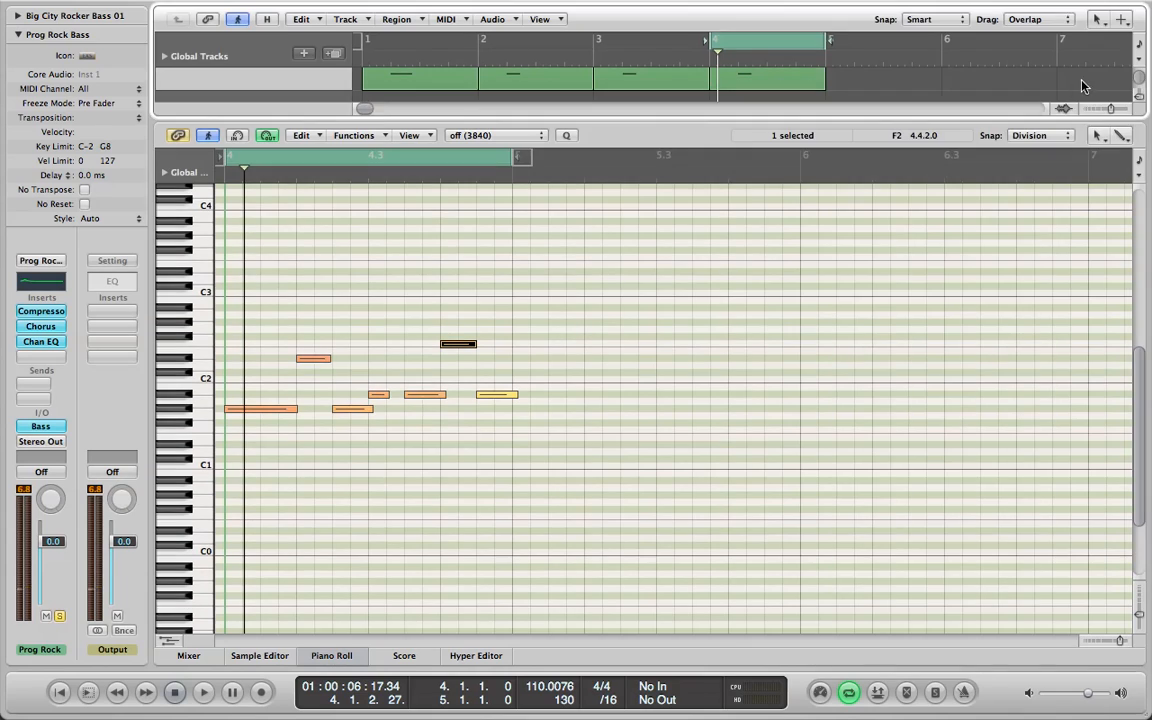
pyautogui.click(1100, 136)
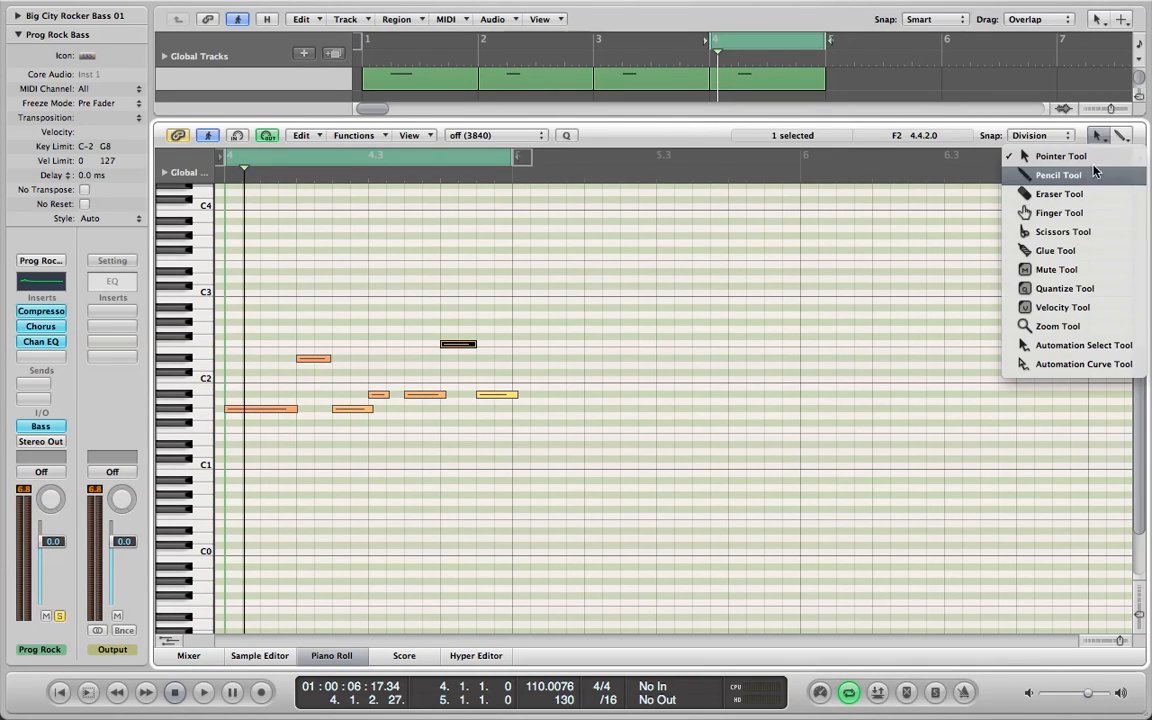
pyautogui.click(1060, 175)
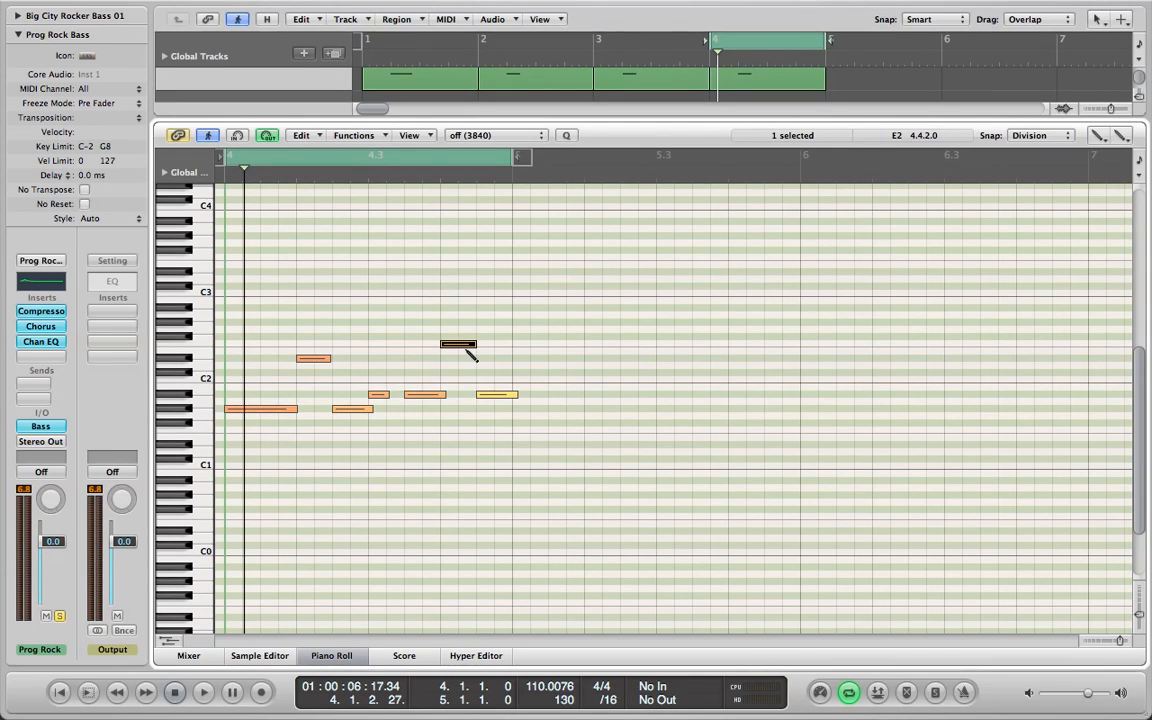
pyautogui.press('Delete')
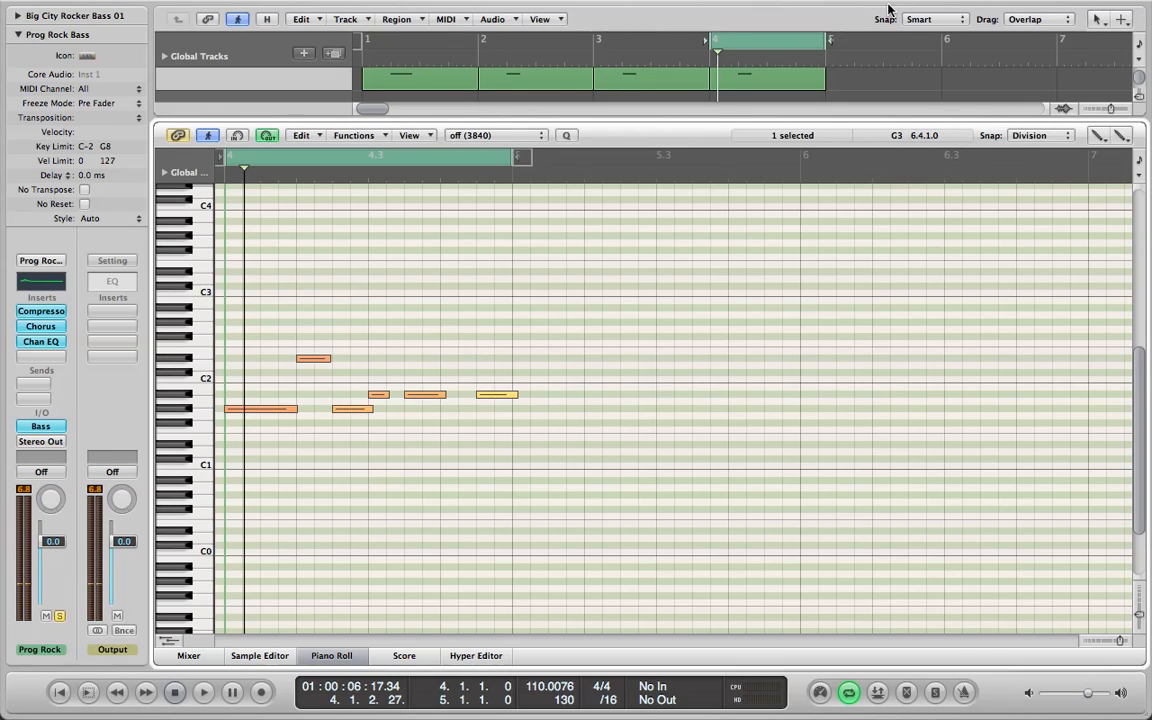
# Draw an F1 note at 4.4.2 during cycled playback, close the Piano Roll and stop playback.
pyautogui.press('space')
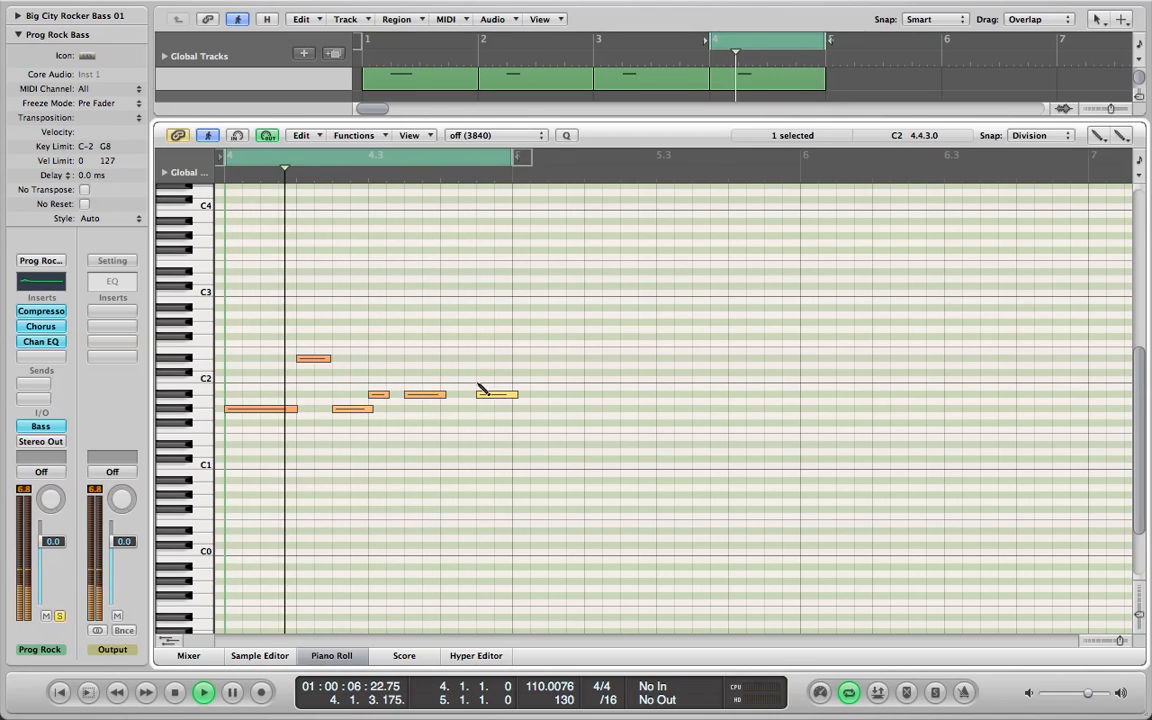
pyautogui.click(444, 430)
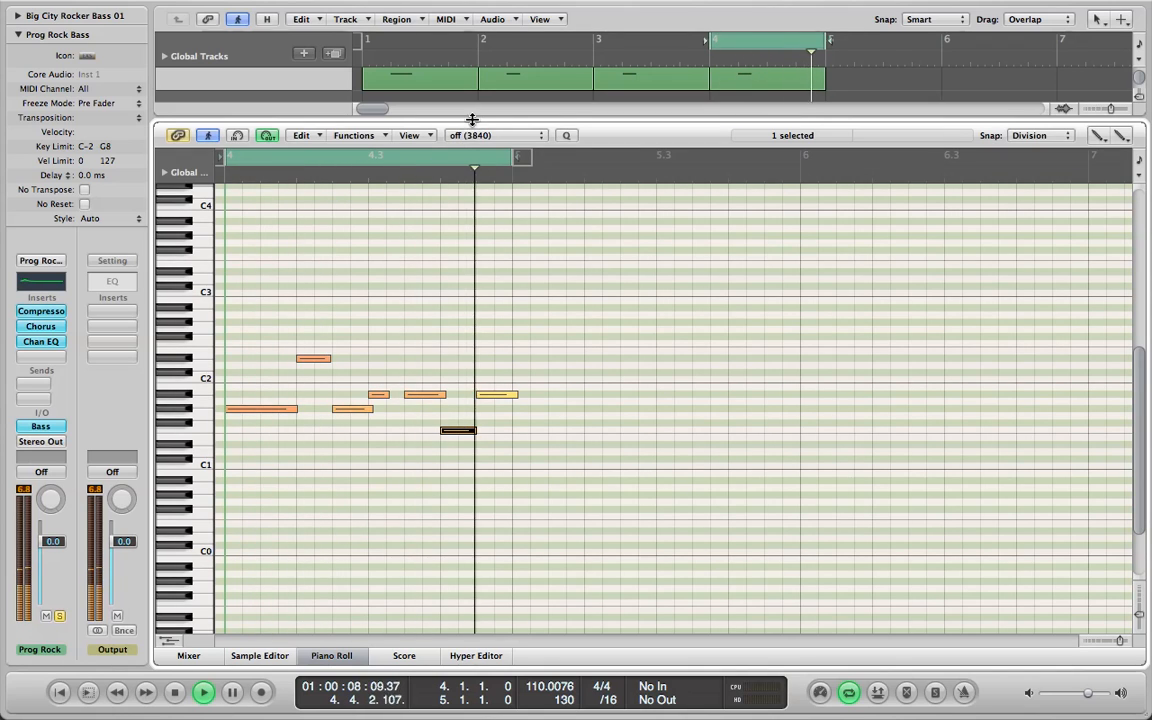
pyautogui.press('p')
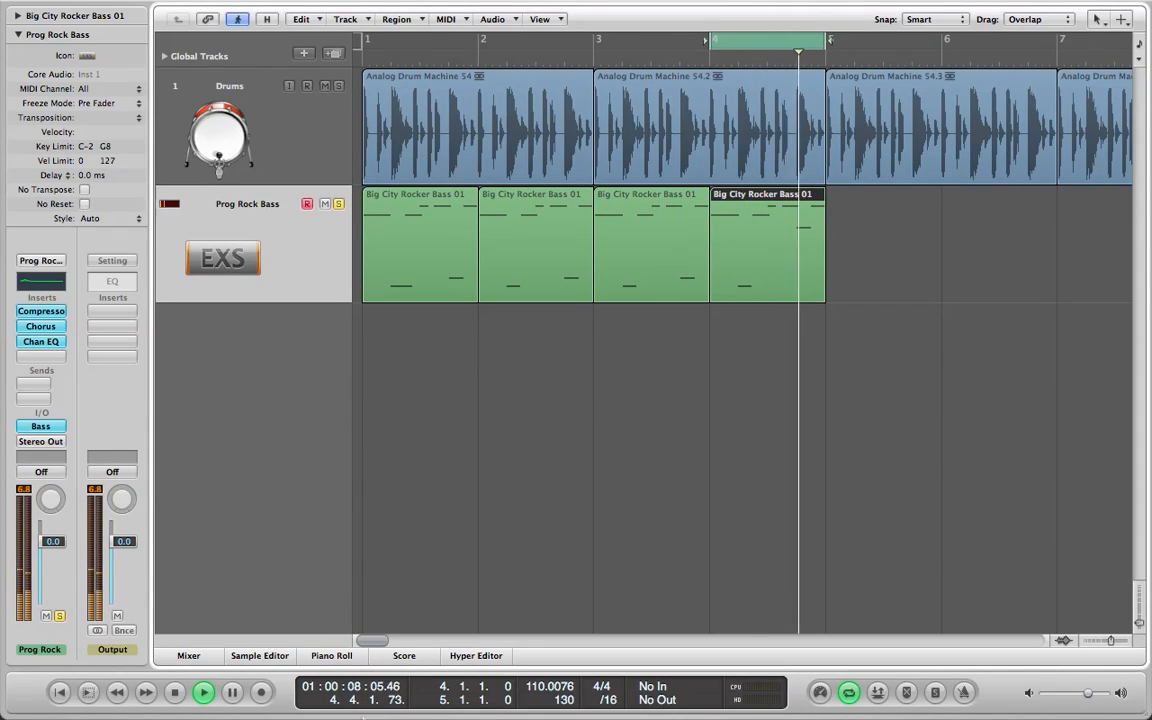
pyautogui.click(175, 696)
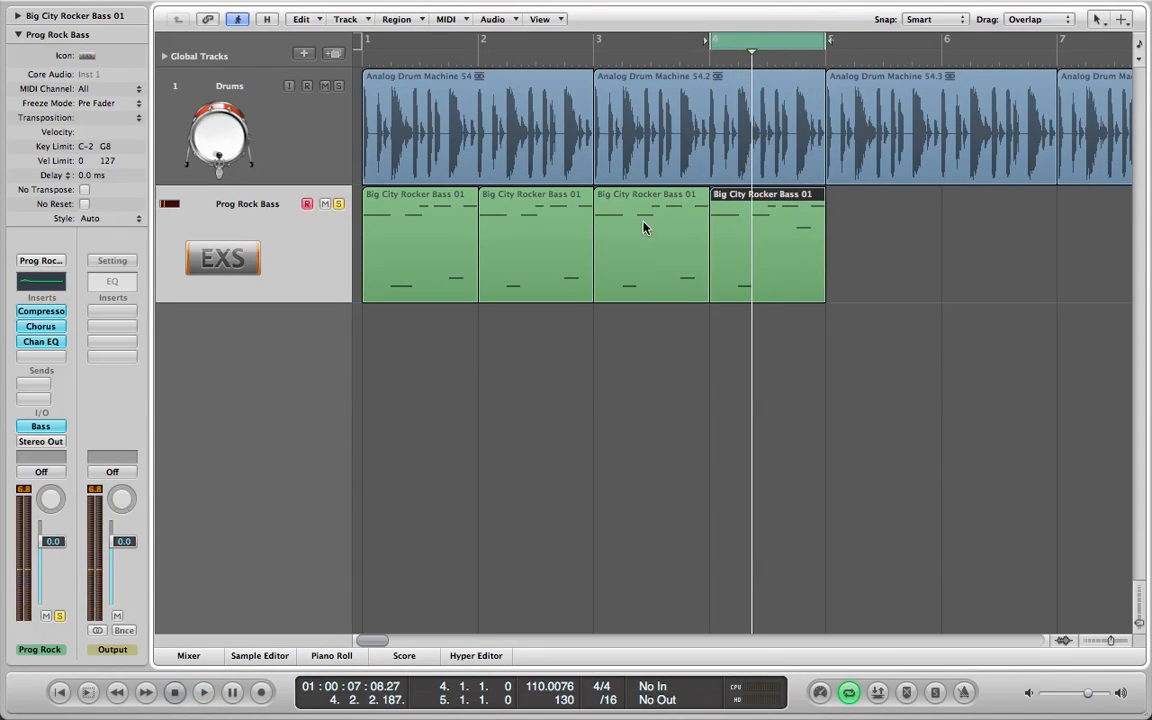
# Turn off the cycle range and bass solo, and play the drums and bass together from bar 1.
pyautogui.click(771, 49)
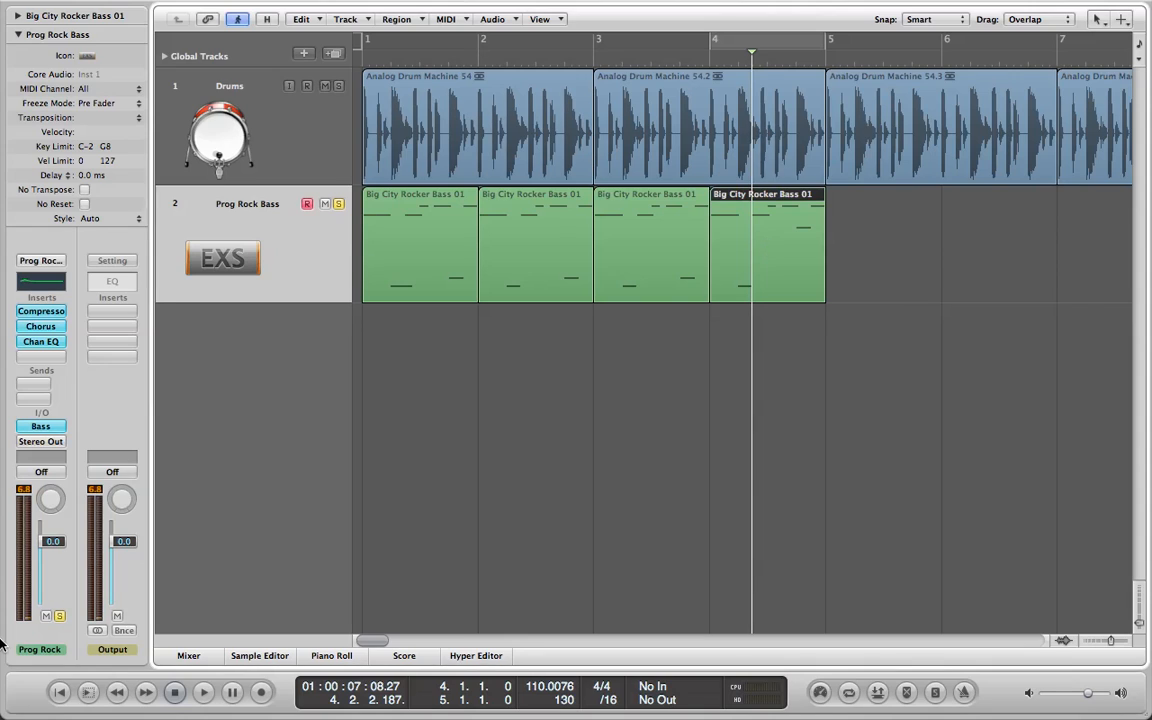
pyautogui.click(175, 692)
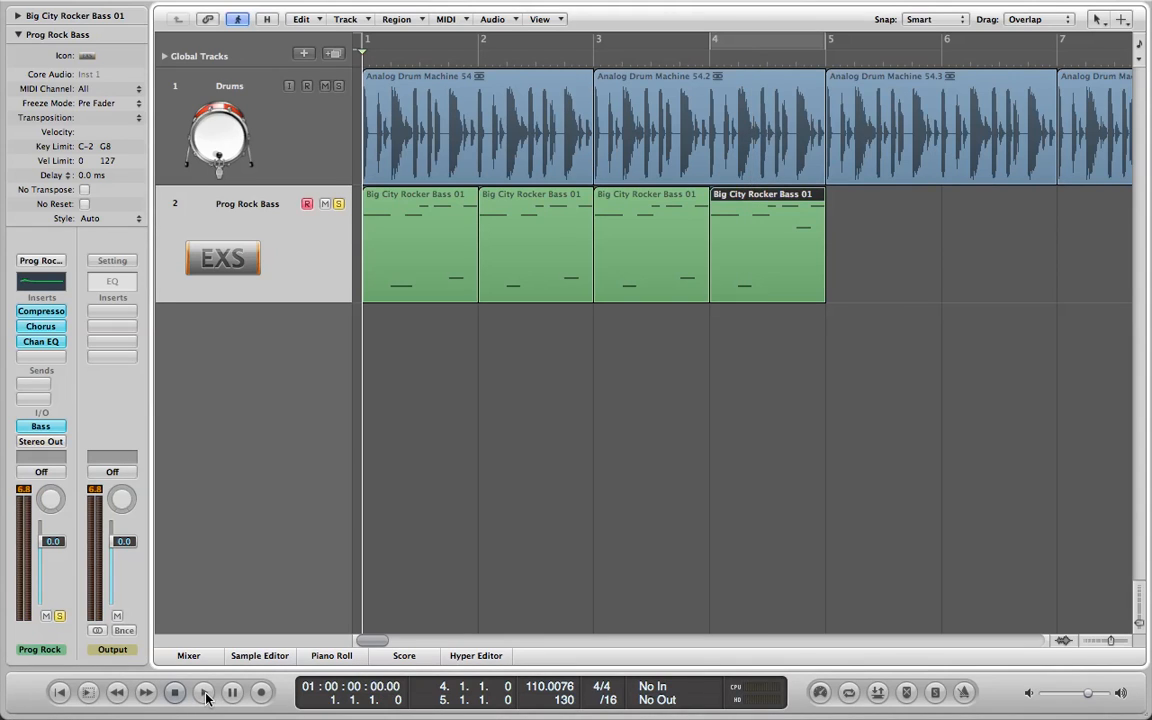
pyautogui.click(204, 693)
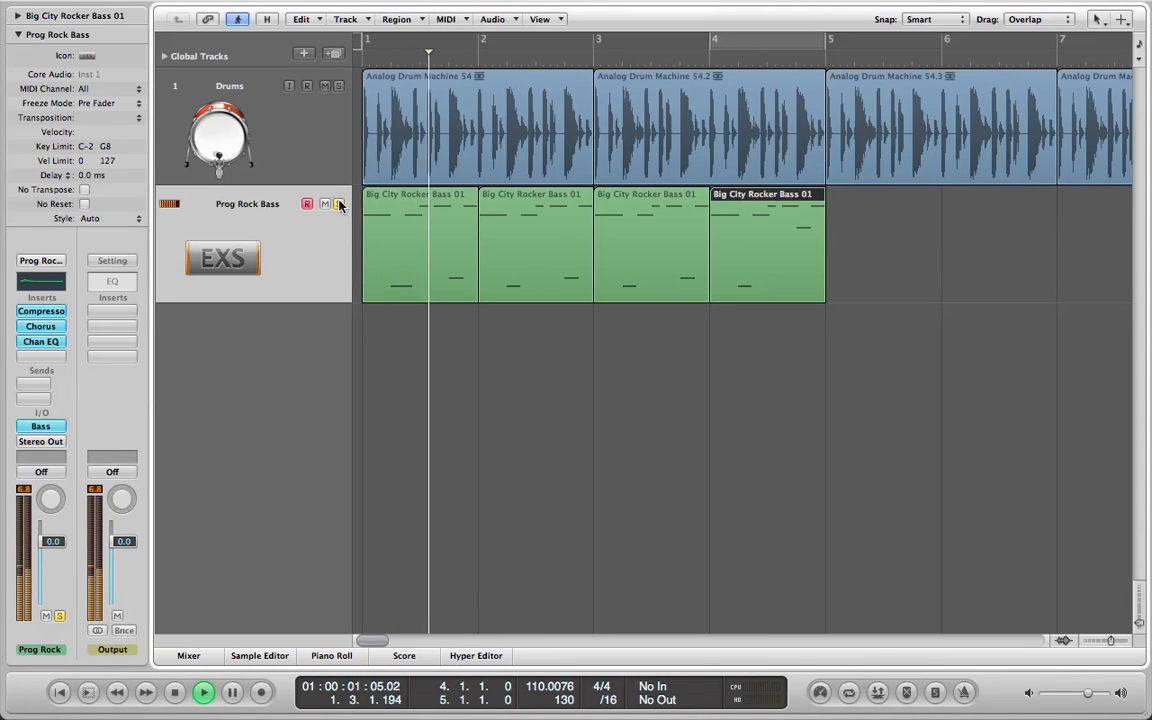
pyautogui.click(174, 693)
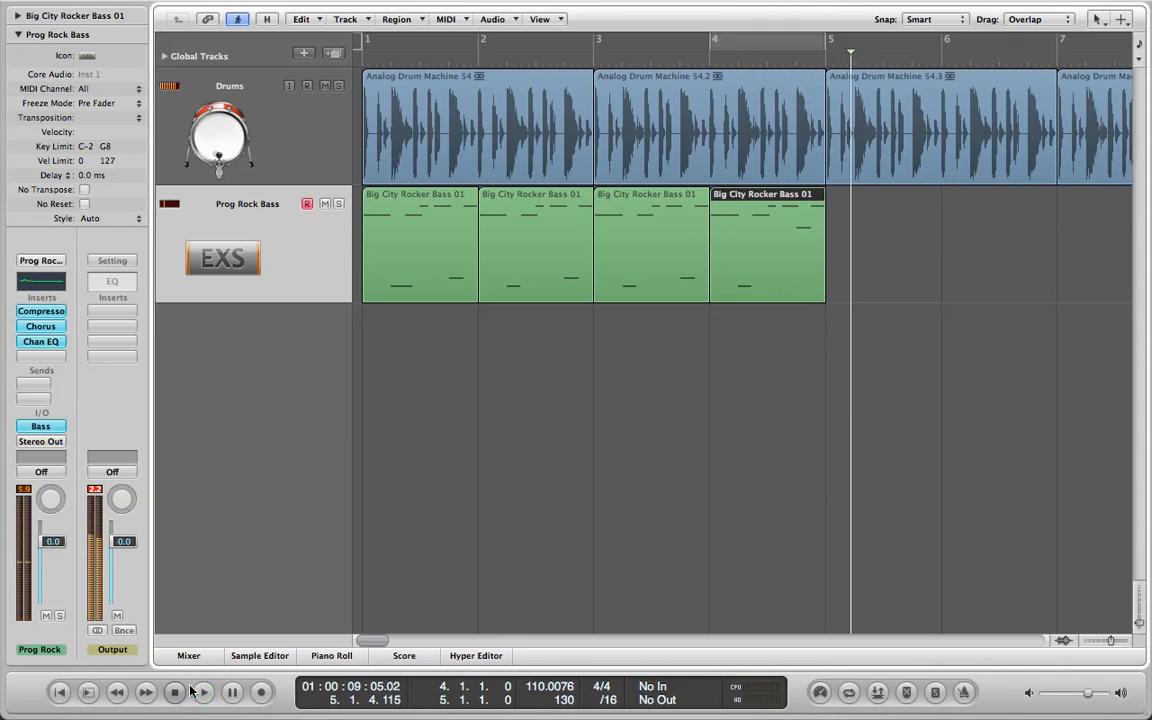
# Reopen the fourth bass region in the Piano Roll and lower its last note to F1.
pyautogui.doubleClick(800, 277)
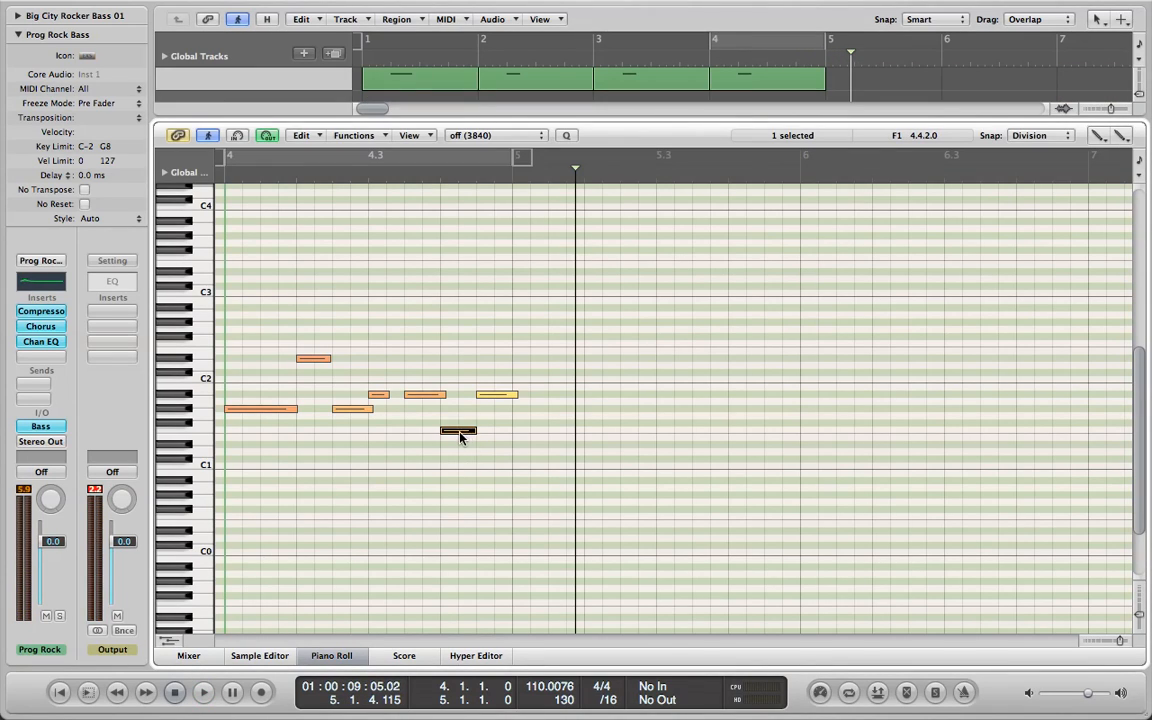
pyautogui.moveTo(498, 398); pyautogui.dragTo(500, 432)
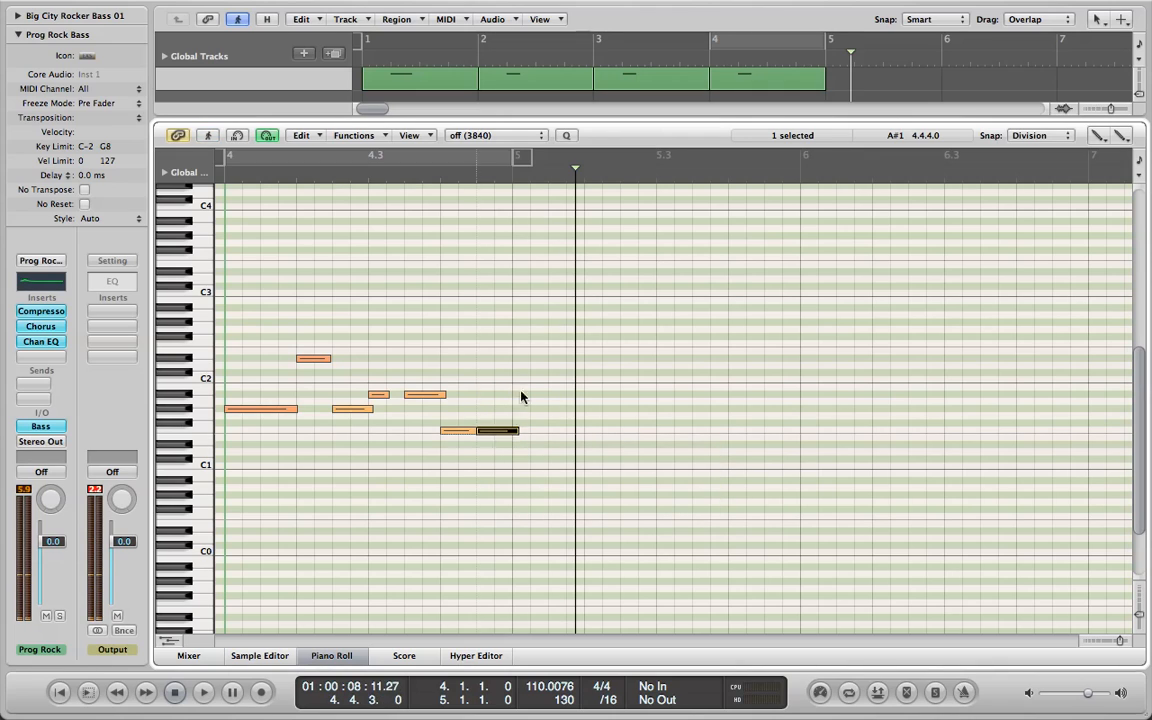
# Close the Piano Roll and play the drums and bass together from about bar 4, stopping after the fourth bass region.
pyautogui.press('p')
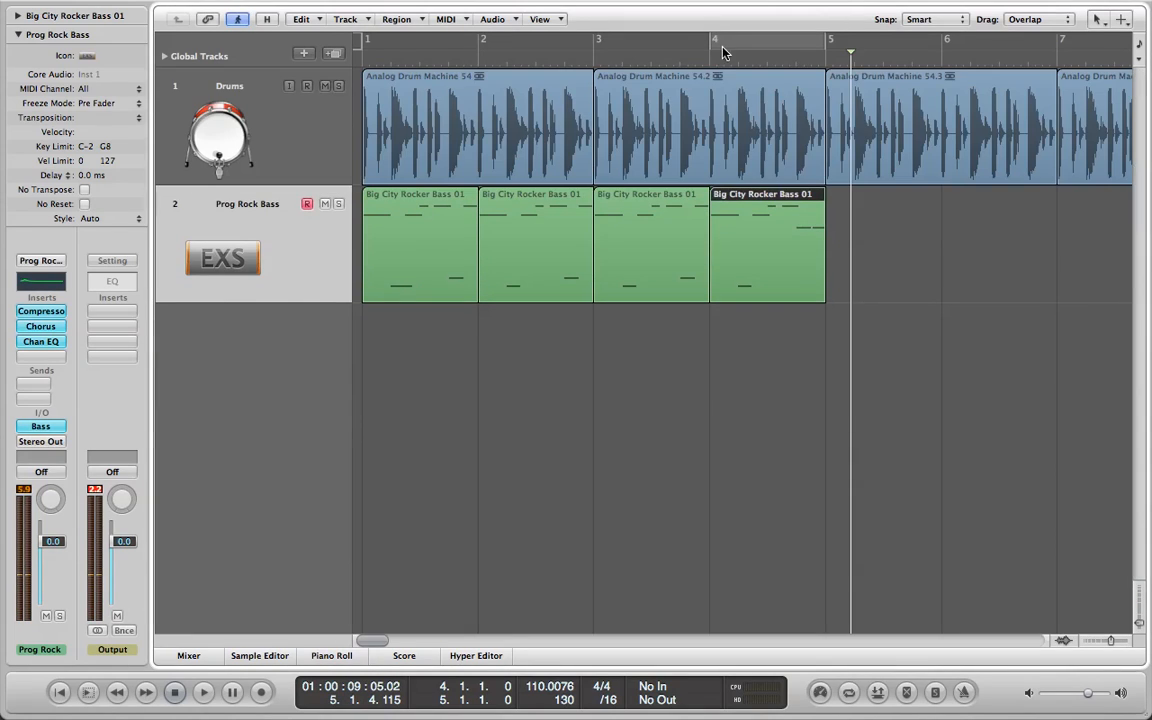
pyautogui.click(703, 64)
pyautogui.click(202, 692)
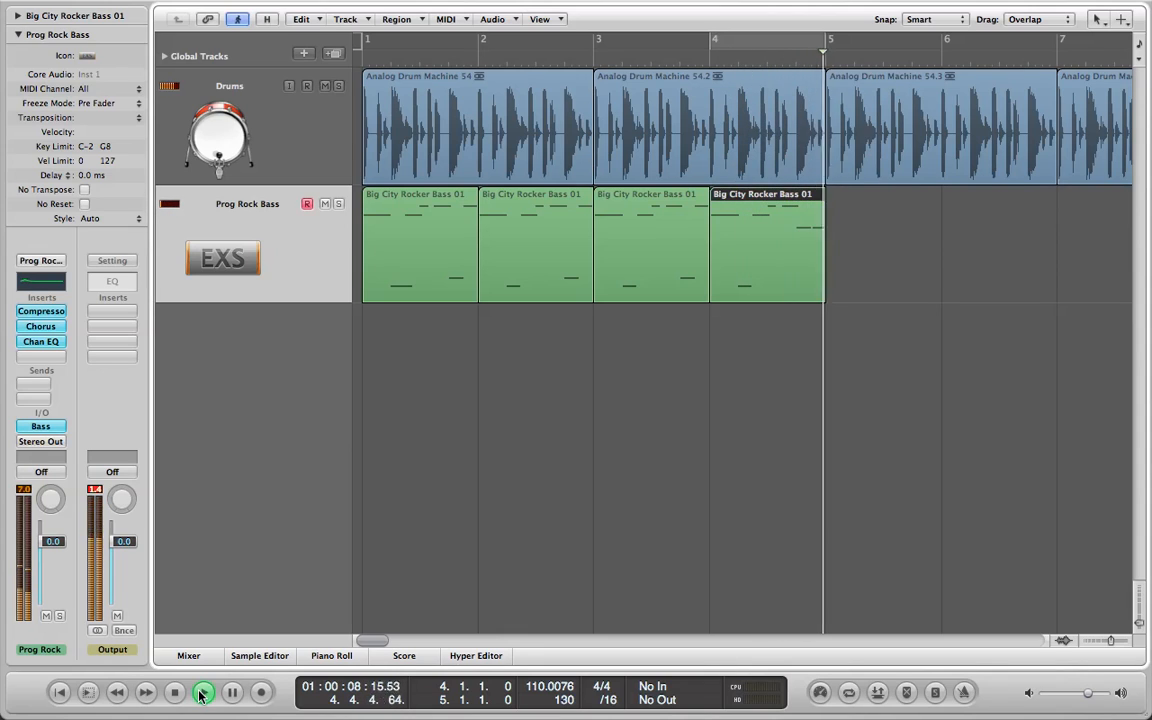
pyautogui.click(173, 693)
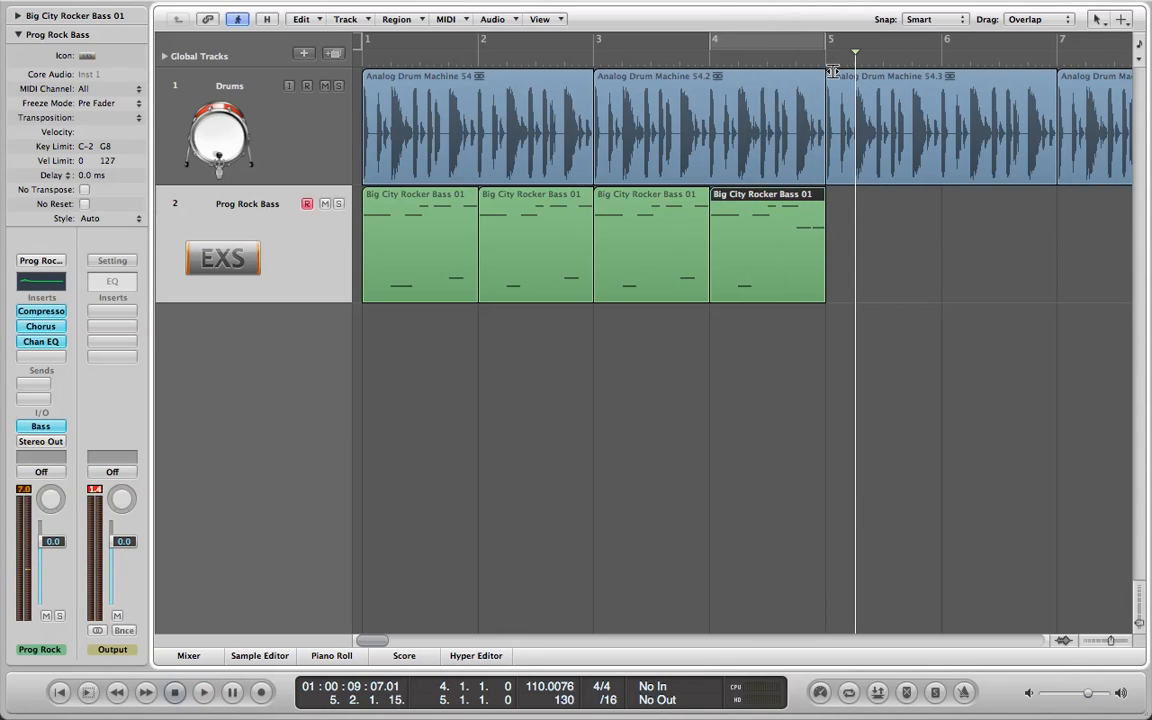
# Open the Loop Browser, reset the filters, filter by Guitars, sort the loops by key and find those in A.
pyautogui.click(350, 130)
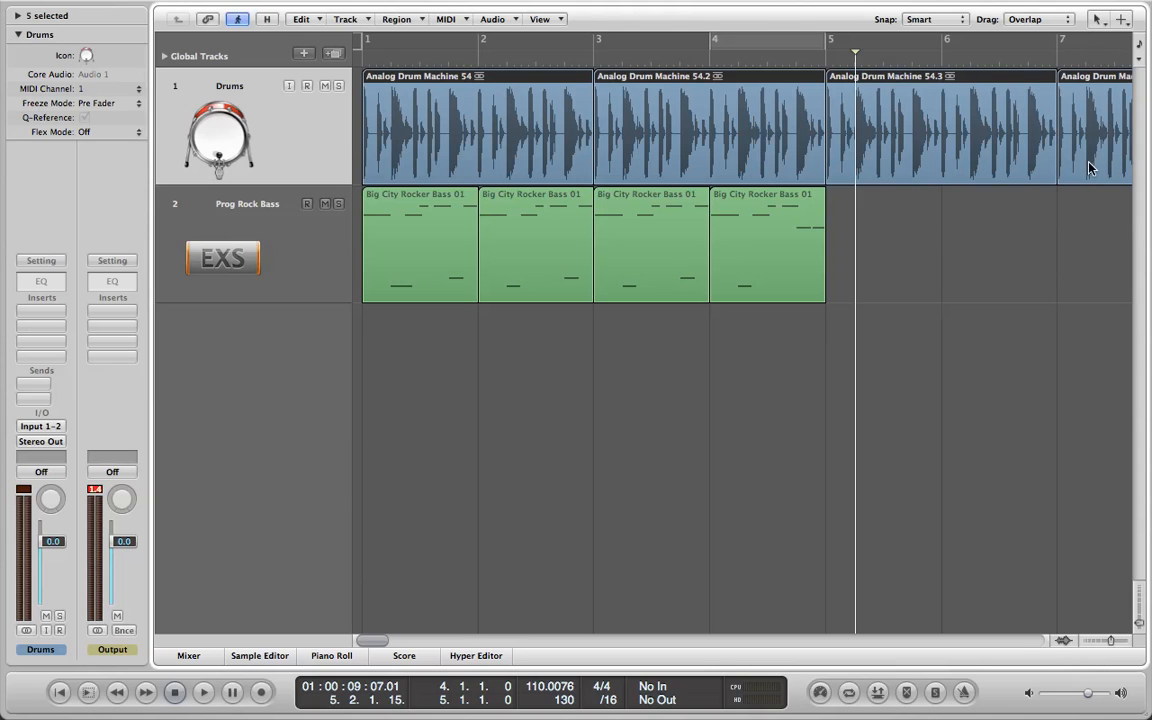
pyautogui.press('o')
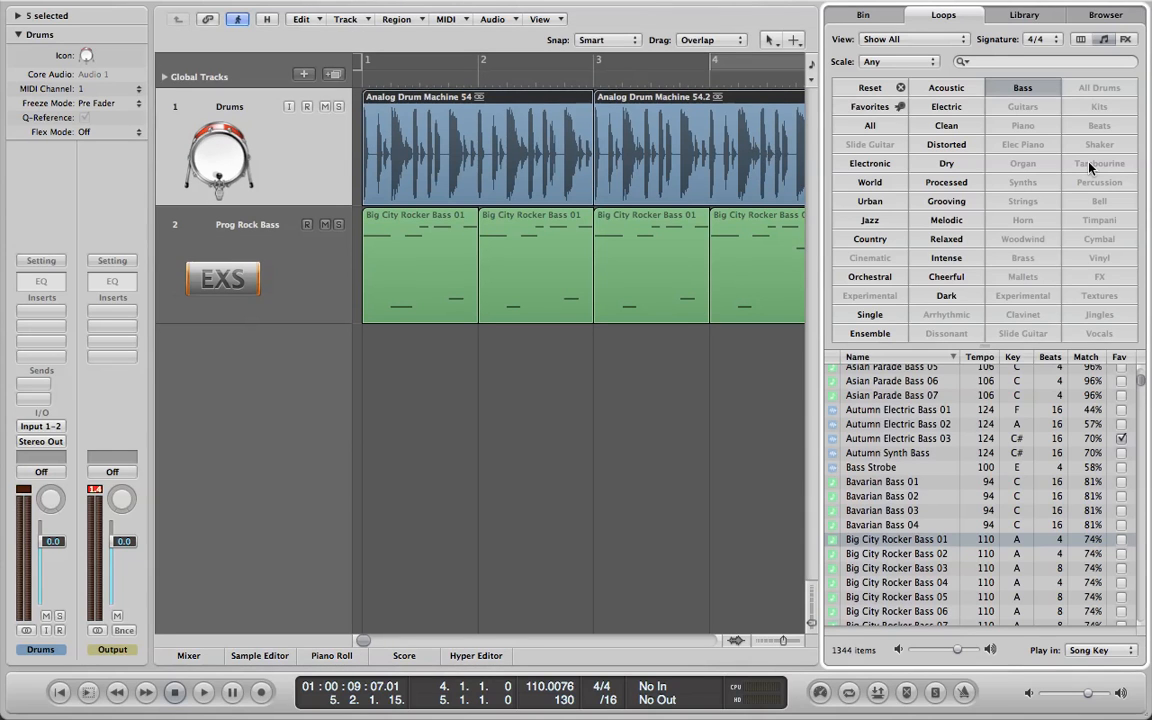
pyautogui.click(871, 87)
pyautogui.click(1026, 108)
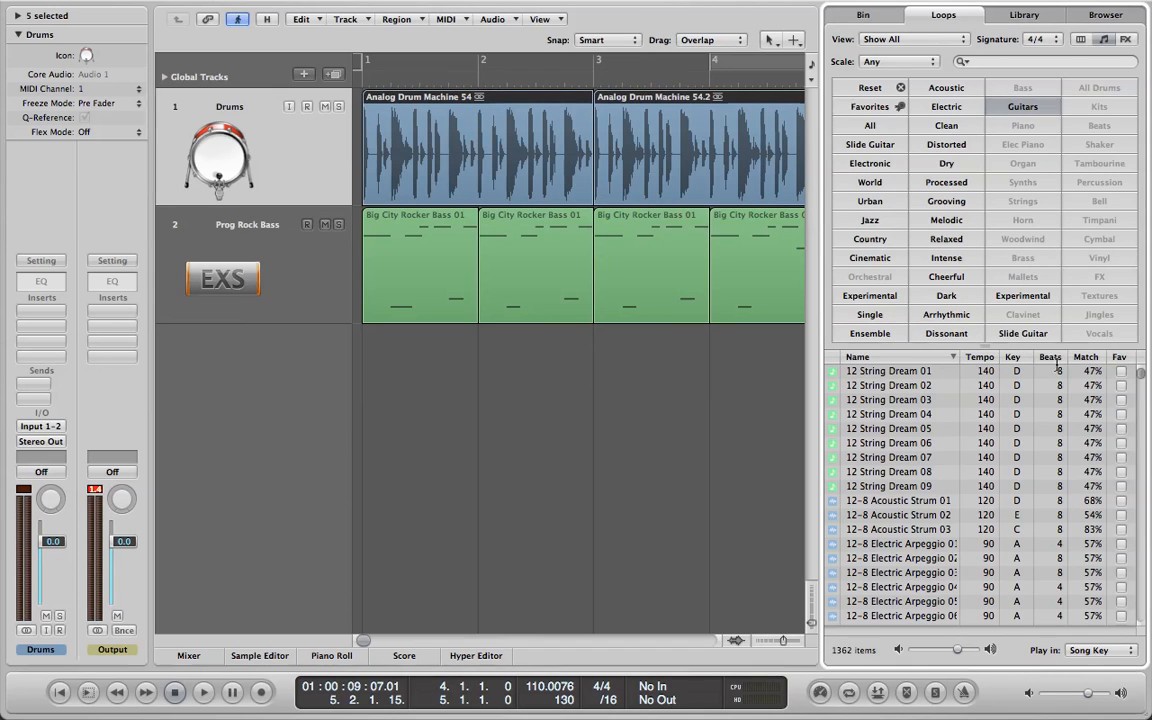
pyautogui.click(1028, 357)
pyautogui.moveTo(1141, 377); pyautogui.dragTo(1126, 530)
# Audition guitar loops in the key of A, including Acoustic Vamp 06, 05 and 04, Acoustic Picking 02 and Alternative Arpeggio 01.
pyautogui.click(912, 471)
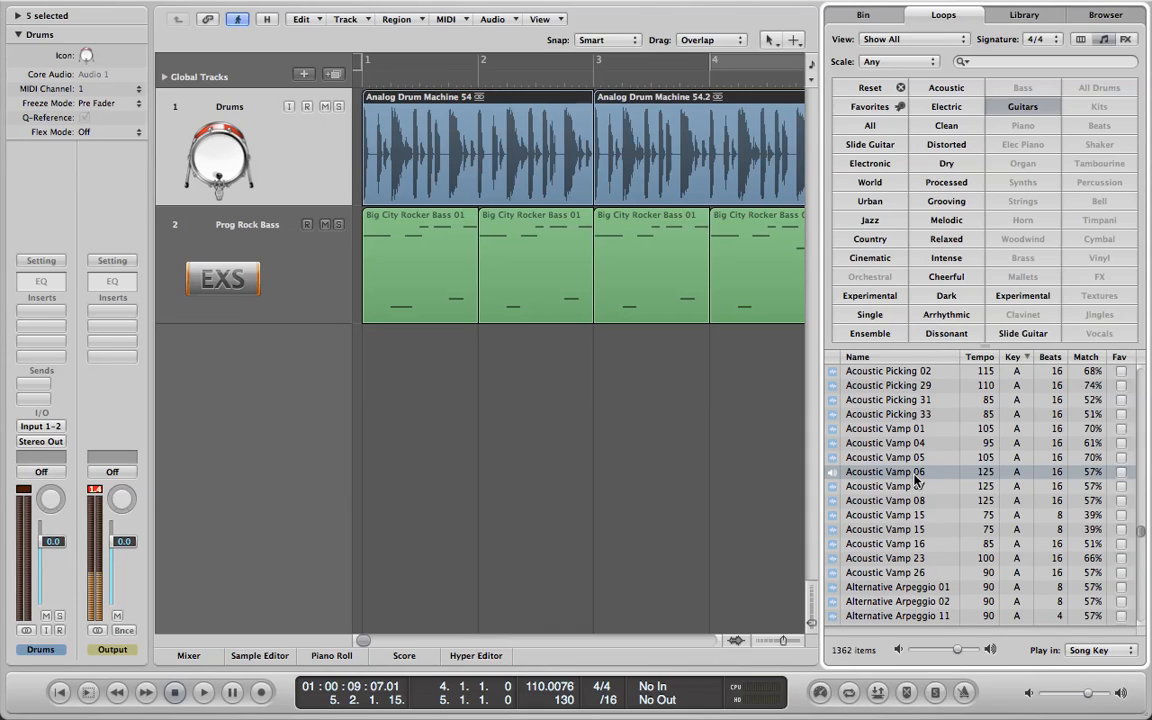
pyautogui.click(928, 457)
pyautogui.click(931, 444)
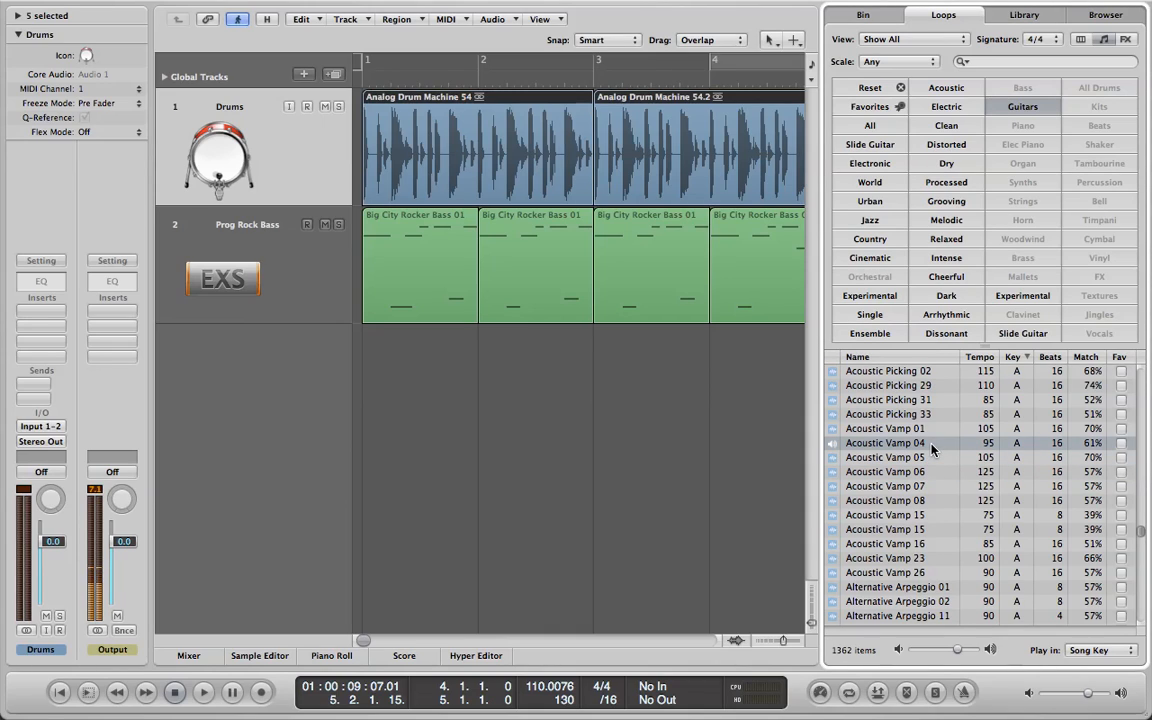
pyautogui.click(940, 372)
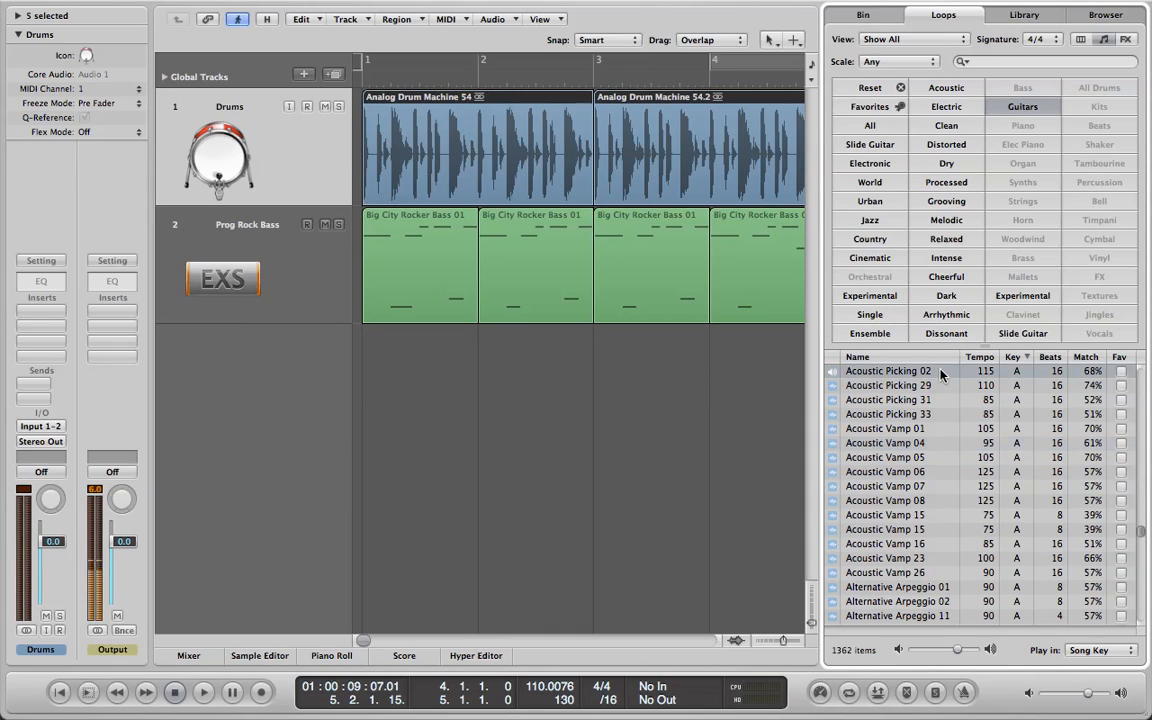
pyautogui.click(930, 588)
pyautogui.scroll(-3, 945, 575)
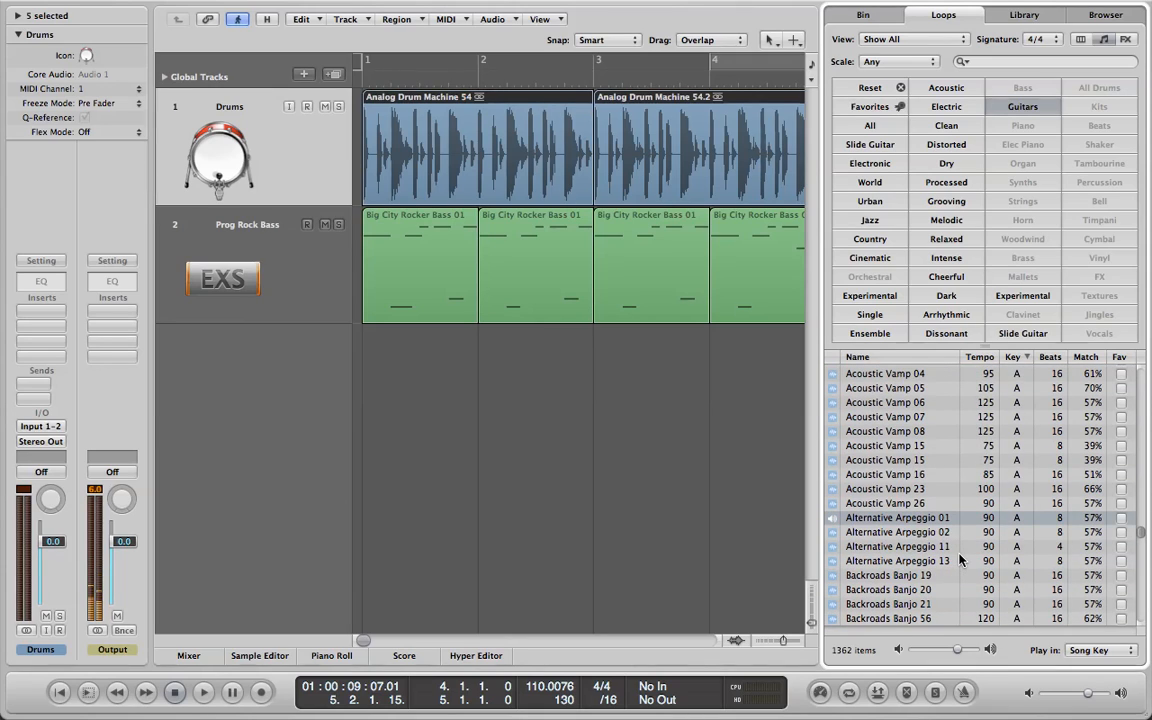
pyautogui.scroll(-1, 958, 561)
# Add the Backroads Banjo 56 loop on a new track below the bass, starting at bar 1, and select that track.
pyautogui.click(935, 604)
pyautogui.moveTo(935, 604); pyautogui.dragTo(378, 373)
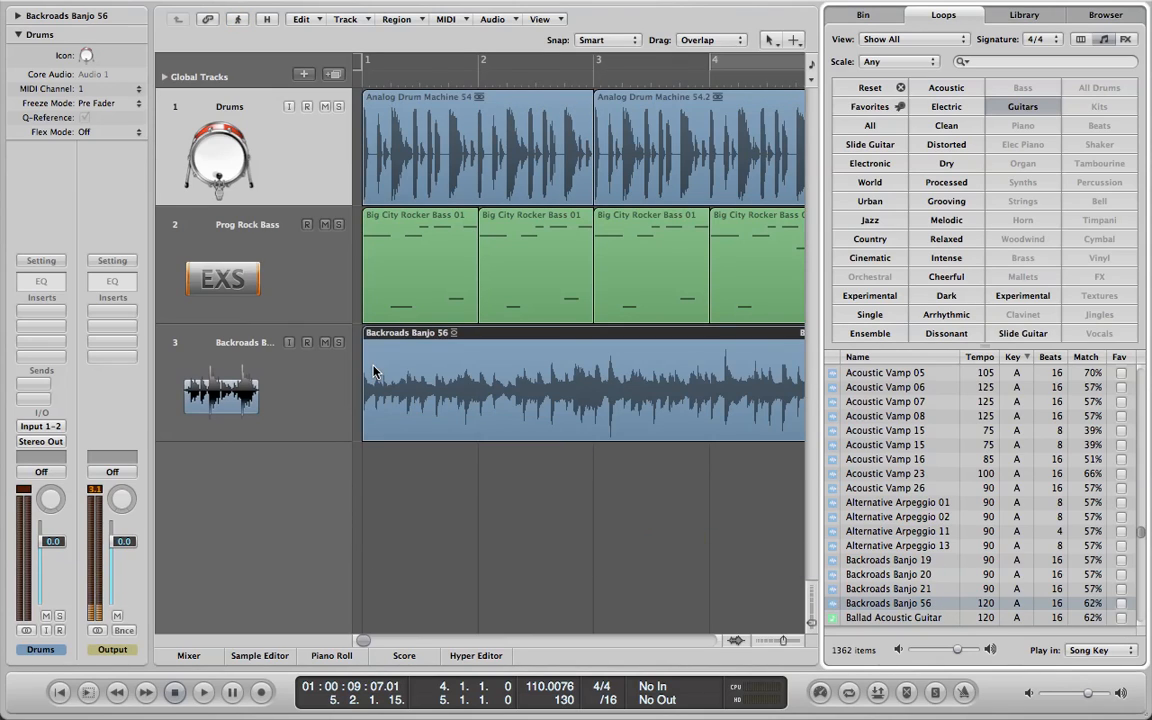
pyautogui.click(272, 424)
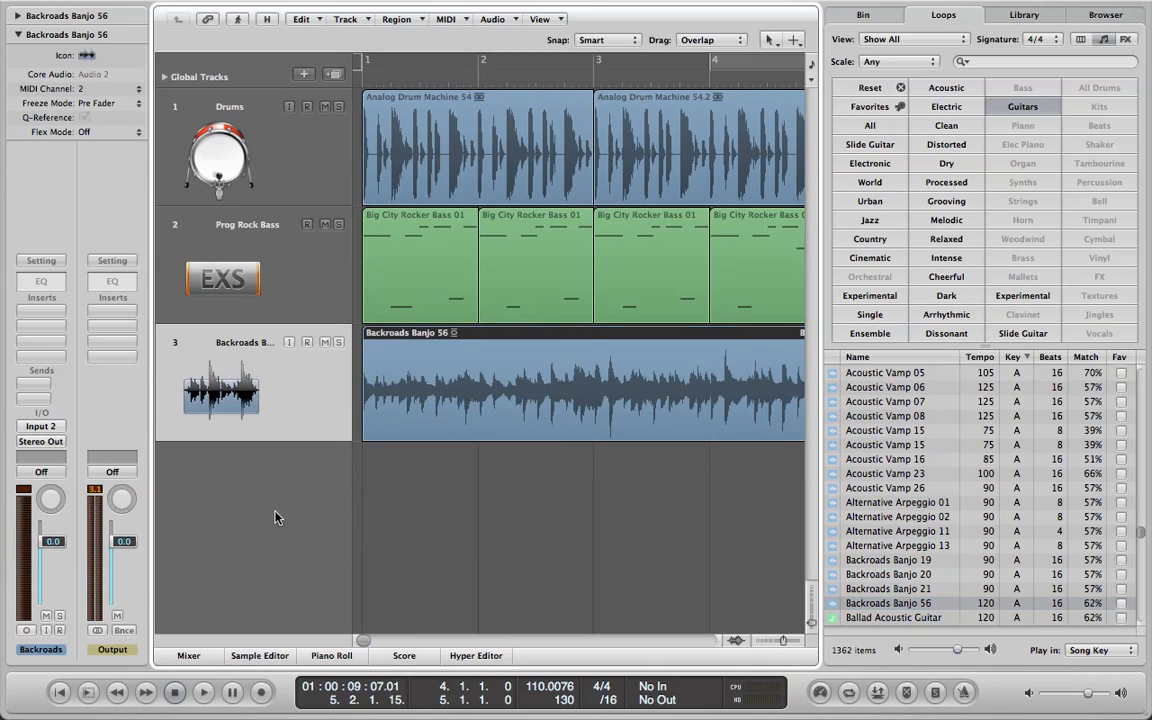
# Play the banjo together with the drums and bass from bar 1, stop playback and close the Loop Browser.
pyautogui.click(176, 693)
pyautogui.click(208, 695)
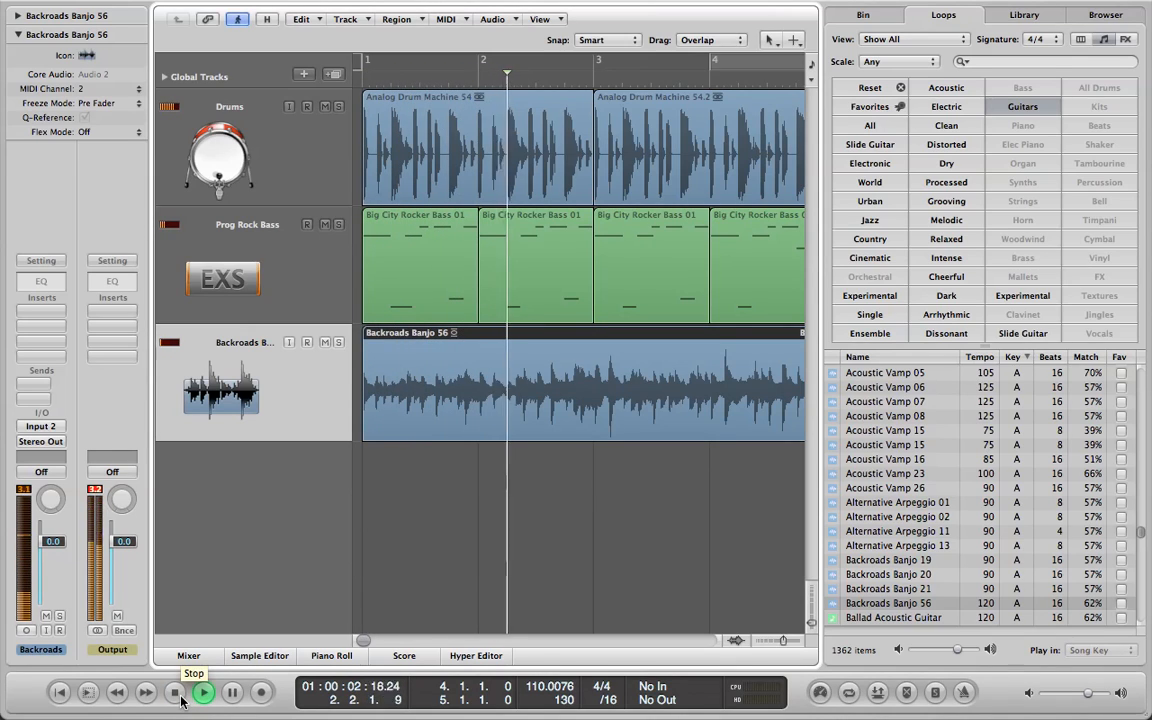
pyautogui.click(176, 692)
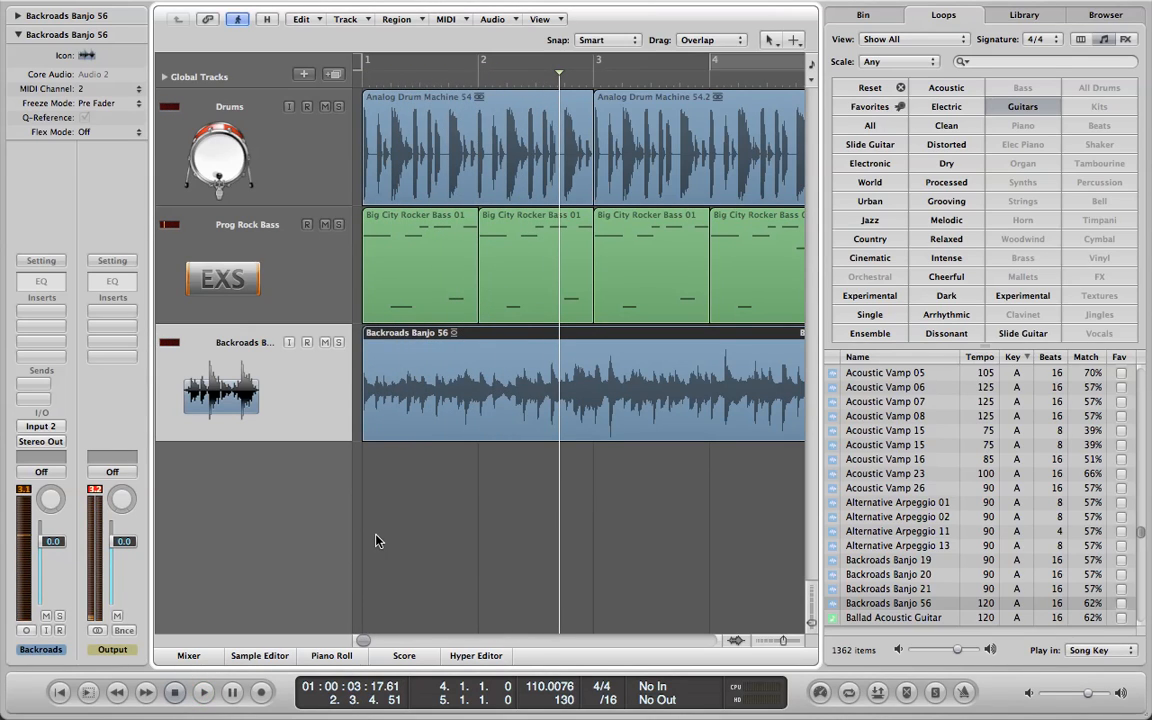
pyautogui.press('o')
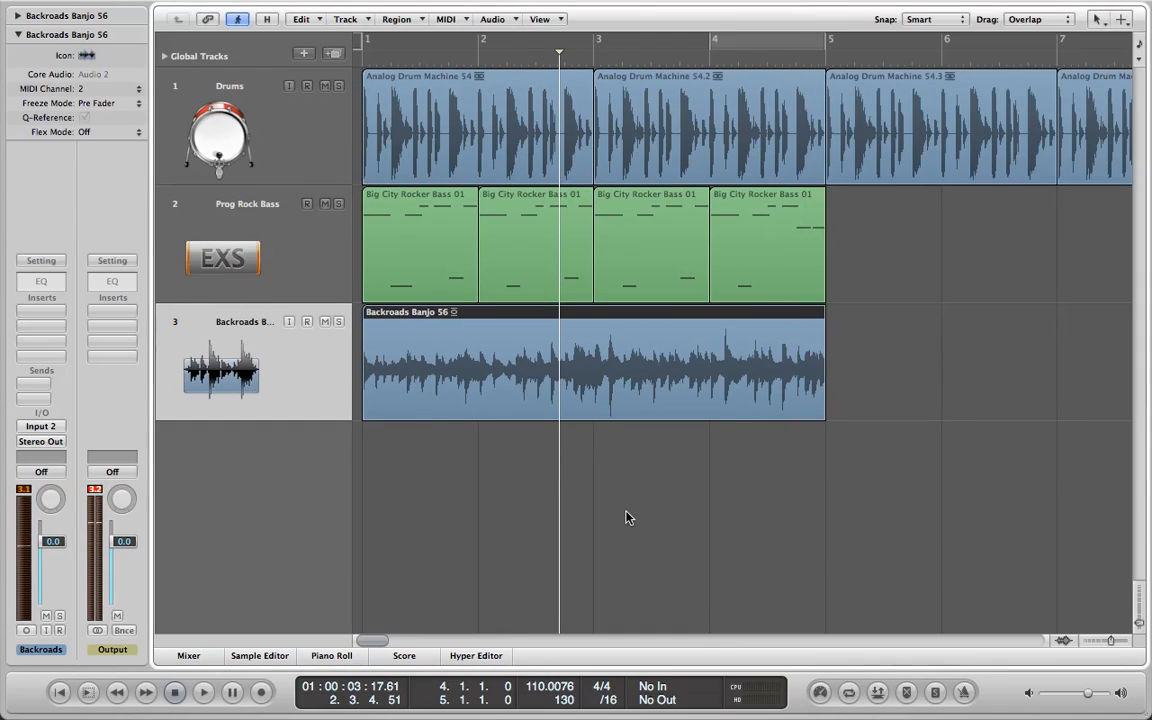
# Delete all regions on the three tracks in bars 1 to 4 and undo the deletion.
pyautogui.moveTo(826, 456); pyautogui.dragTo(400, 141)
pyautogui.press('Delete')
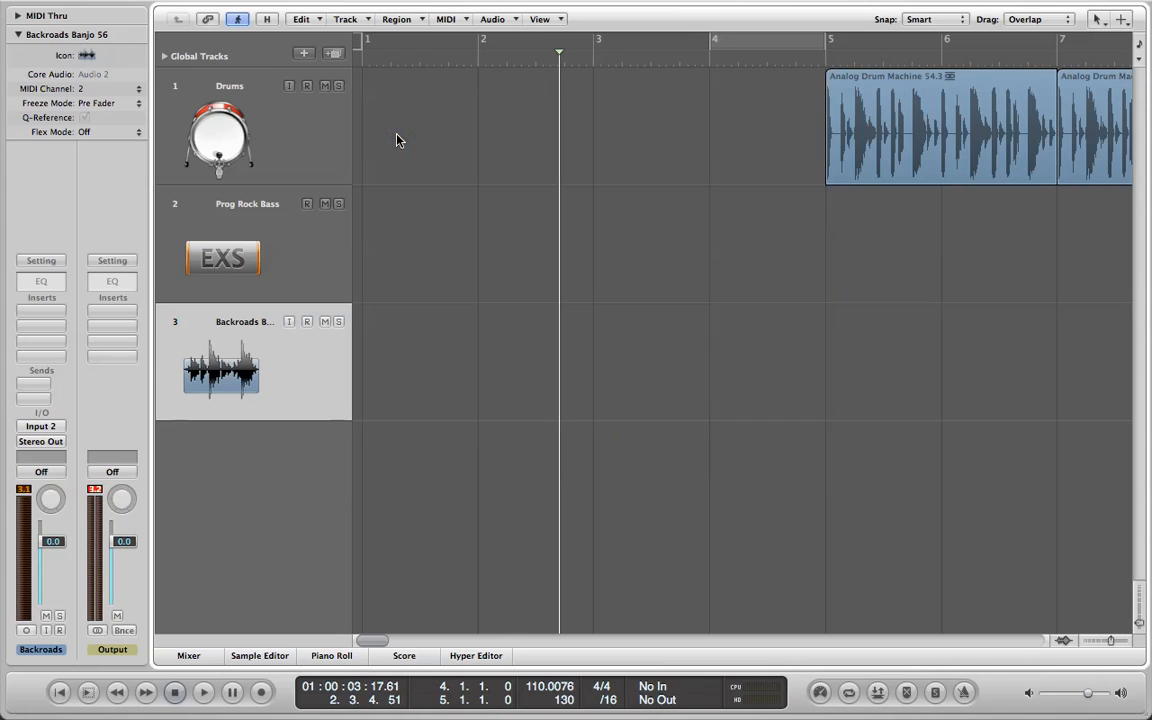
pyautogui.click(174, 9)
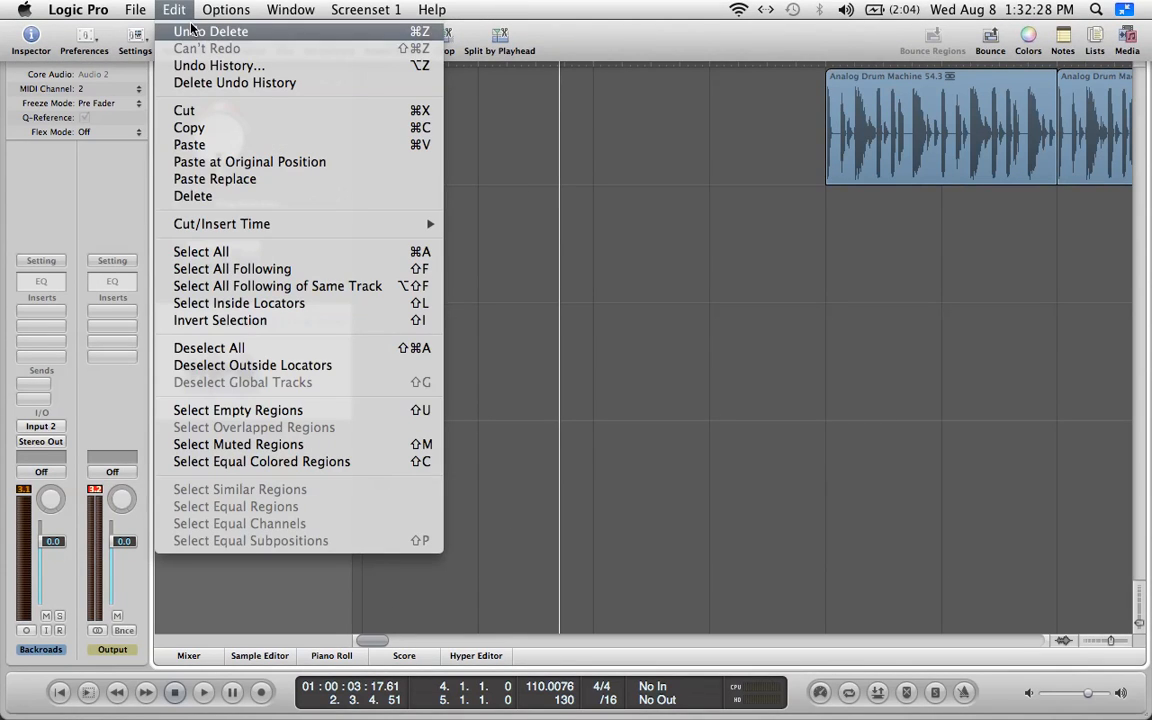
pyautogui.click(195, 31)
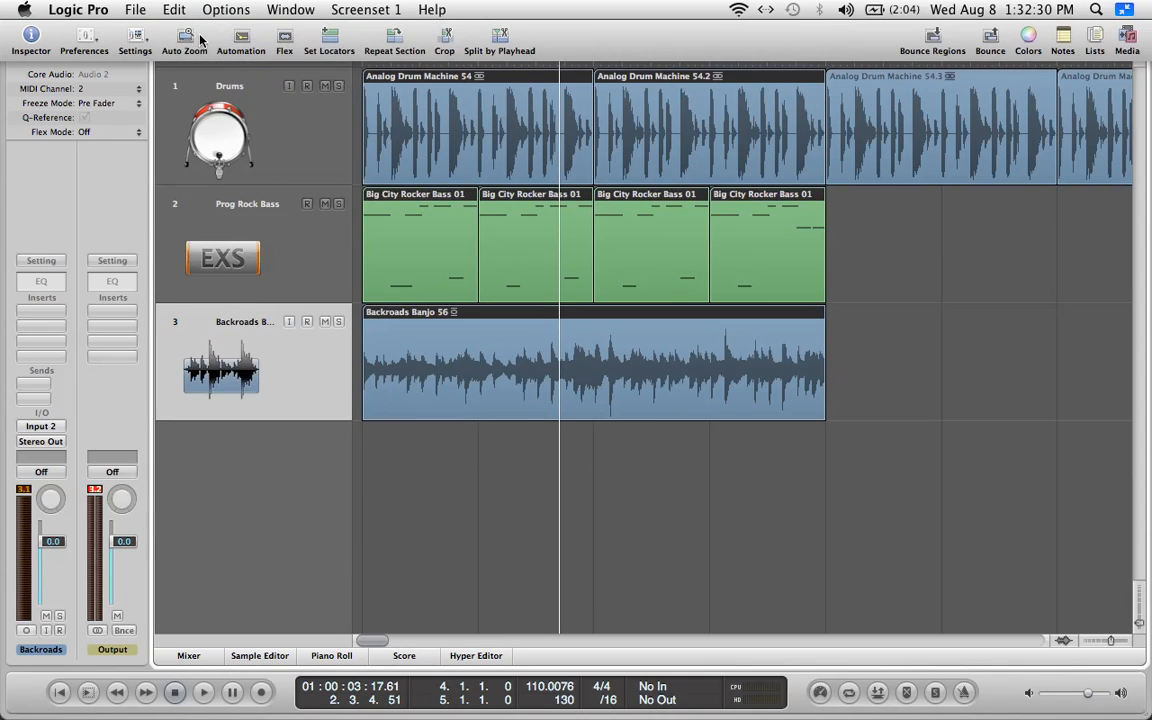
# Select all regions on the Drums track and color them orange.
pyautogui.click(267, 129)
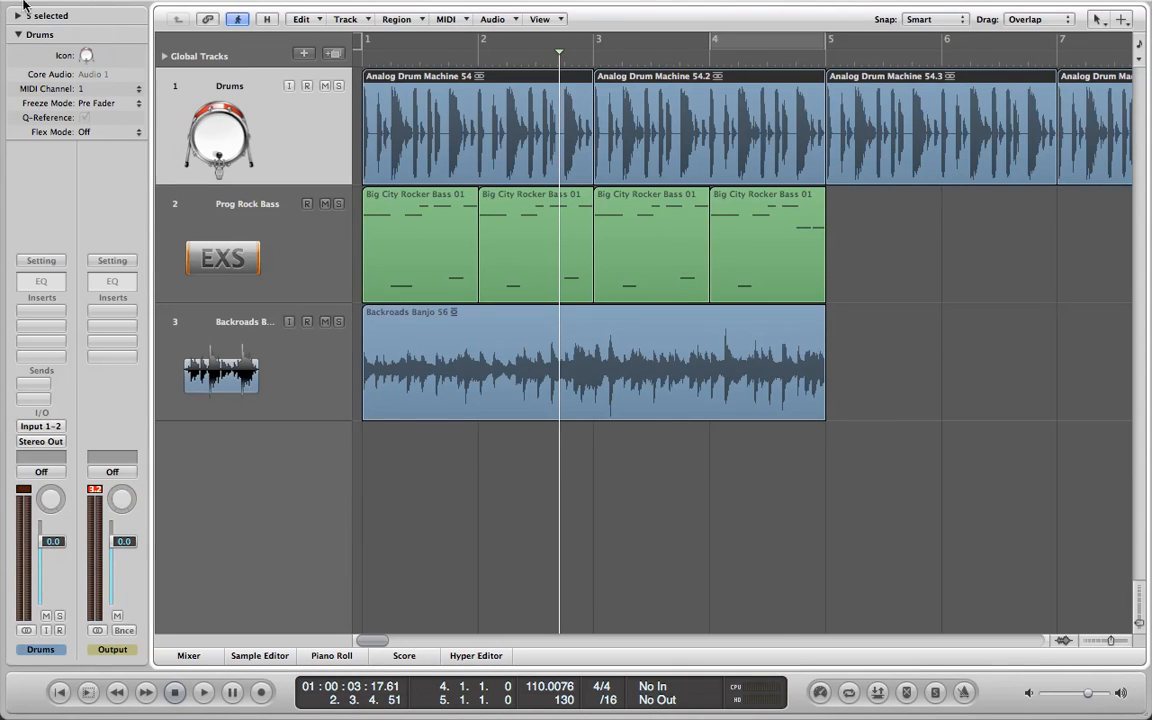
pyautogui.moveTo(1117, 5)
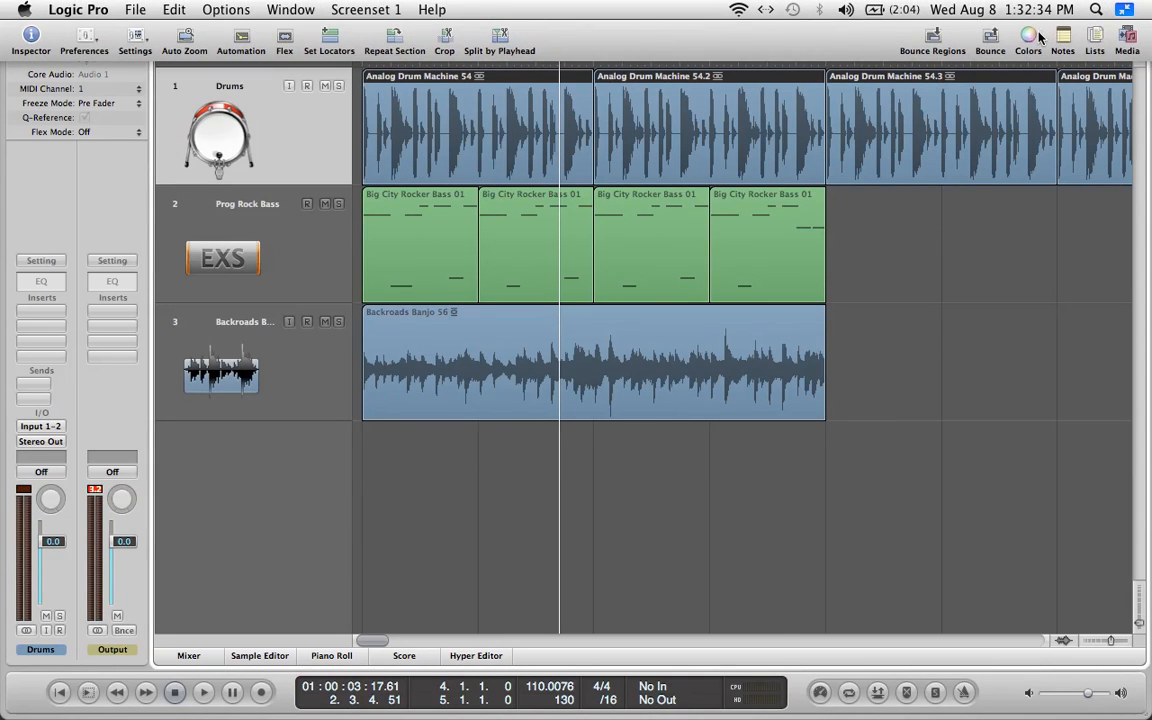
pyautogui.click(1038, 38)
pyautogui.click(781, 237)
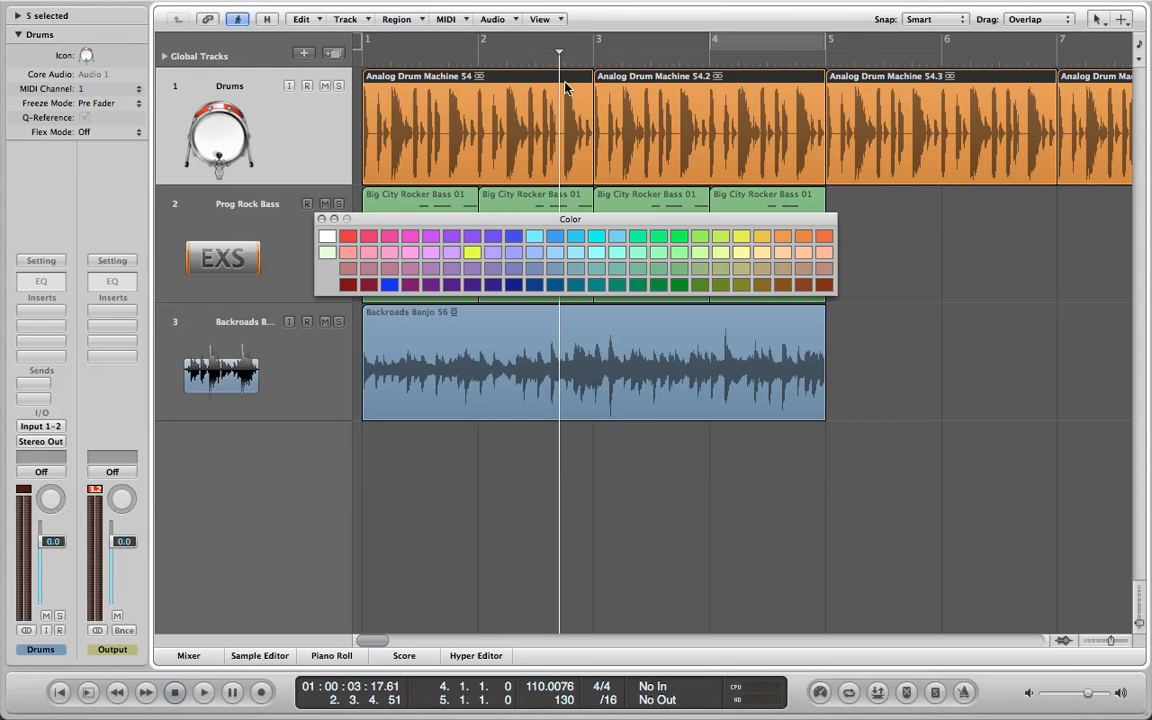
# Color all regions on the Prog Rock Bass track light aqua green and close the color palette.
pyautogui.click(266, 228)
pyautogui.moveTo(1055, 5)
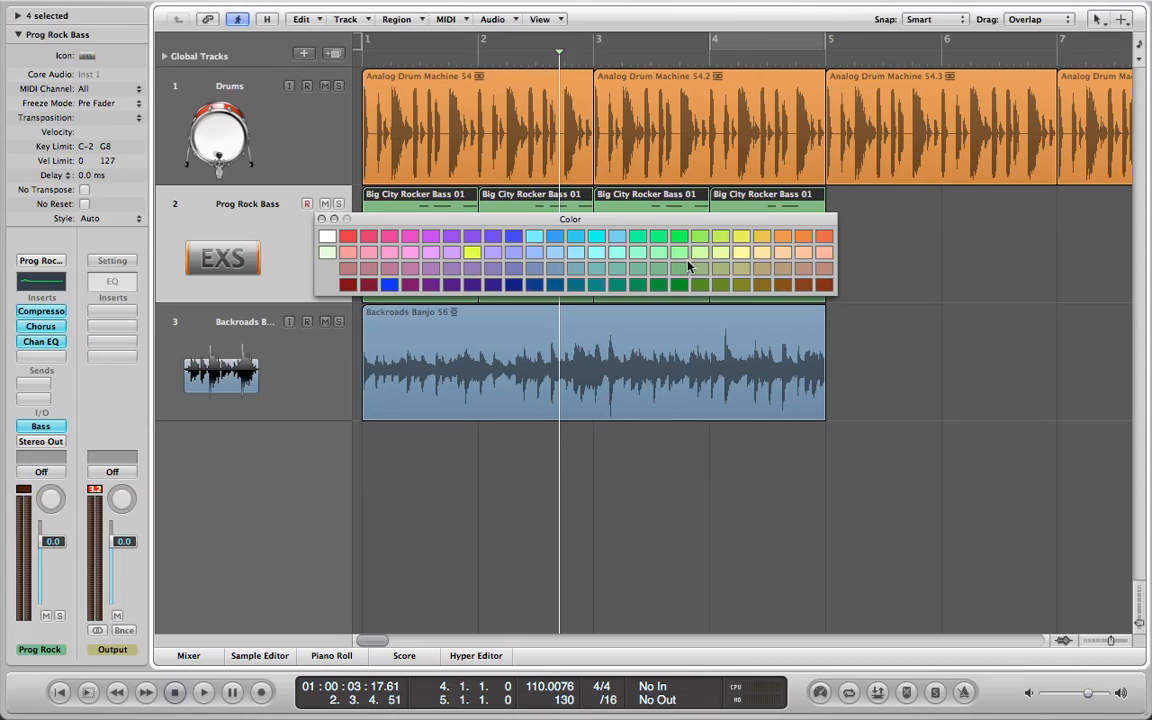
pyautogui.click(619, 258)
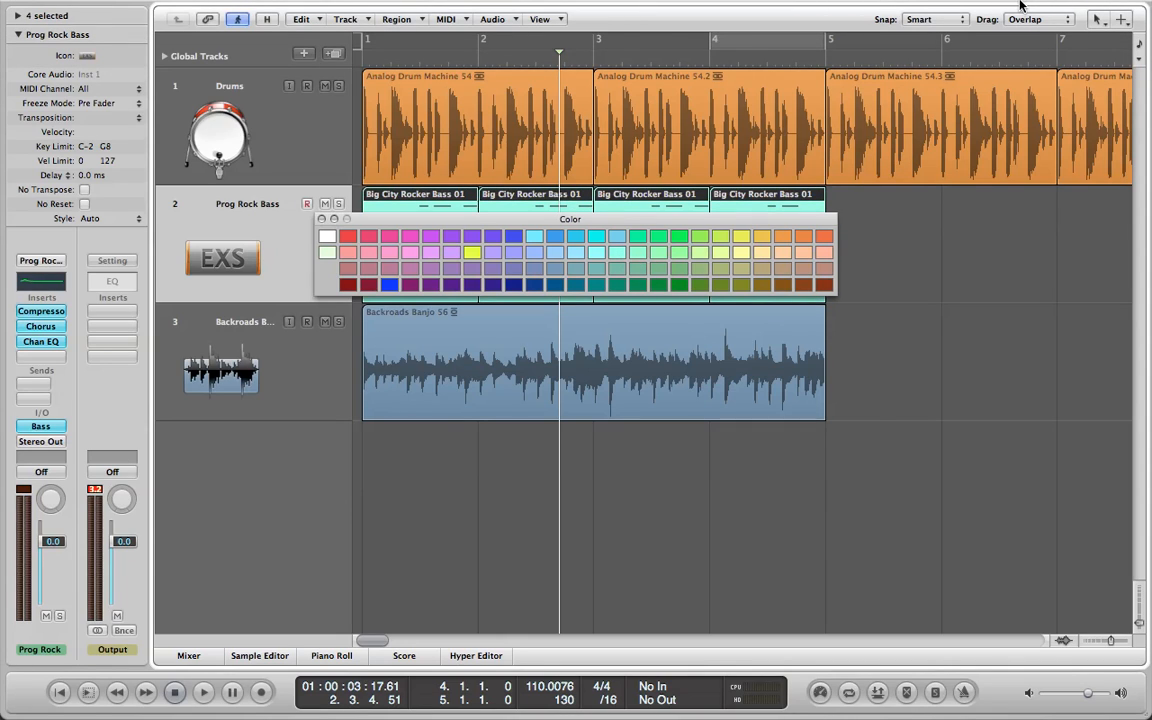
pyautogui.moveTo(1028, 5)
pyautogui.click(1025, 35)
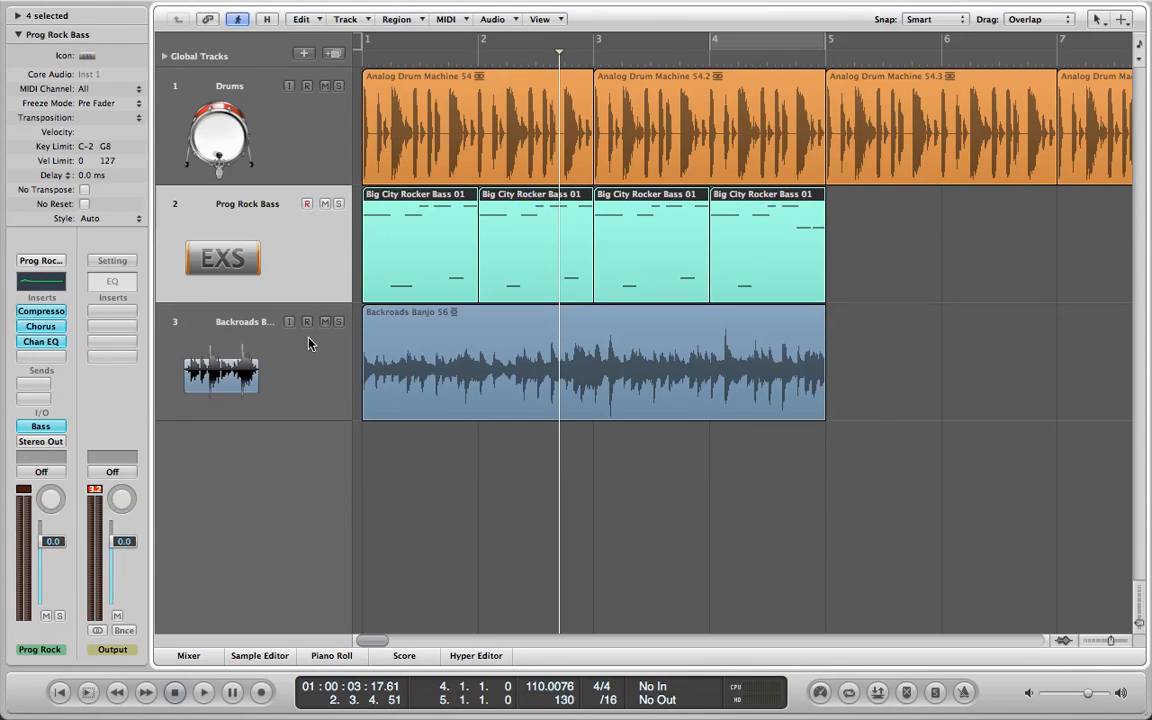
# Color the Backroads Banjo 56 region red-orange and close the color palette.
pyautogui.click(309, 343)
pyautogui.click(1028, 37)
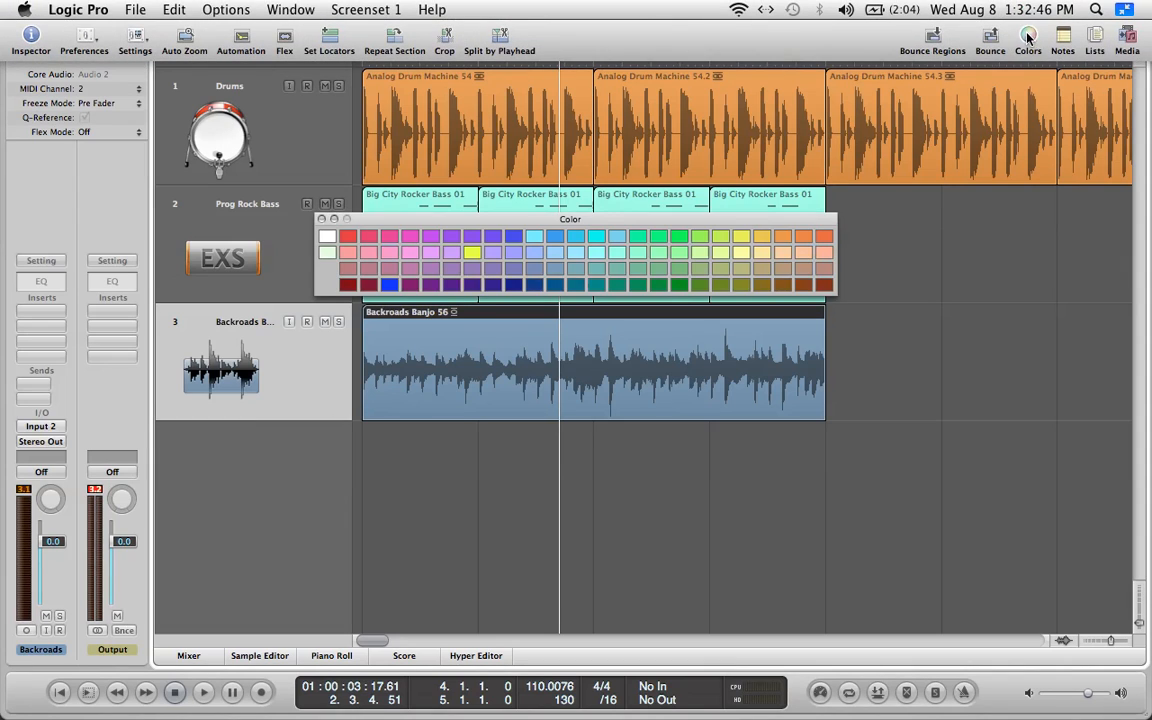
pyautogui.click(827, 237)
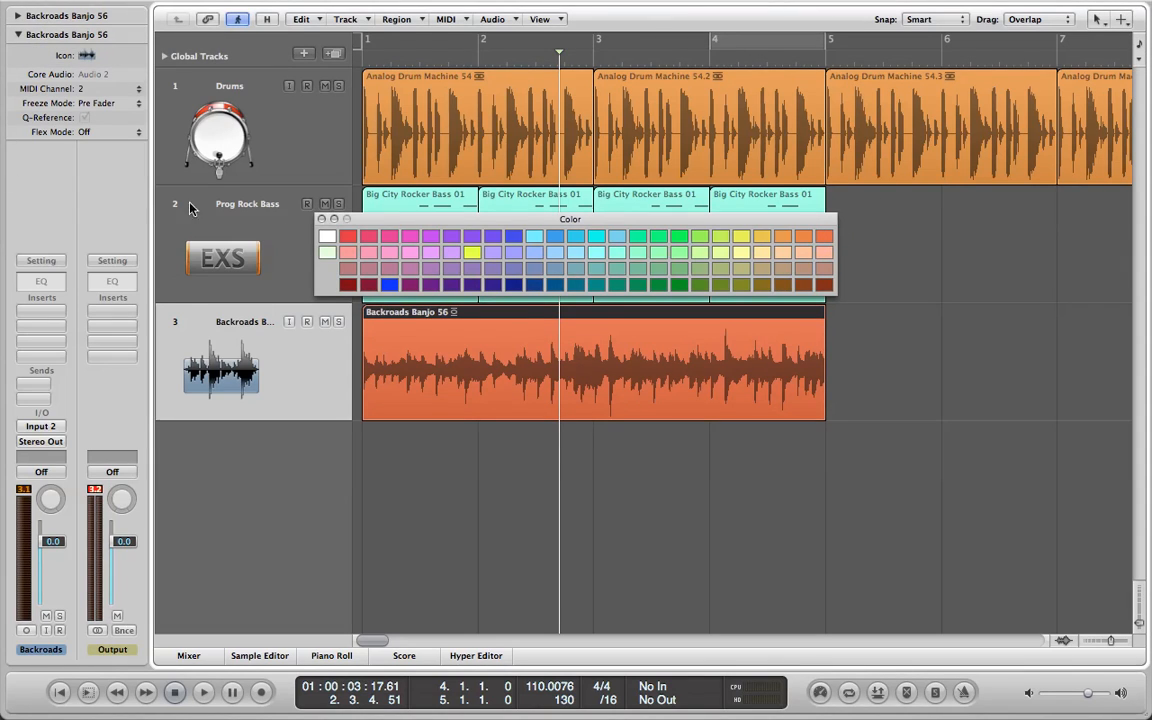
pyautogui.click(322, 219)
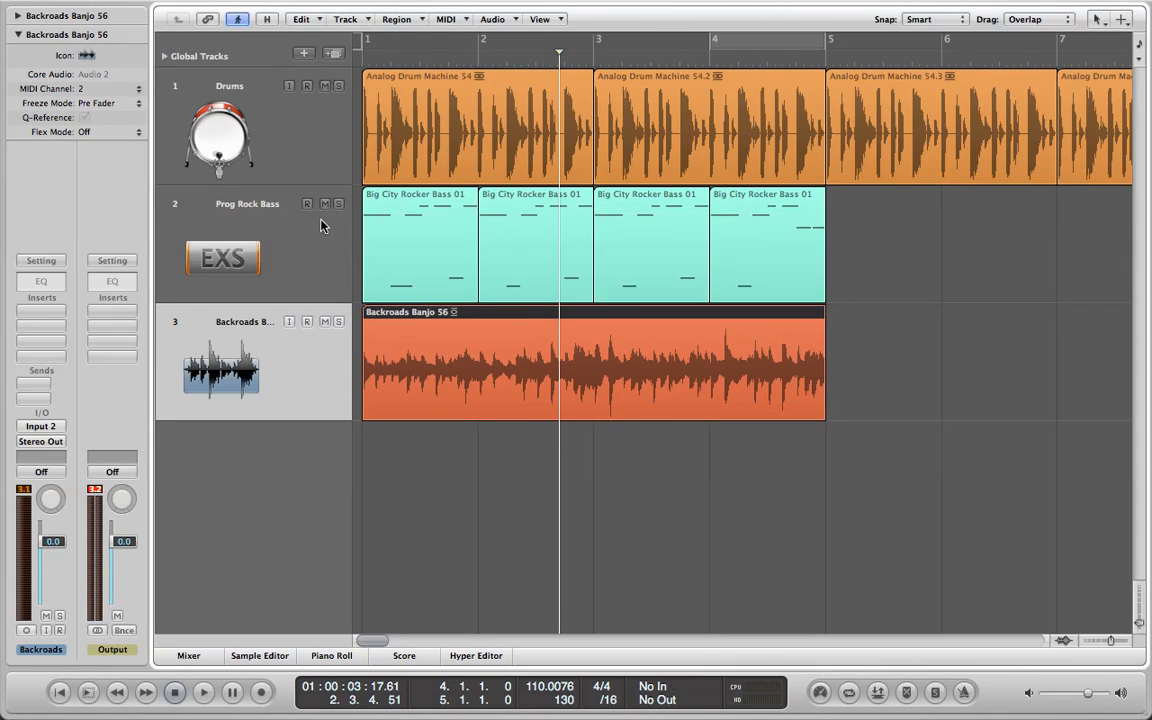
pyautogui.click(242, 162)
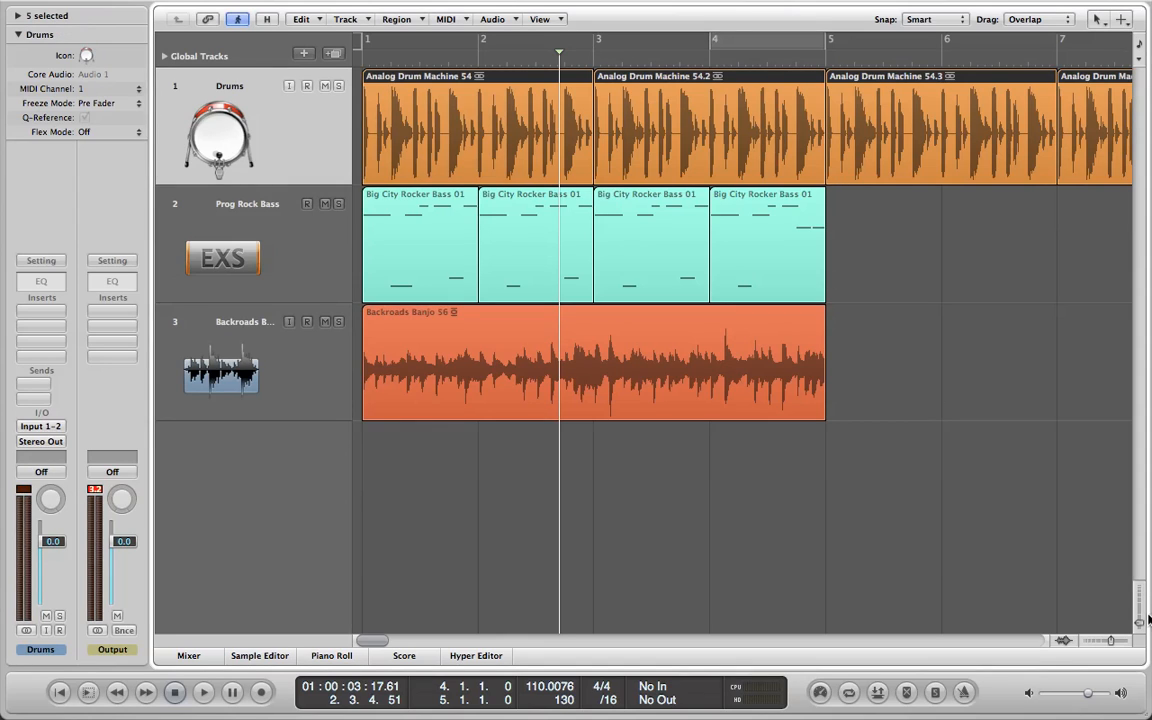
pyautogui.moveTo(1111, 641); pyautogui.dragTo(1111, 641)
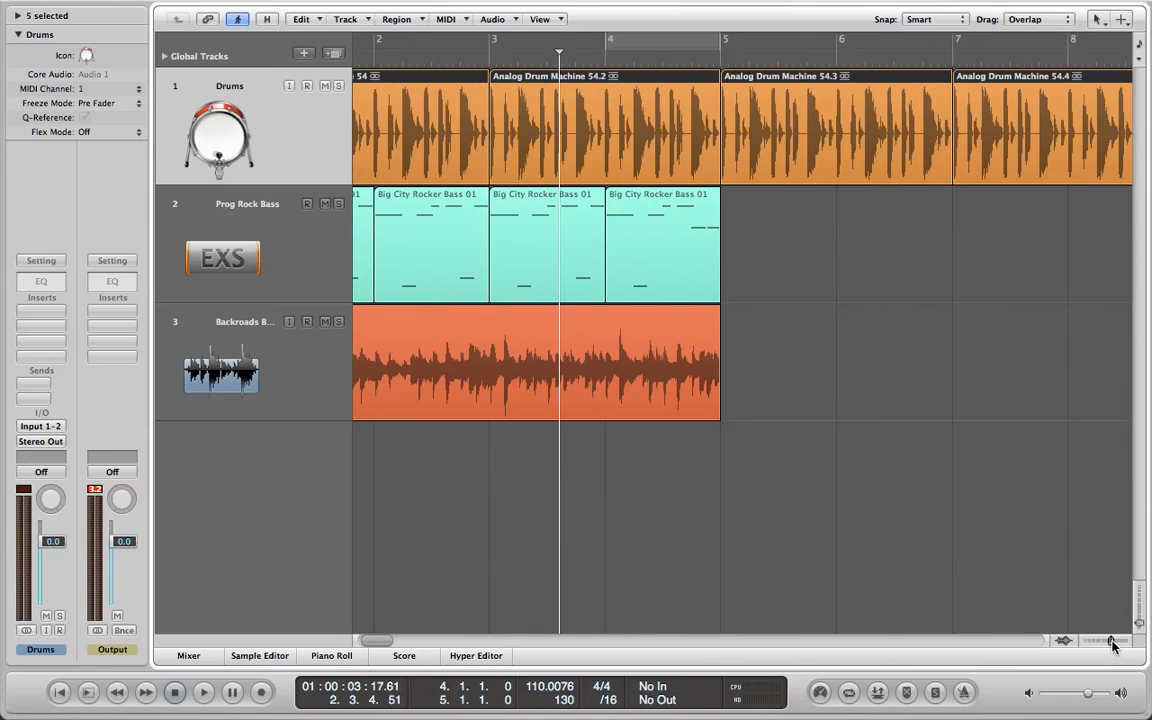
pyautogui.click(648, 255)
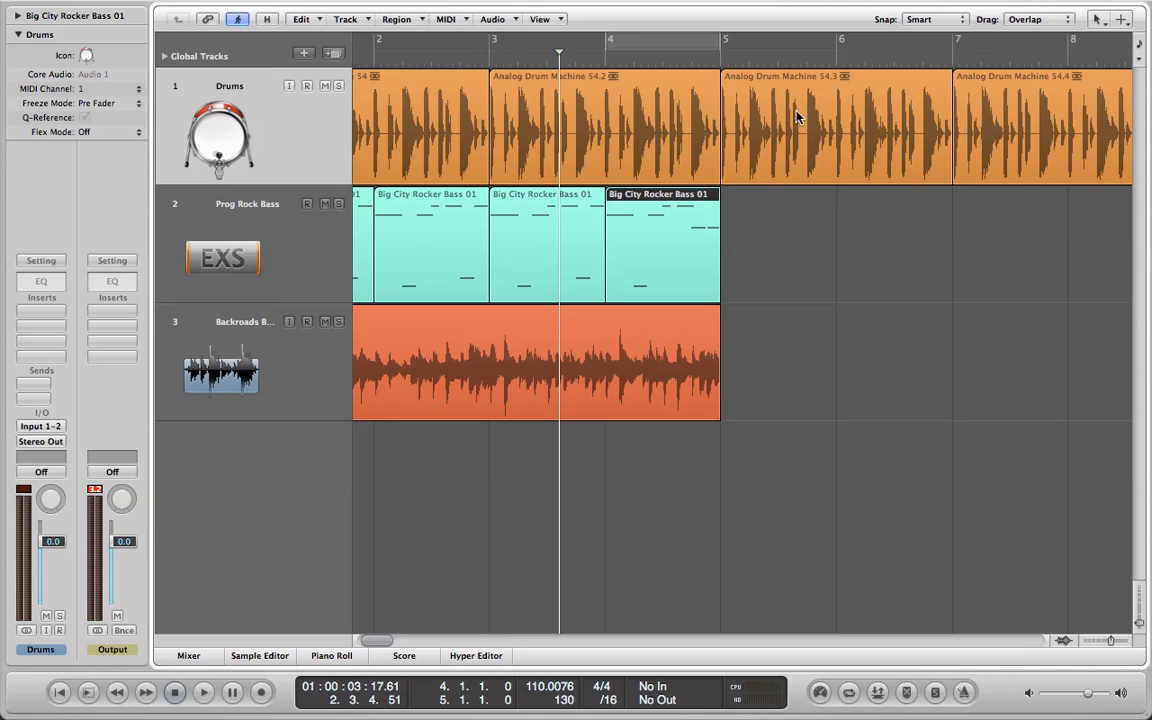
pyautogui.moveTo(381, 645); pyautogui.dragTo(337, 633)
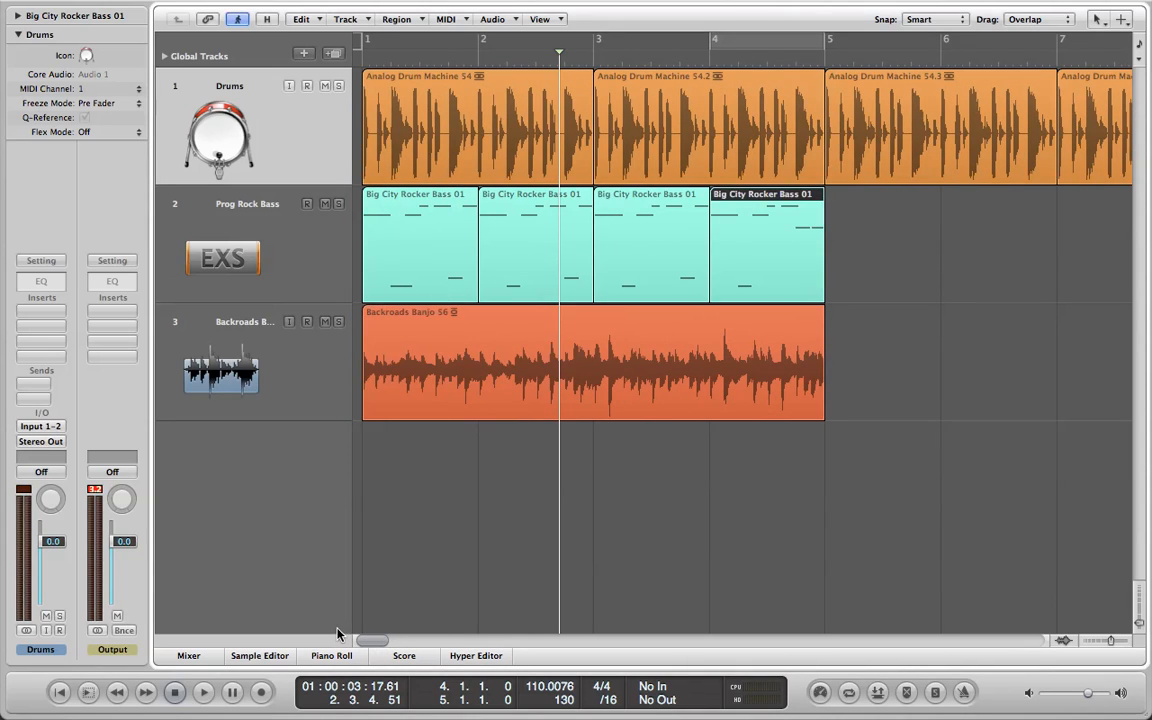
# Delete the Backroads Banjo 56 region from the third track.
pyautogui.click(286, 410)
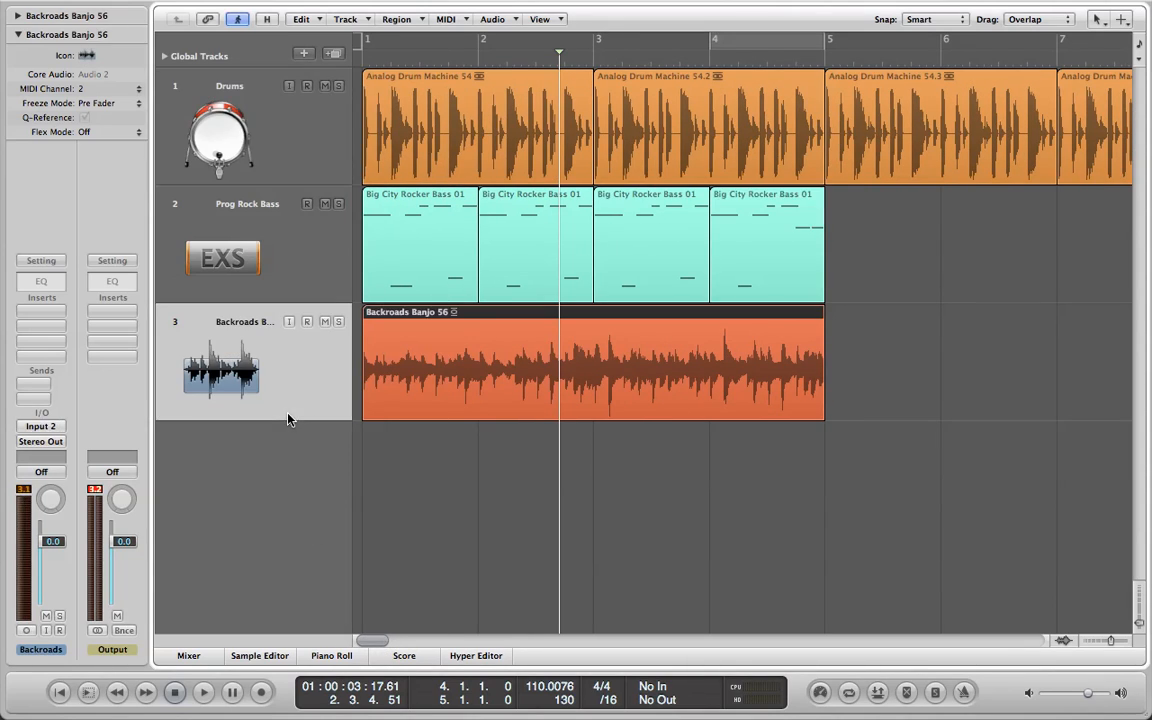
pyautogui.press('Delete')
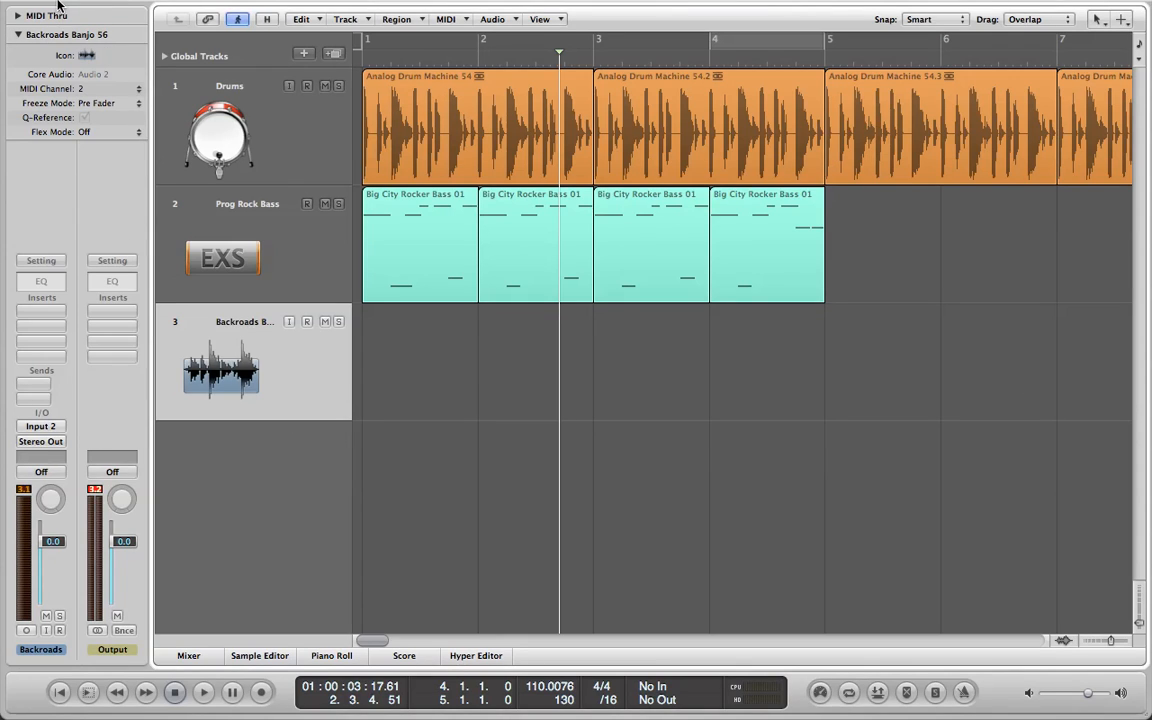
# Hide the Inspector and show it again.
pyautogui.moveTo(57, 5)
pyautogui.click(31, 37)
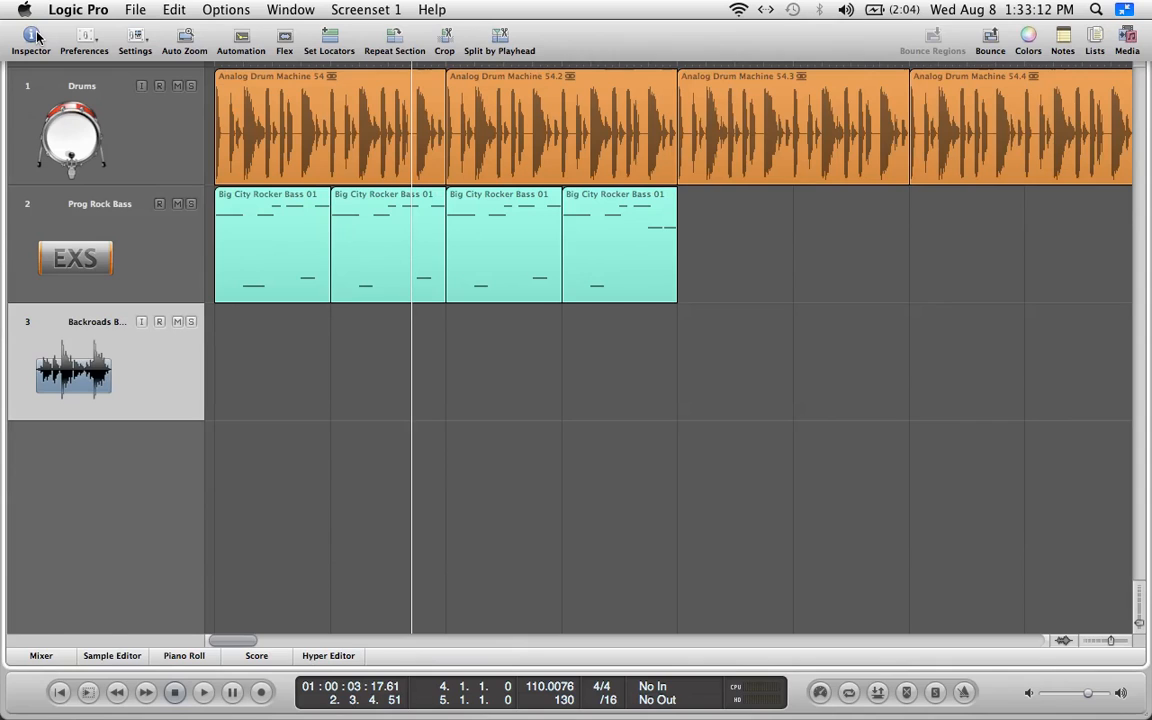
pyautogui.click(31, 37)
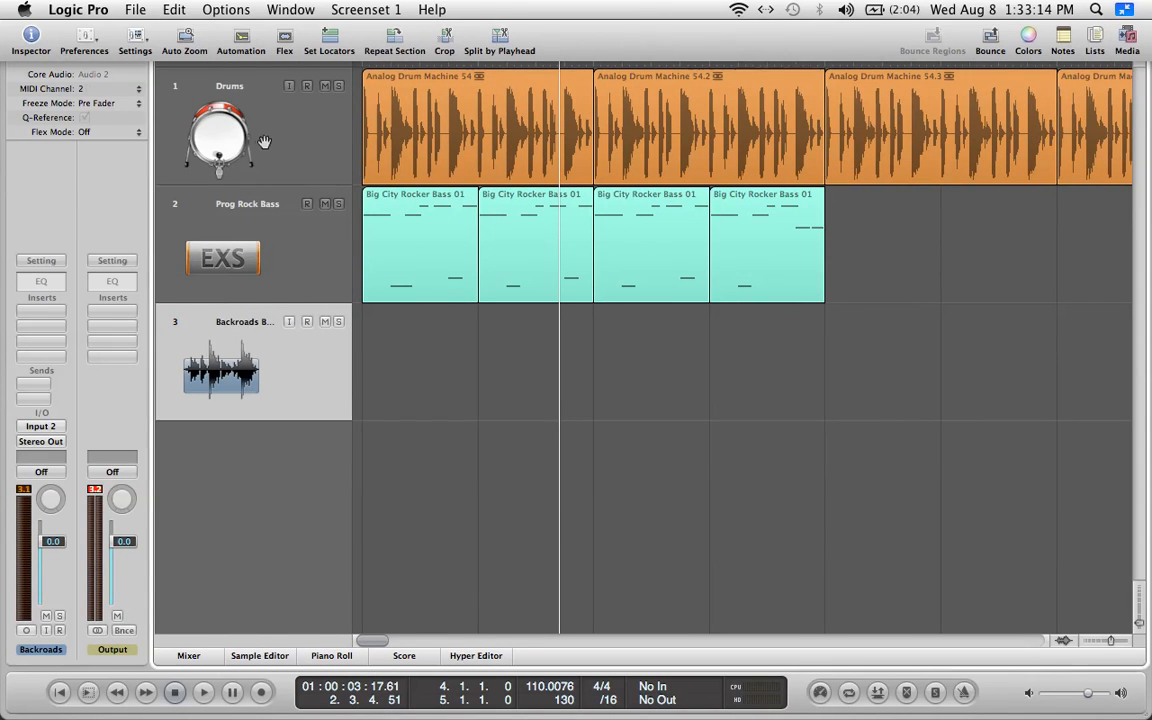
# Insert the stereo Flanger modulation effect in the first insert slot of the Drums track.
pyautogui.click(242, 112)
pyautogui.click(292, 229)
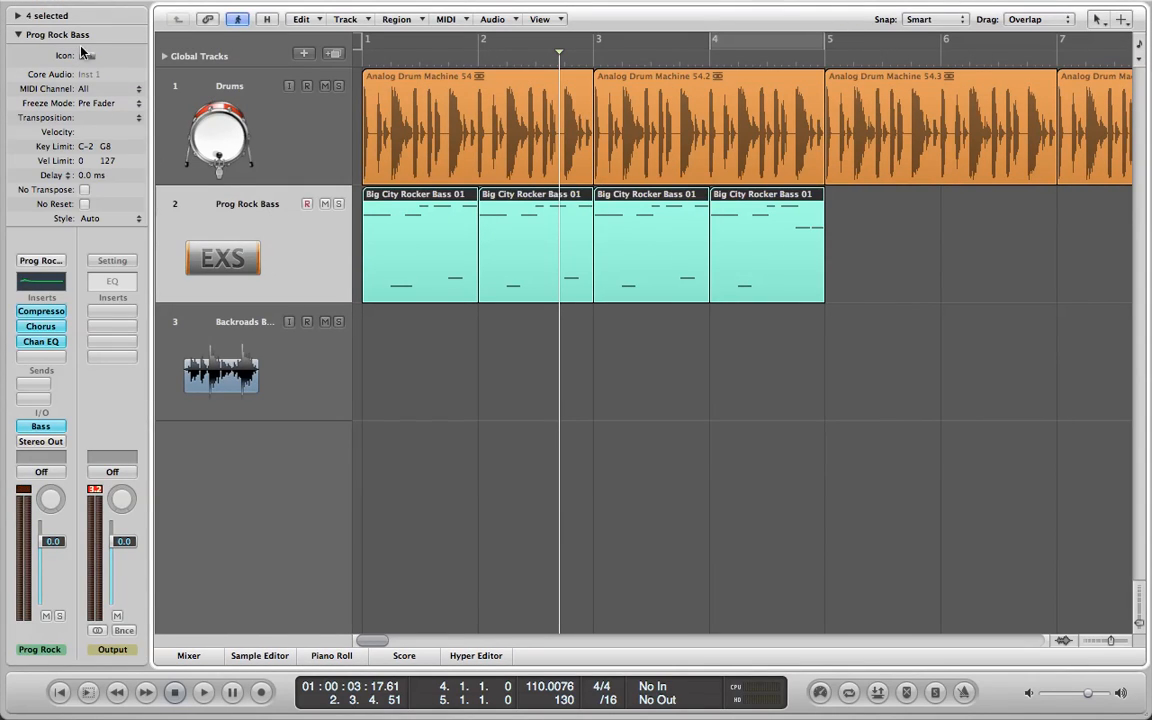
pyautogui.click(303, 119)
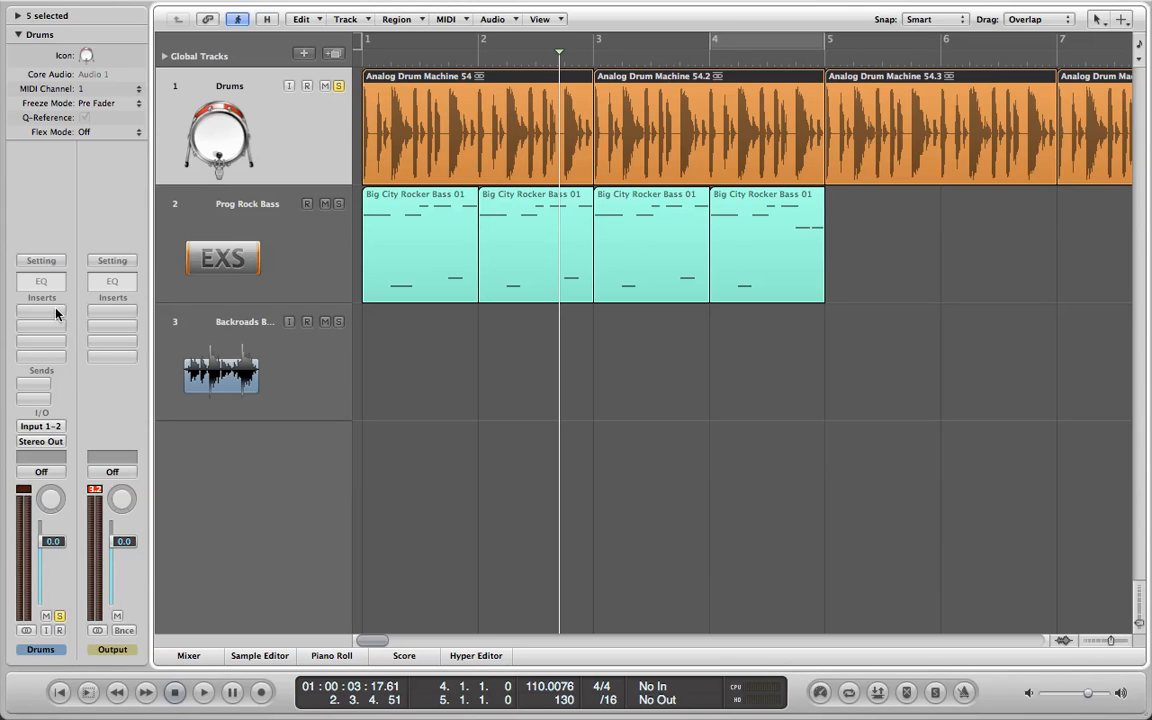
pyautogui.click(46, 313)
pyautogui.click(77, 222)
pyautogui.click(55, 313)
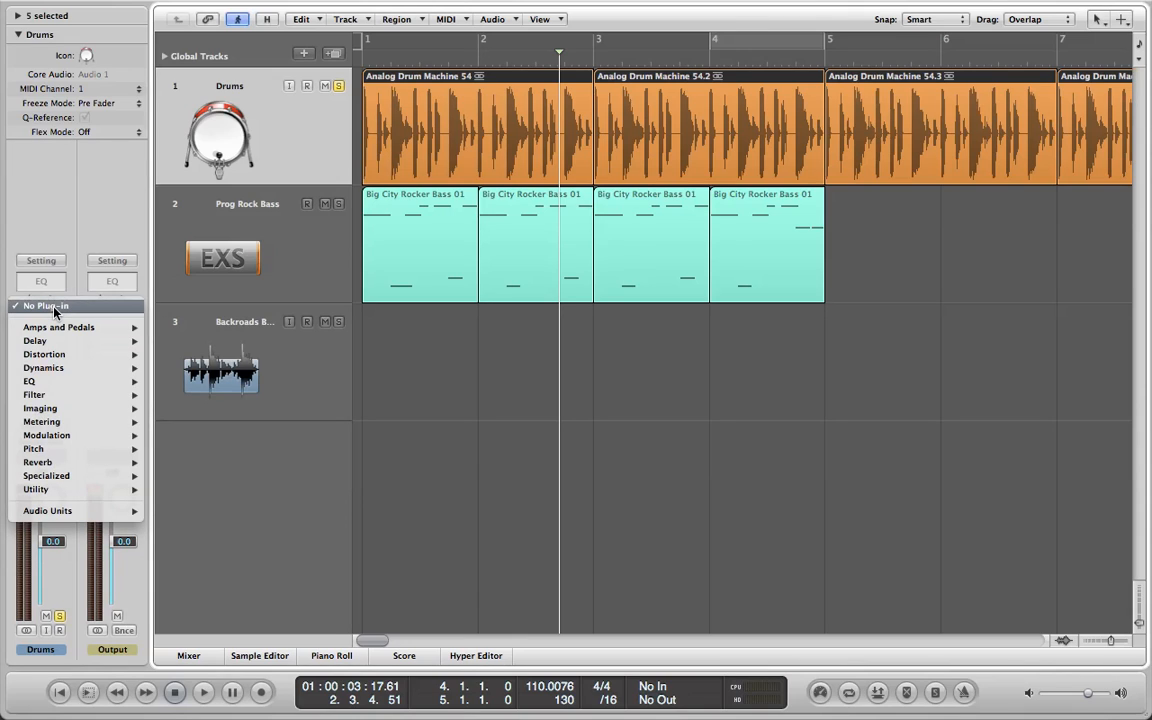
pyautogui.moveTo(64, 332)
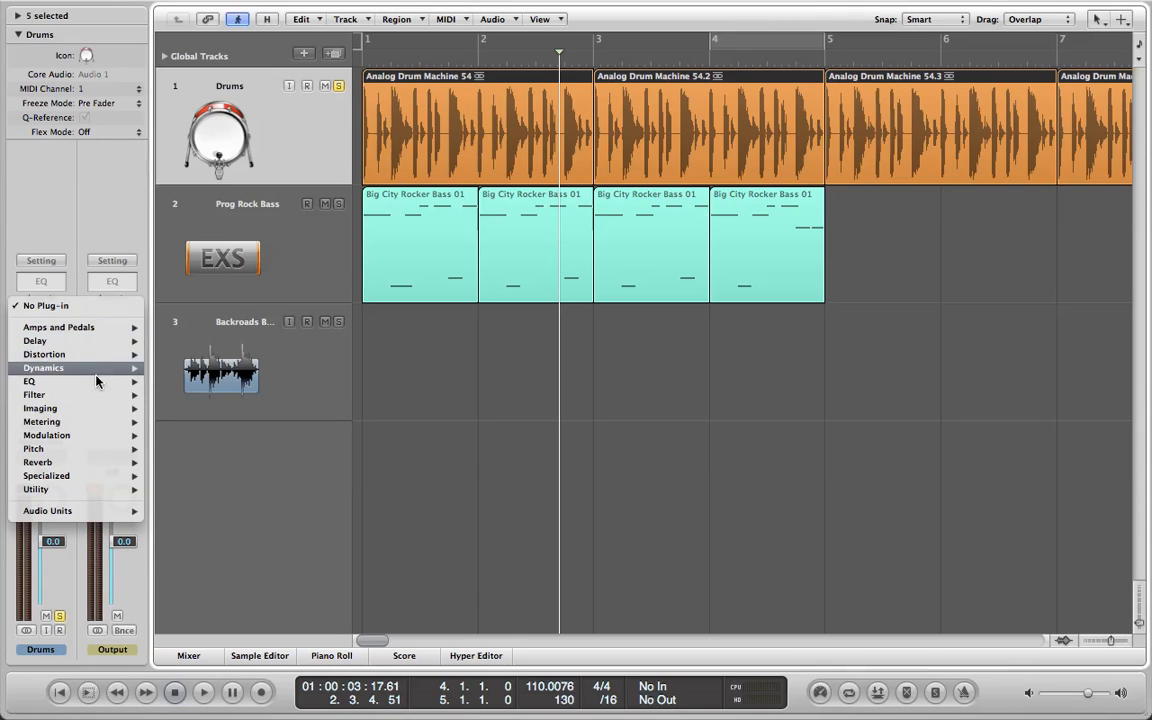
pyautogui.moveTo(120, 441)
pyautogui.moveTo(200, 462)
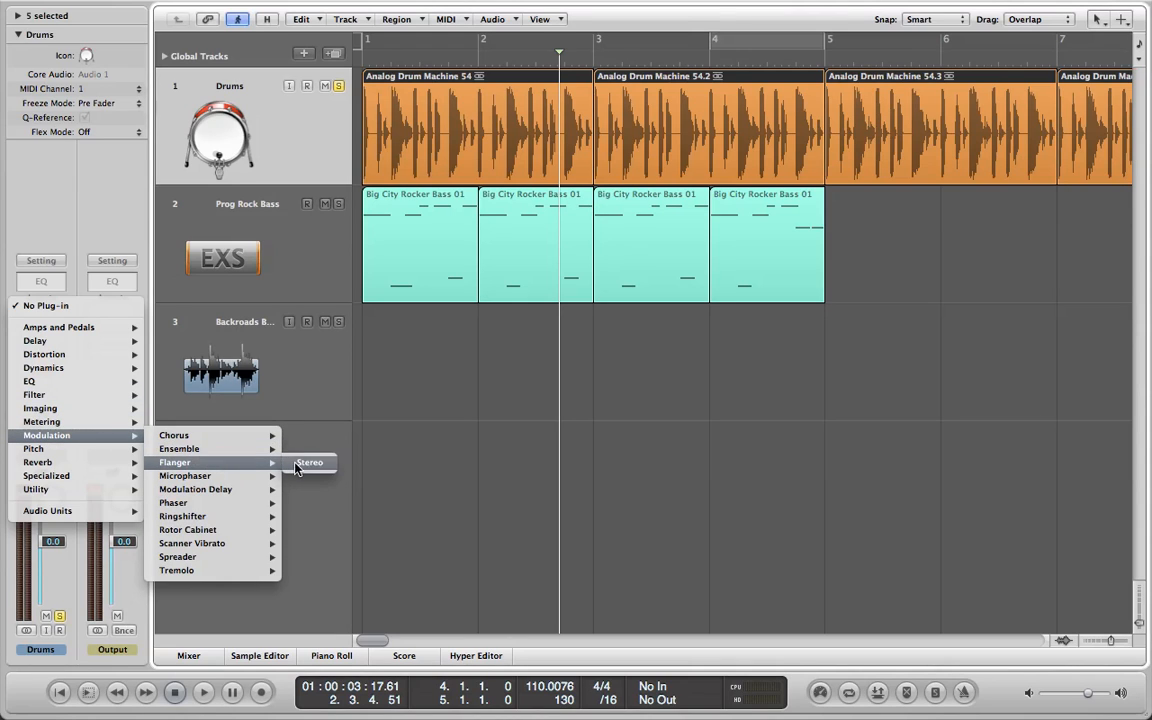
pyautogui.click(300, 463)
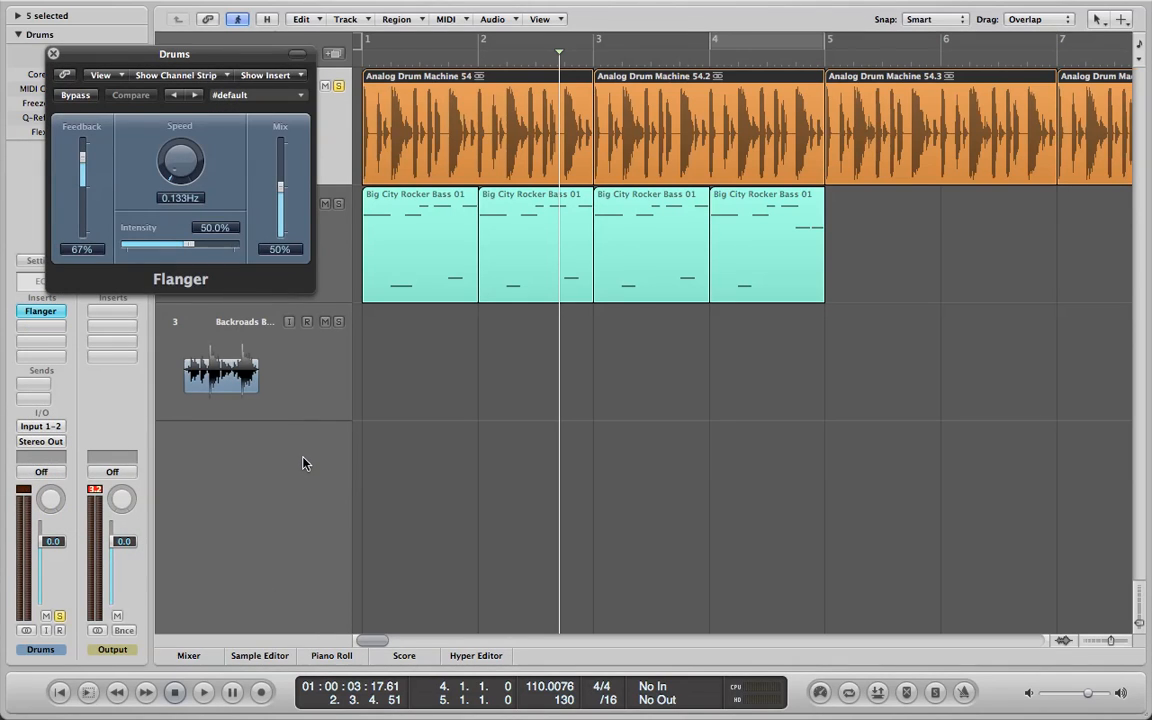
# Audition the Yellow Flanger preset on the soloed drums during playback, switch to Easy Flange and stop.
pyautogui.click(196, 97)
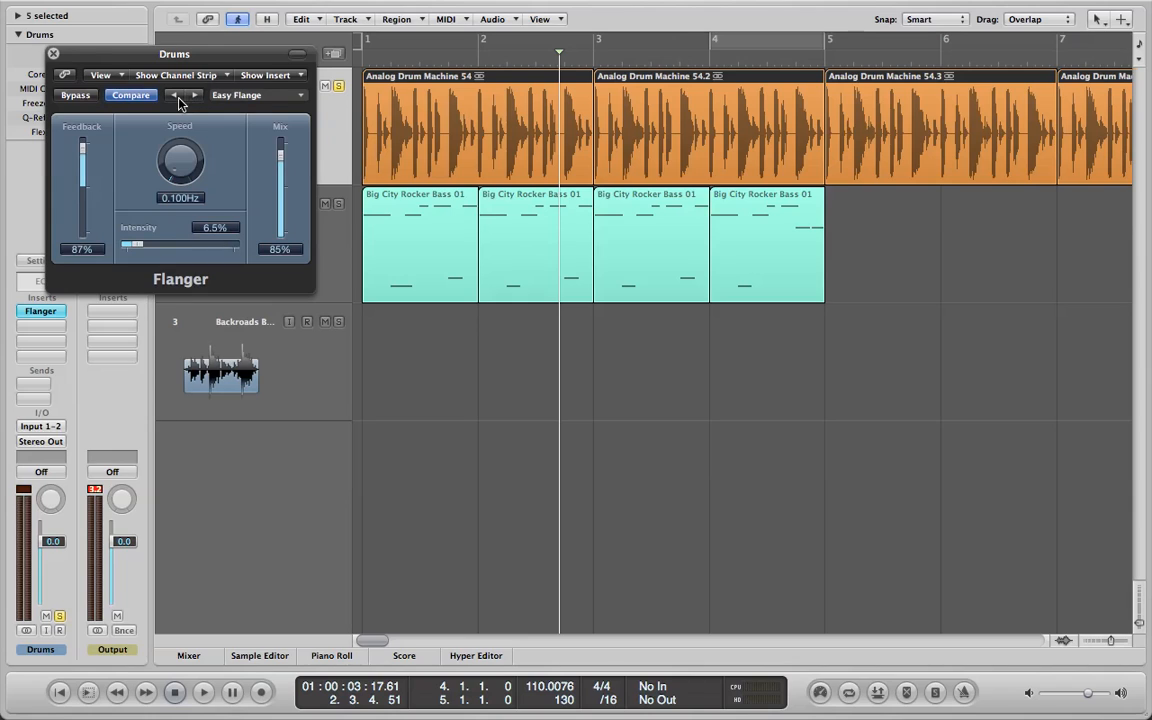
pyautogui.click(175, 97)
pyautogui.click(175, 692)
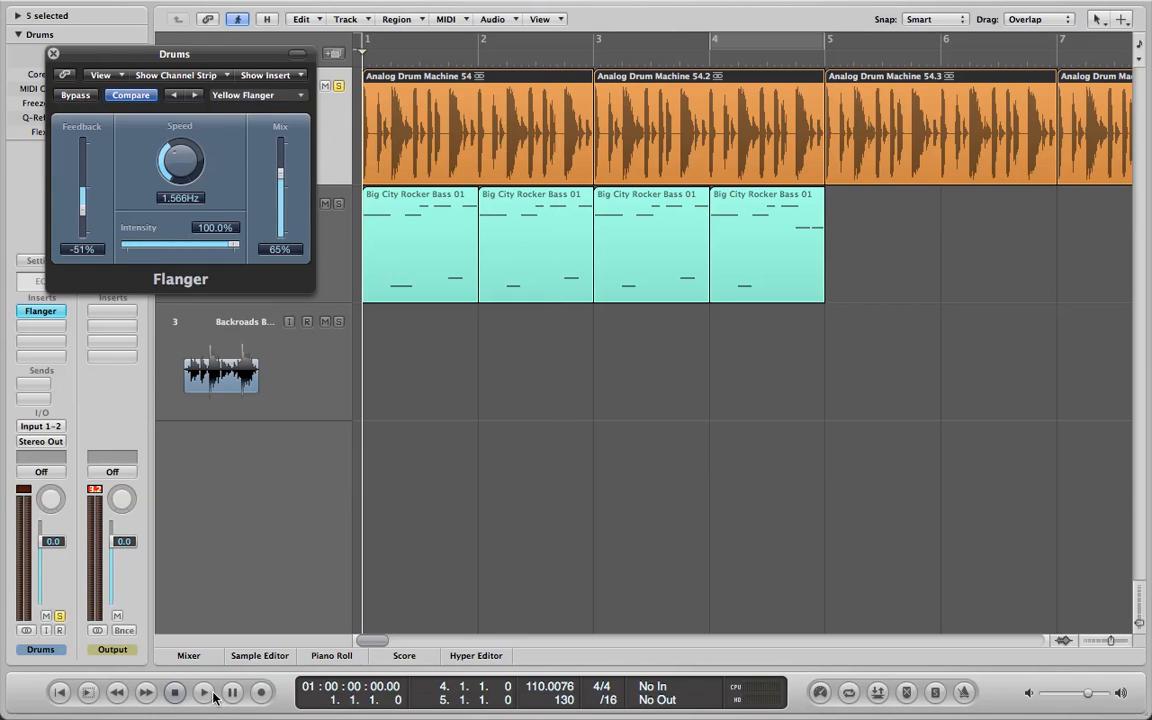
pyautogui.click(209, 696)
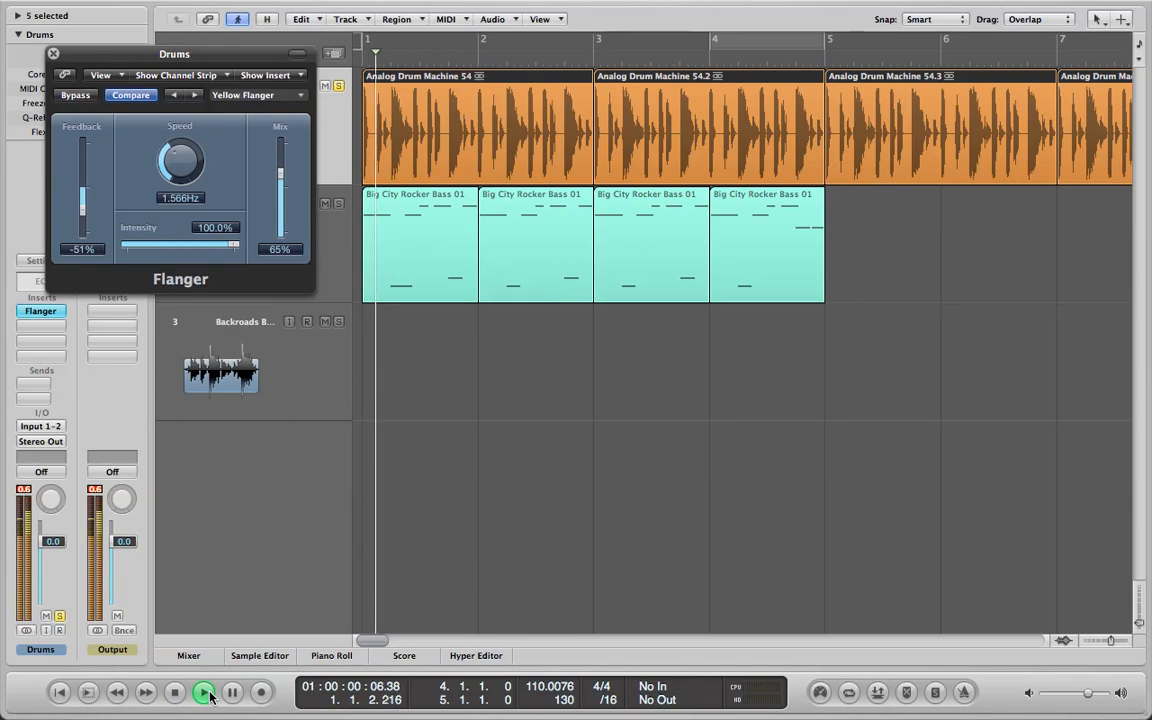
pyautogui.click(194, 99)
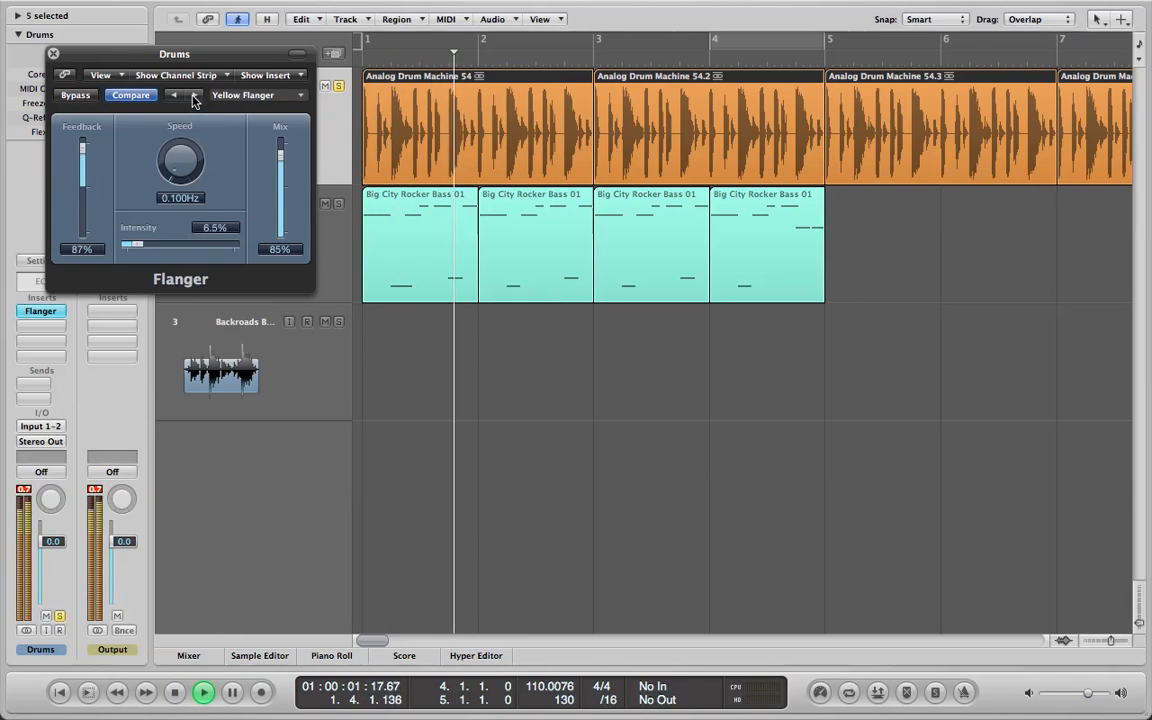
pyautogui.click(174, 696)
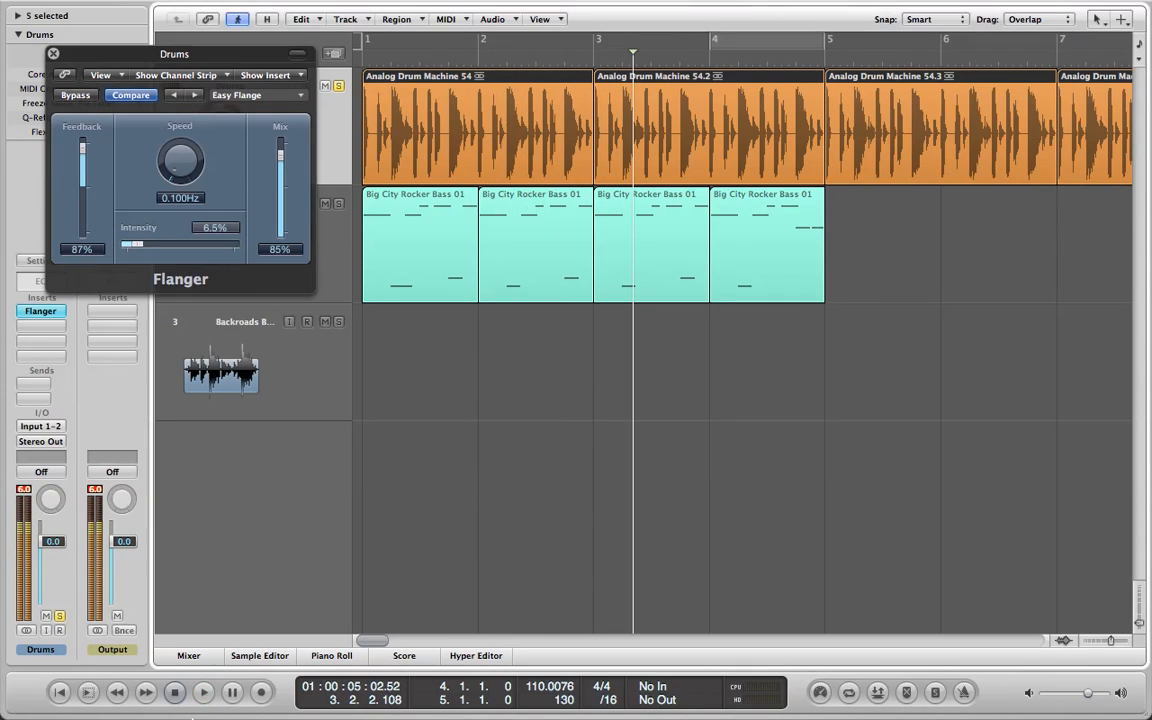
# Move the Flanger window aside, reopen it to switch its bypass on and off, and close it.
pyautogui.moveTo(151, 54); pyautogui.dragTo(752, 181)
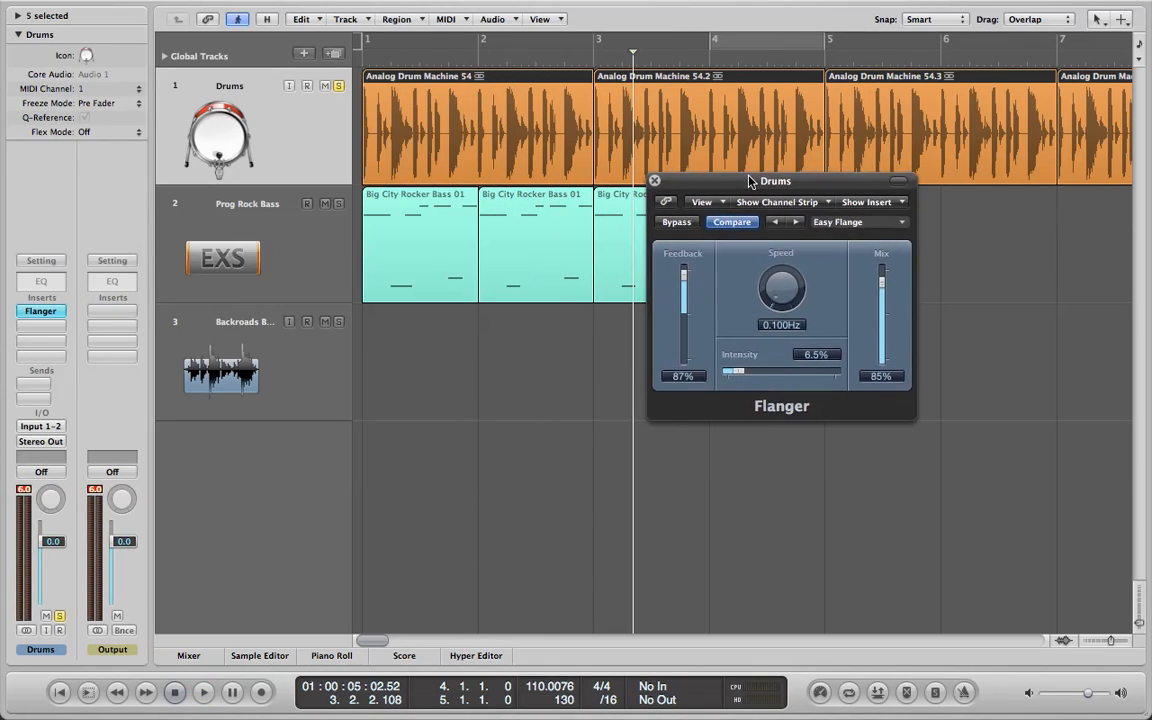
pyautogui.click(46, 313)
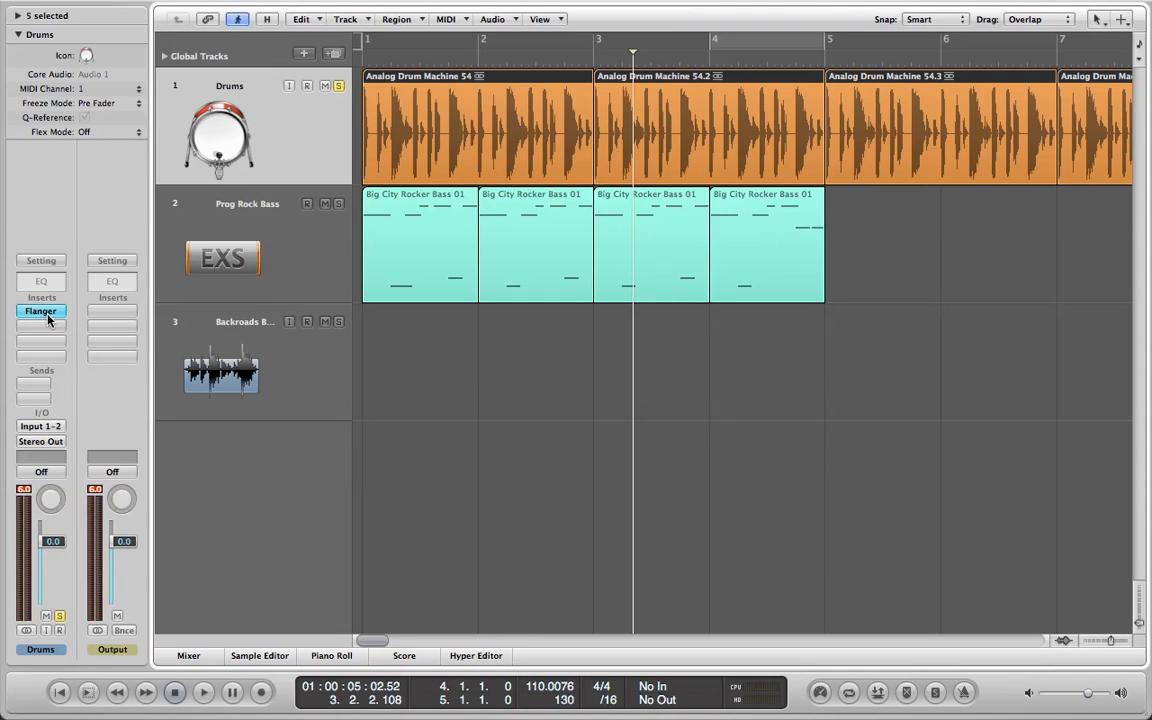
pyautogui.click(46, 313)
pyautogui.click(46, 313)
pyautogui.click(46, 313)
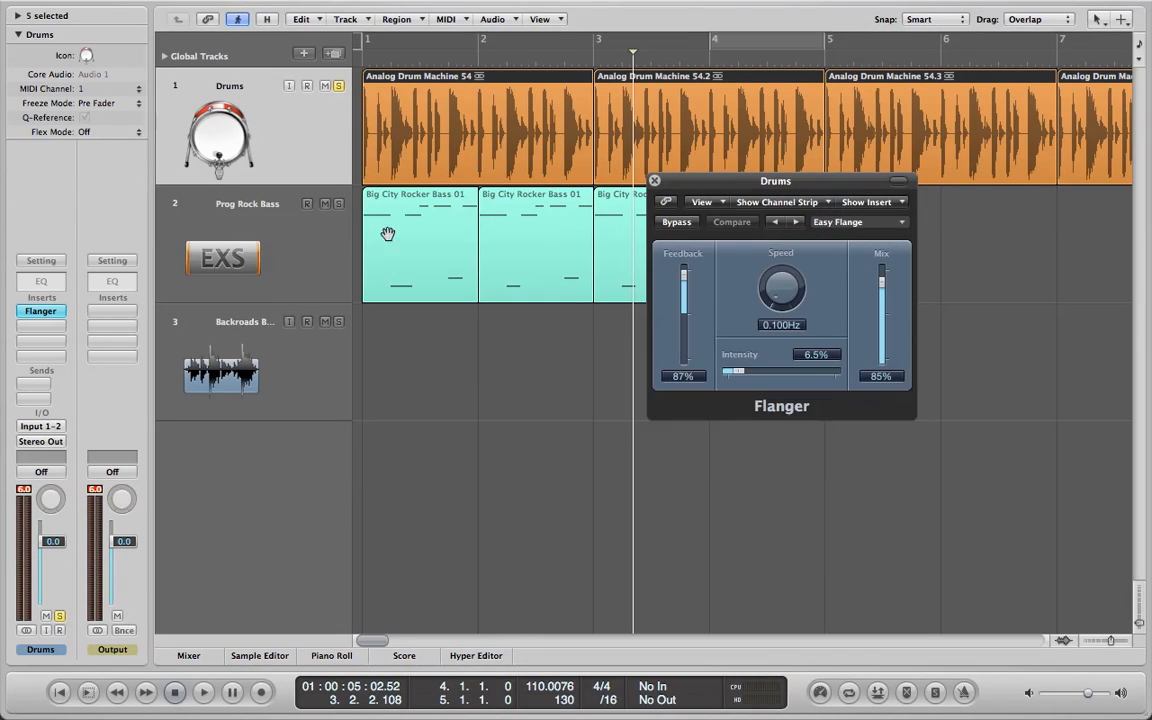
pyautogui.click(680, 224)
pyautogui.click(680, 224)
pyautogui.click(655, 181)
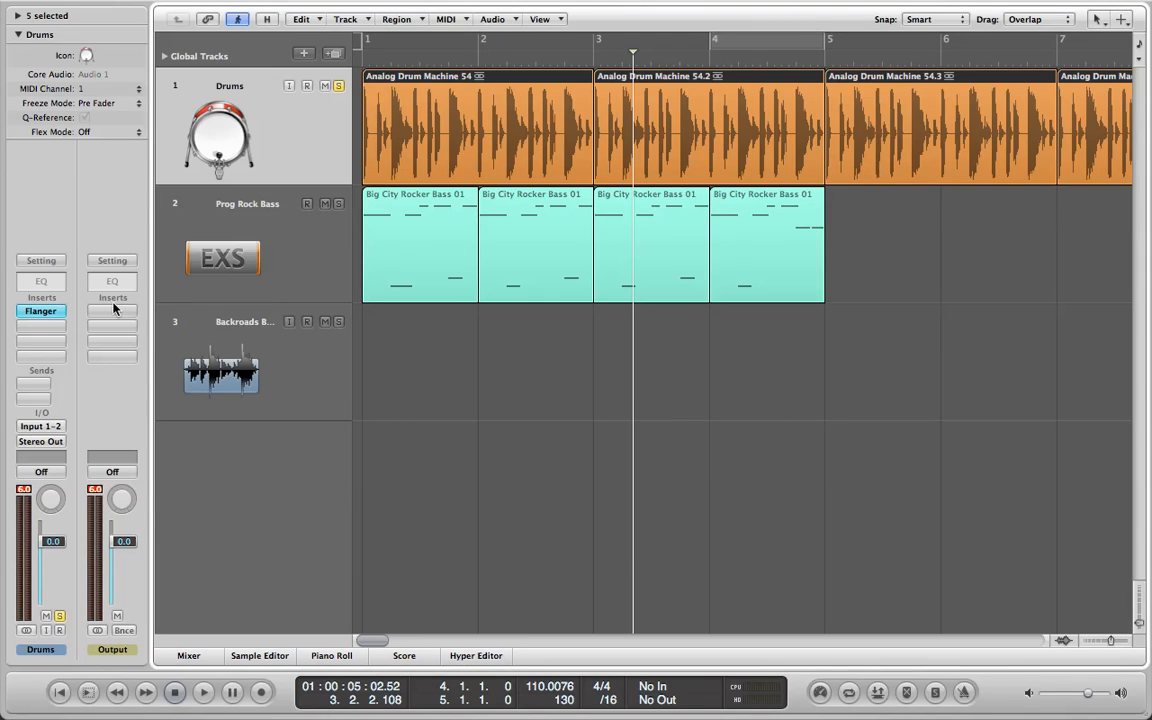
pyautogui.click(48, 326)
pyautogui.moveTo(60, 346)
pyautogui.click(90, 243)
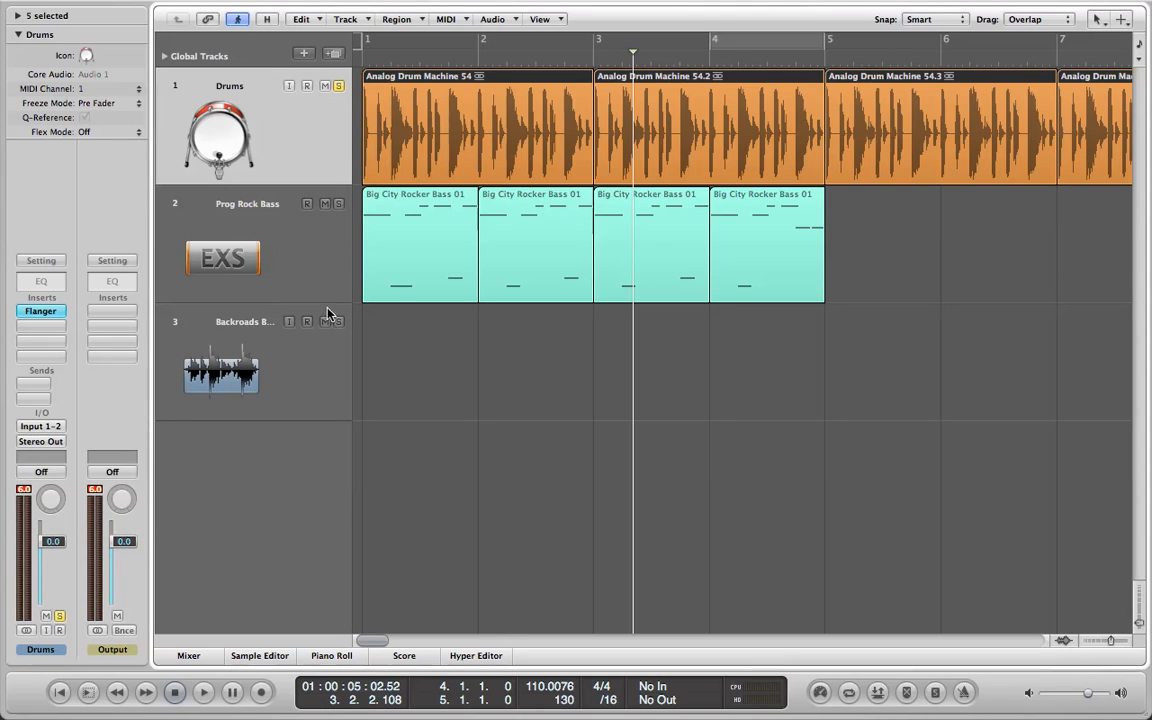
# Delete the Prog Rock Bass track together with its Big City Rocker Bass regions.
pyautogui.click(310, 360)
pyautogui.click(290, 262)
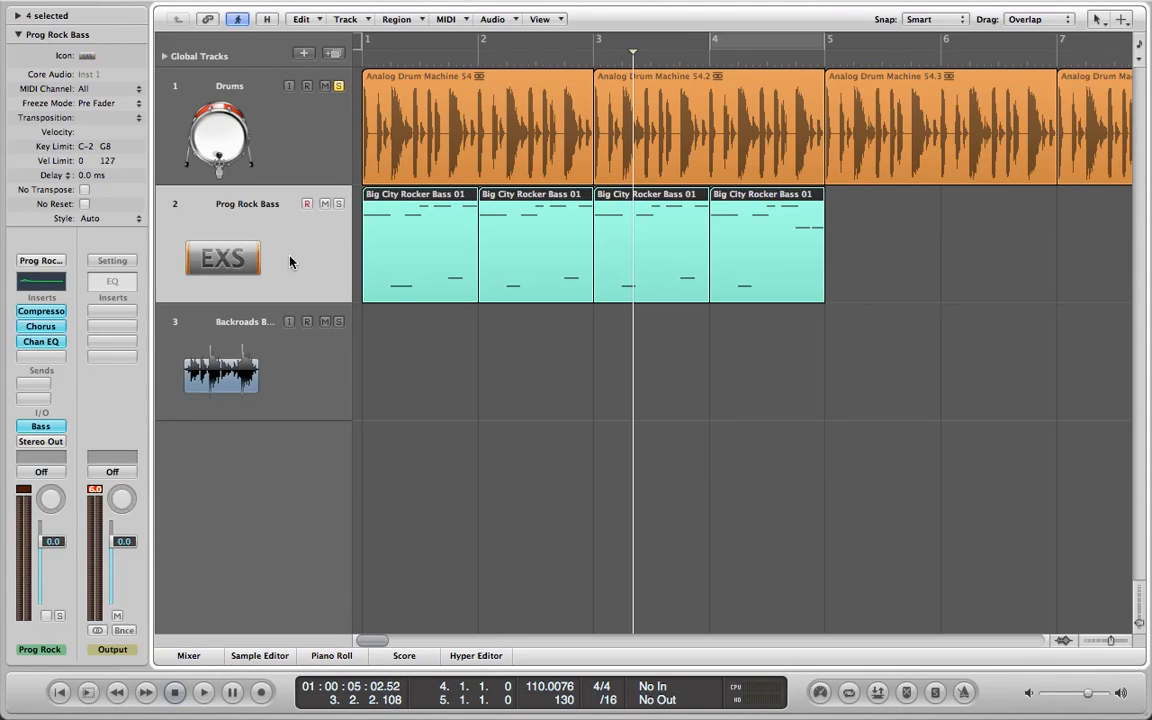
pyautogui.press('Delete')
pyautogui.press('super+BackSpace')
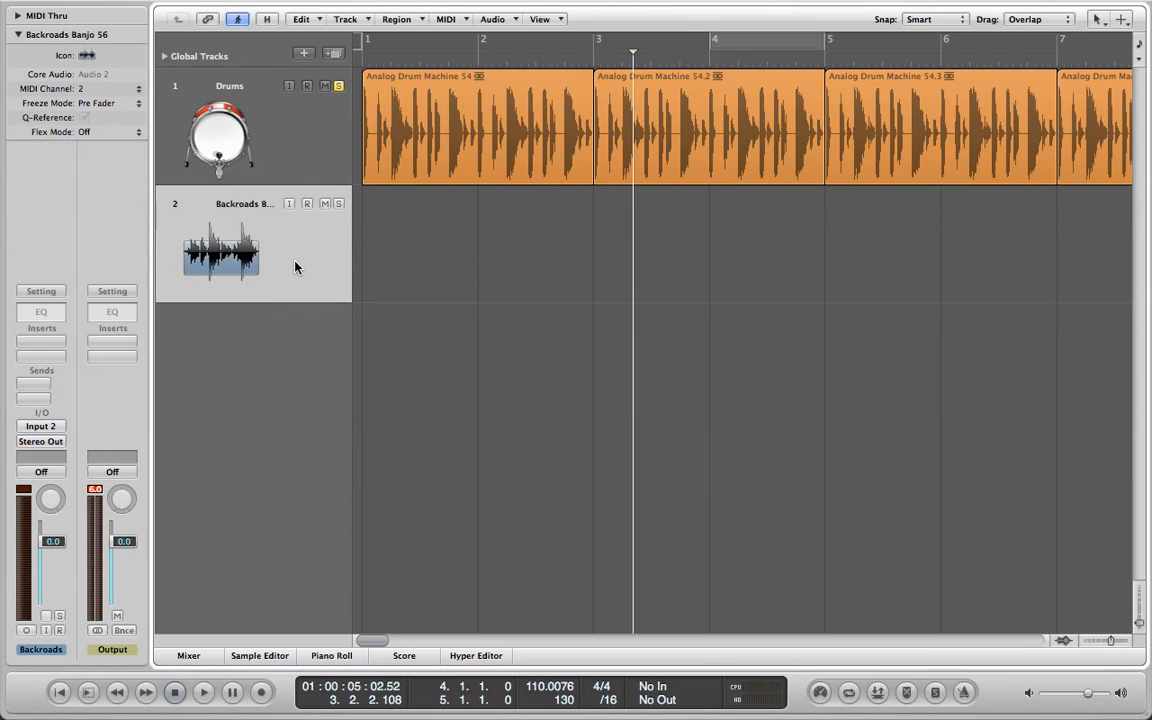
# Play the Drums track from the start, set its volume to -4.9 and its pan to +5, and stop.
pyautogui.click(245, 129)
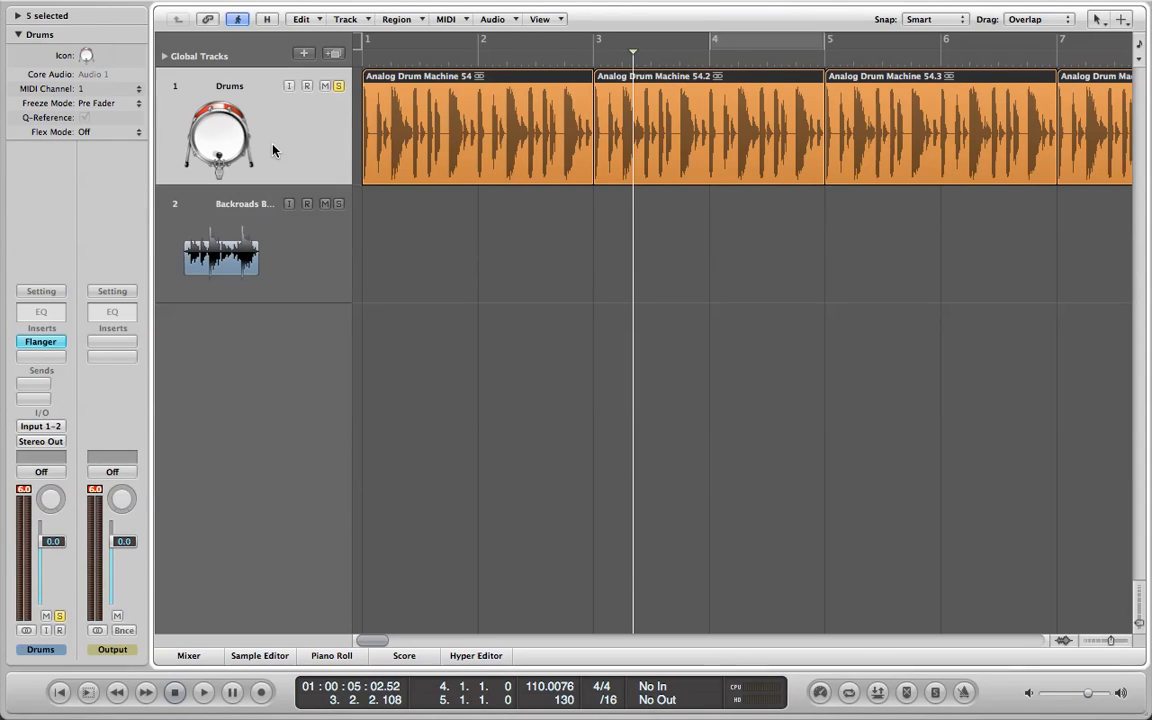
pyautogui.click(175, 692)
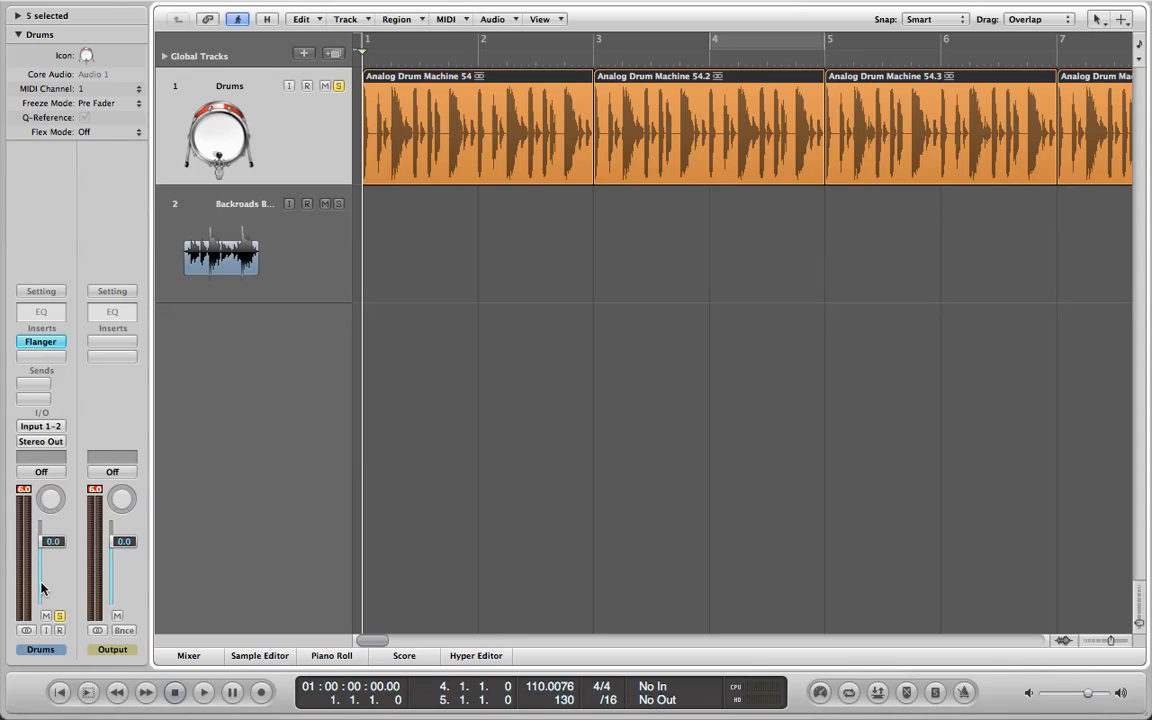
pyautogui.click(27, 631)
pyautogui.click(27, 631)
pyautogui.click(202, 694)
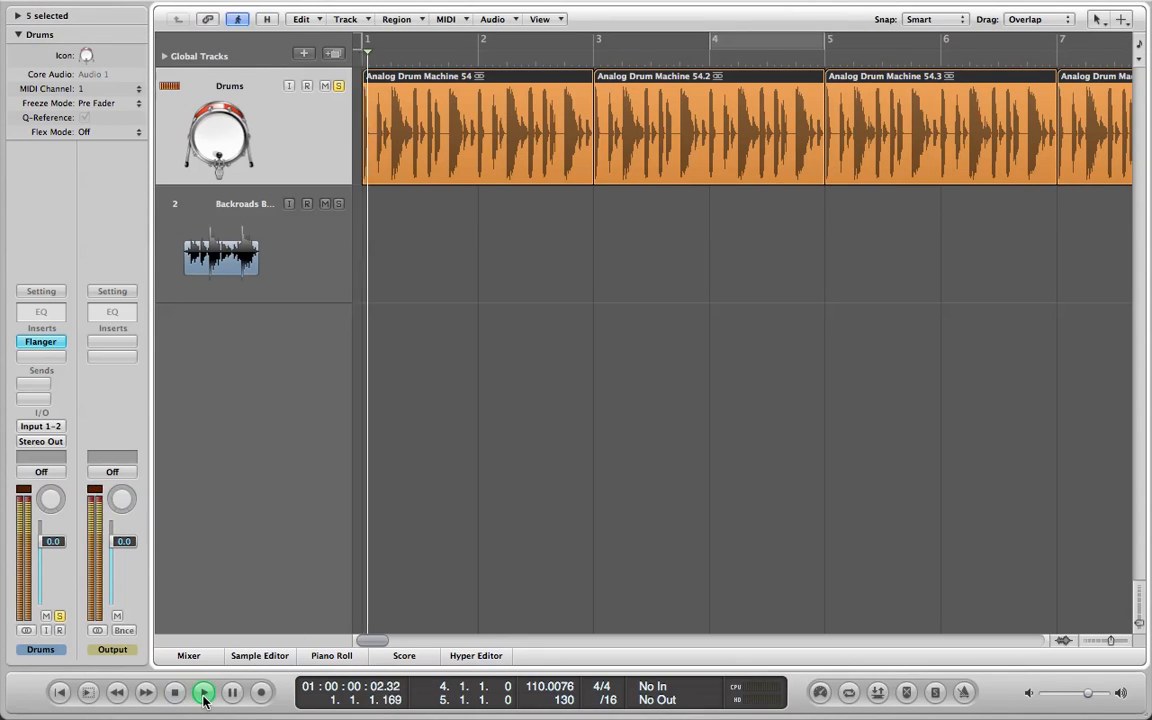
pyautogui.moveTo(55, 541)
pyautogui.mouseDown()
pyautogui.moveTo(55, 577)
pyautogui.moveTo(55, 557)
pyautogui.mouseUp()
pyautogui.moveTo(51, 499)
pyautogui.mouseDown()
pyautogui.moveTo(51, 465)
pyautogui.moveTo(51, 494)
pyautogui.mouseUp()
pyautogui.click(172, 692)
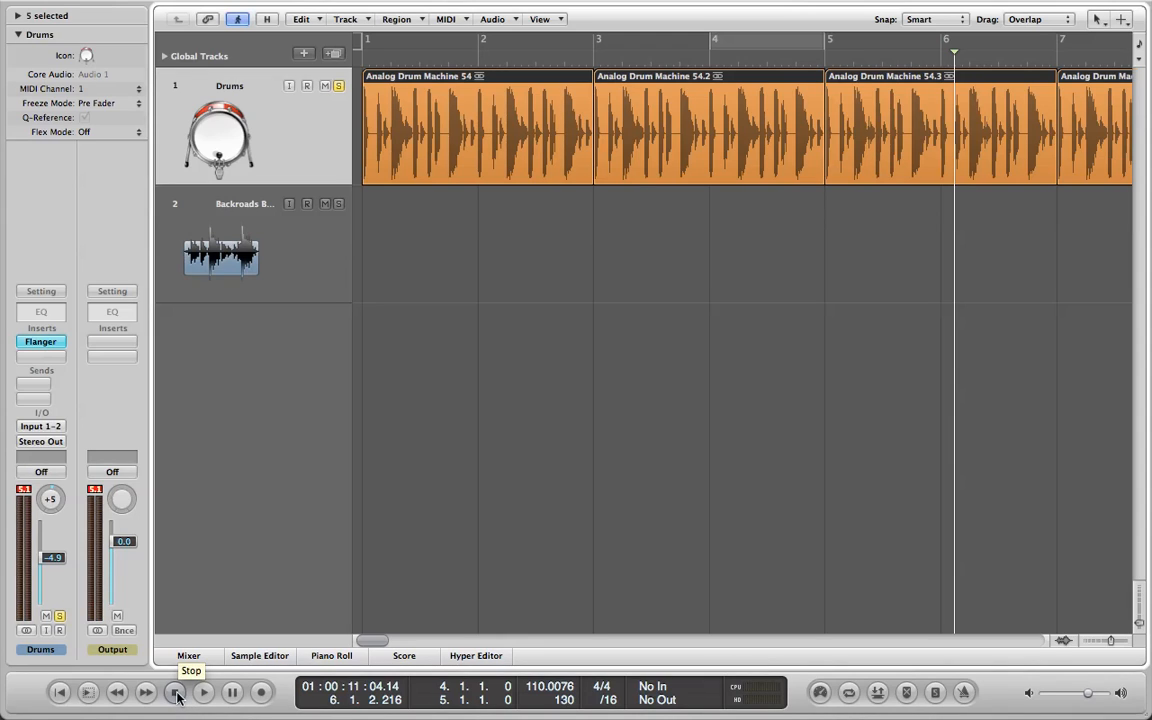
# Delete the empty Backroads Banjo 56 track.
pyautogui.click(309, 226)
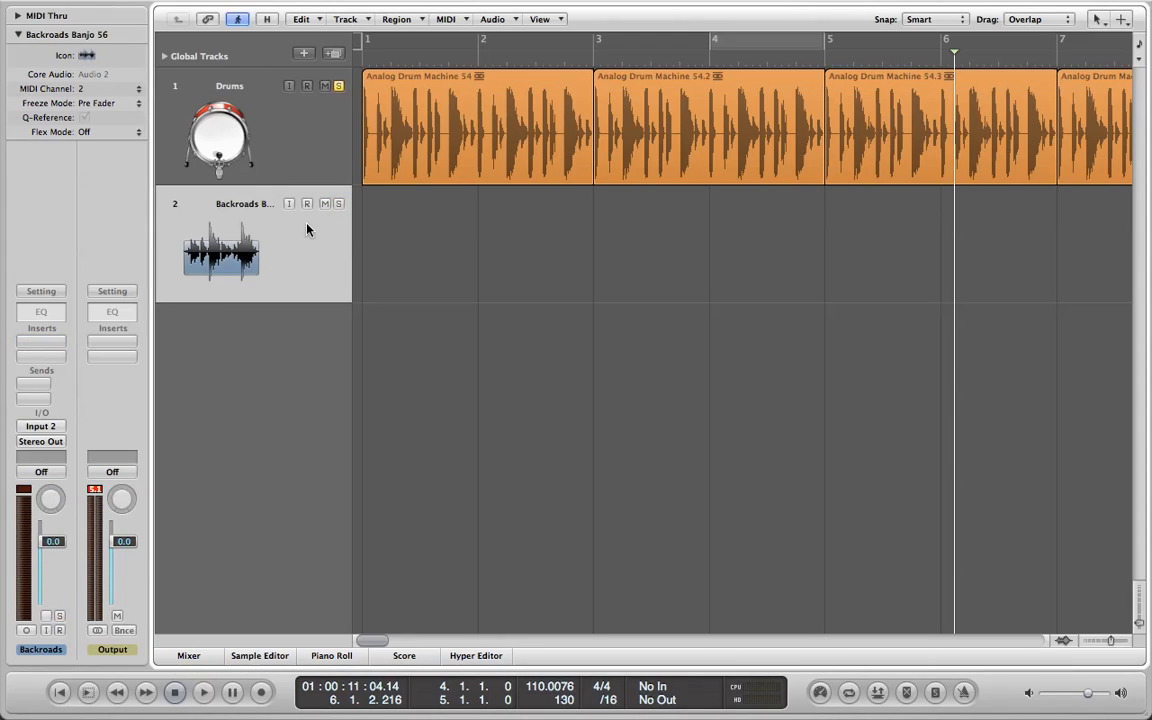
pyautogui.press('super+BackSpace')
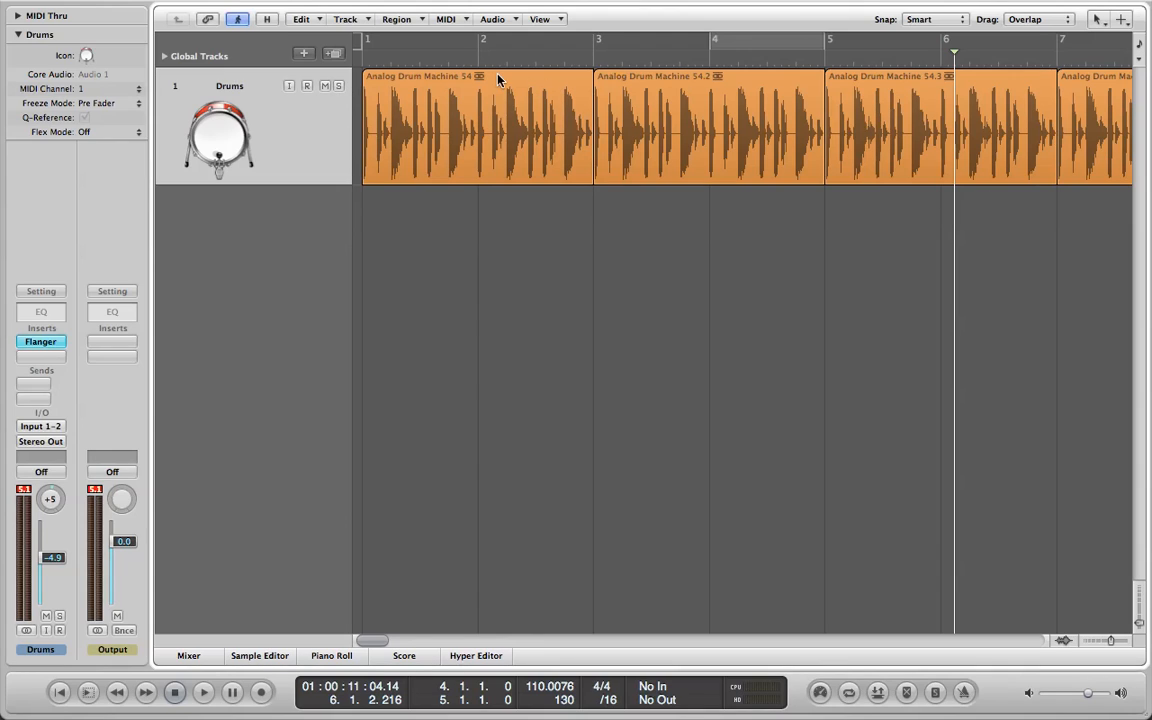
# Create four new software instrument tracks routed to Output 1-2 with the Library opened.
pyautogui.click(306, 54)
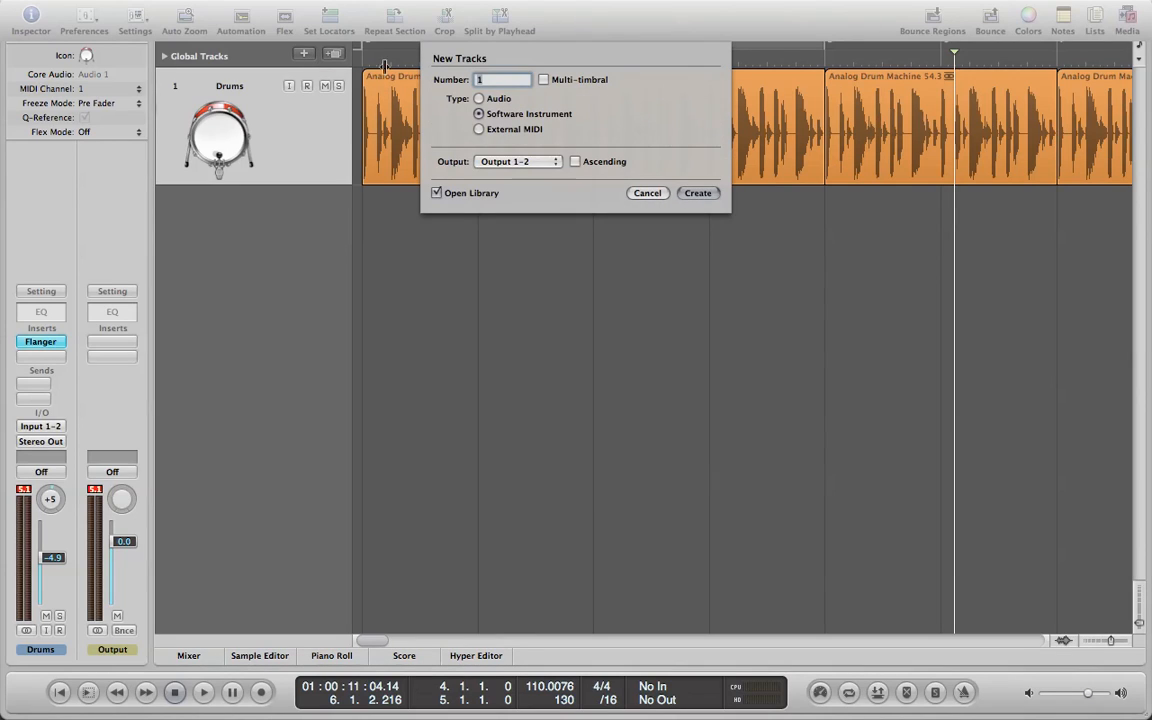
pyautogui.click(479, 98)
pyautogui.click(479, 114)
pyautogui.write('4')
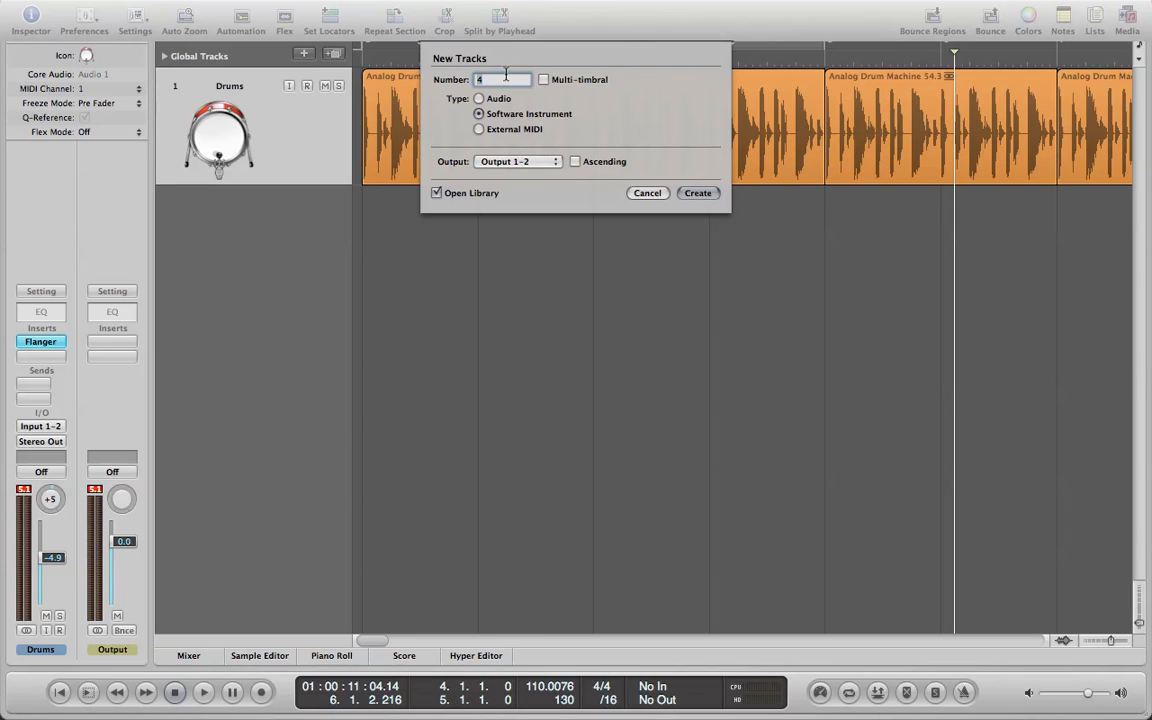
pyautogui.press('Return')
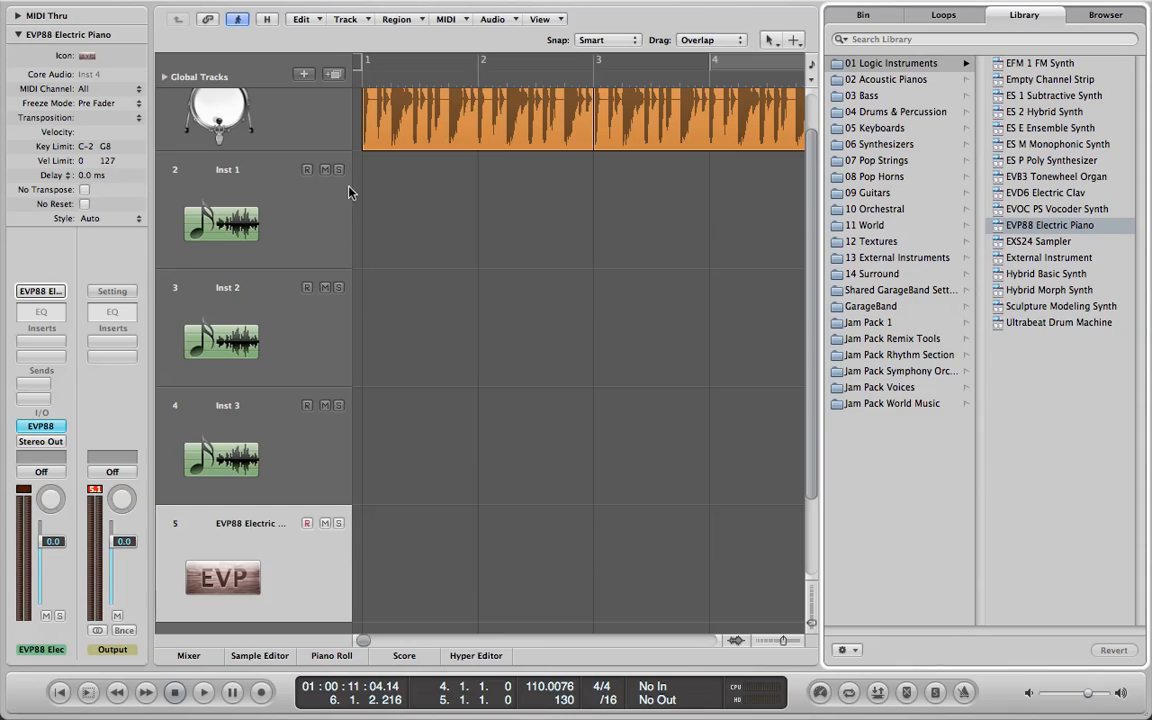
# Load the Analog Swell synth pad onto the Inst 1 track and collapse its track parameters.
pyautogui.click(274, 189)
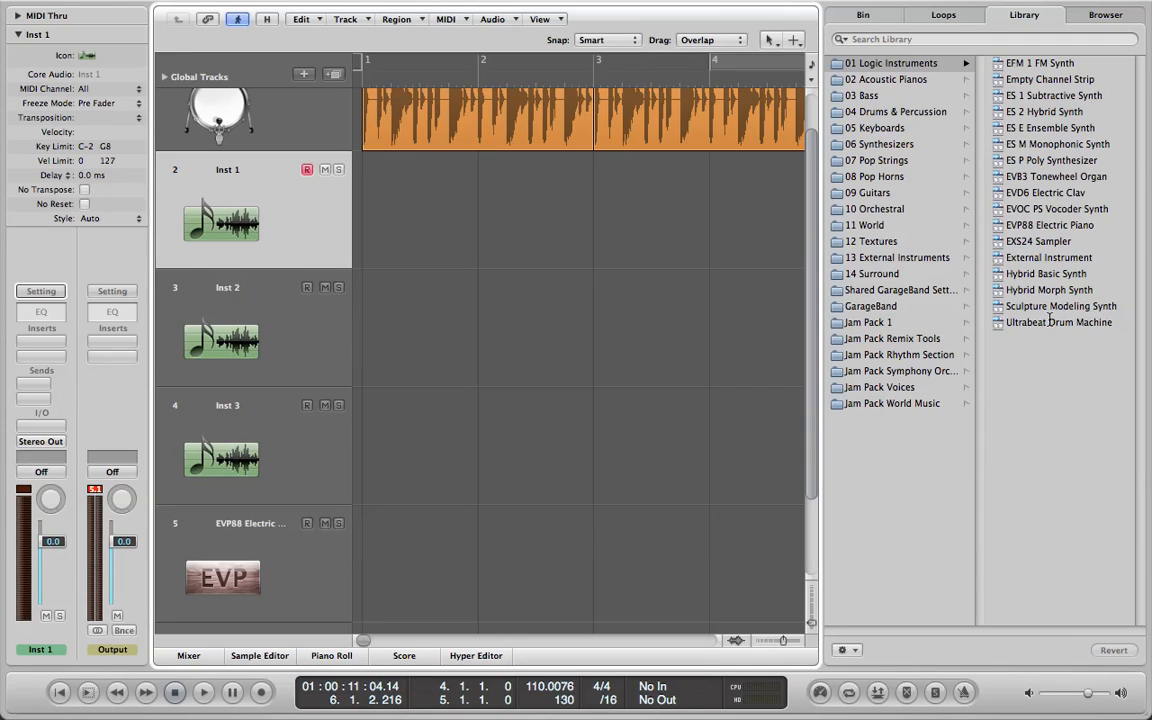
pyautogui.click(920, 79)
pyautogui.click(917, 144)
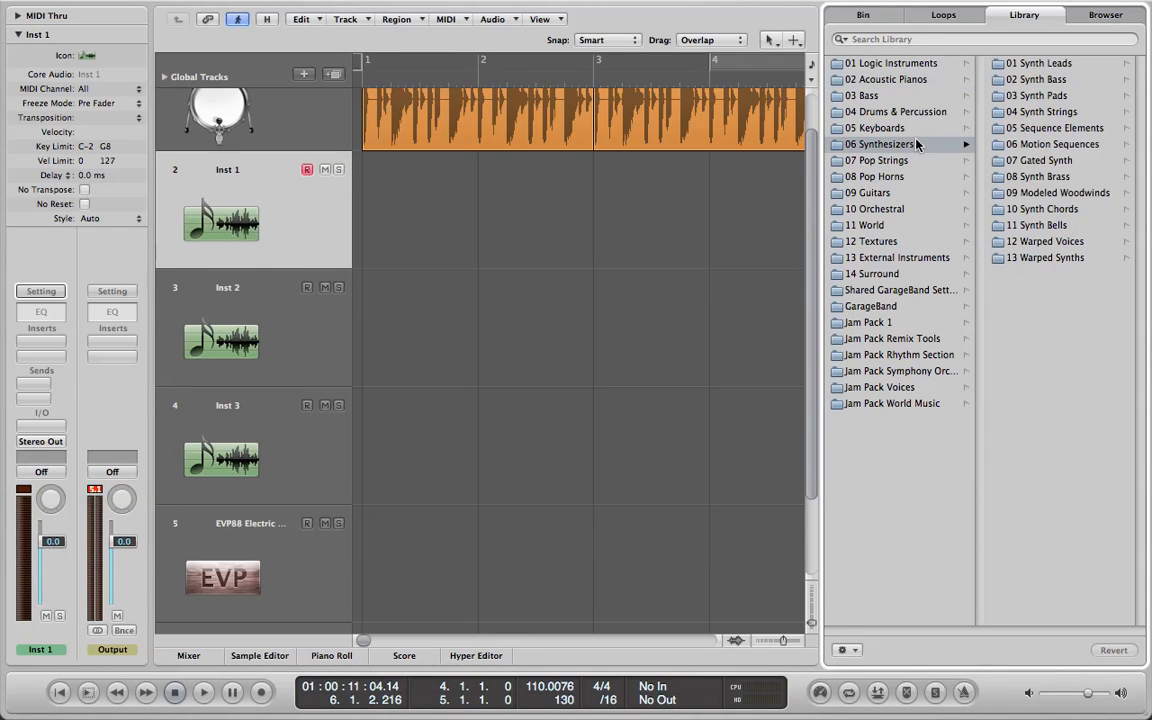
pyautogui.click(1043, 94)
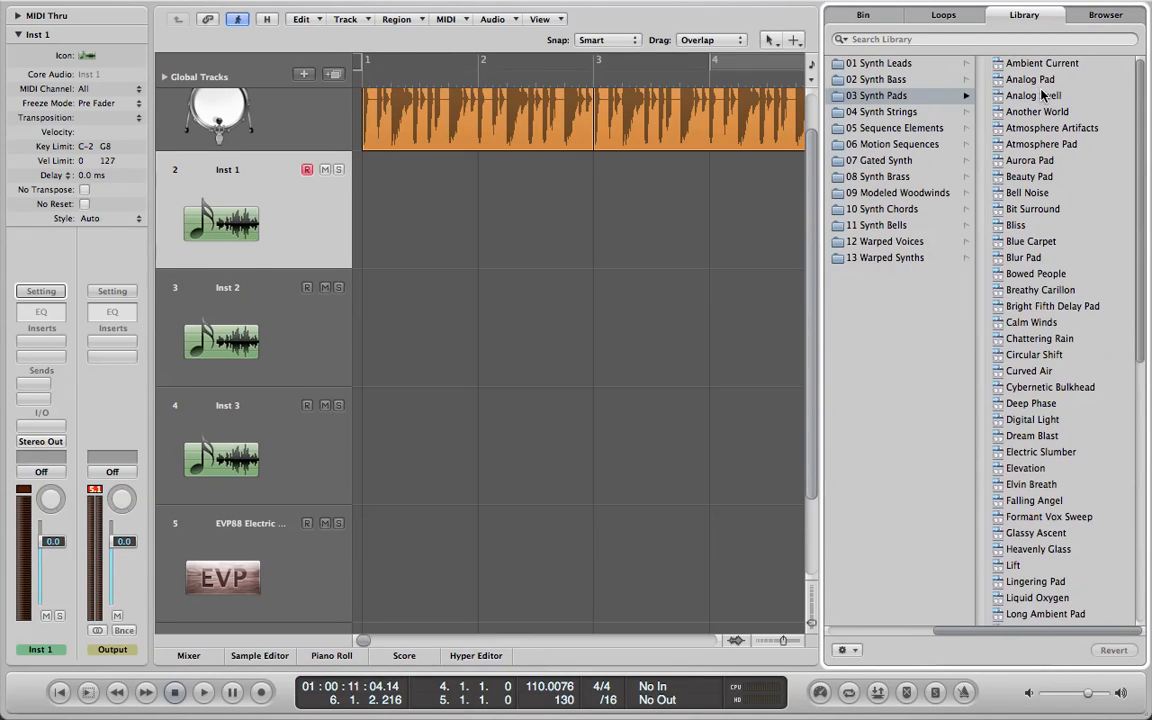
pyautogui.click(1040, 95)
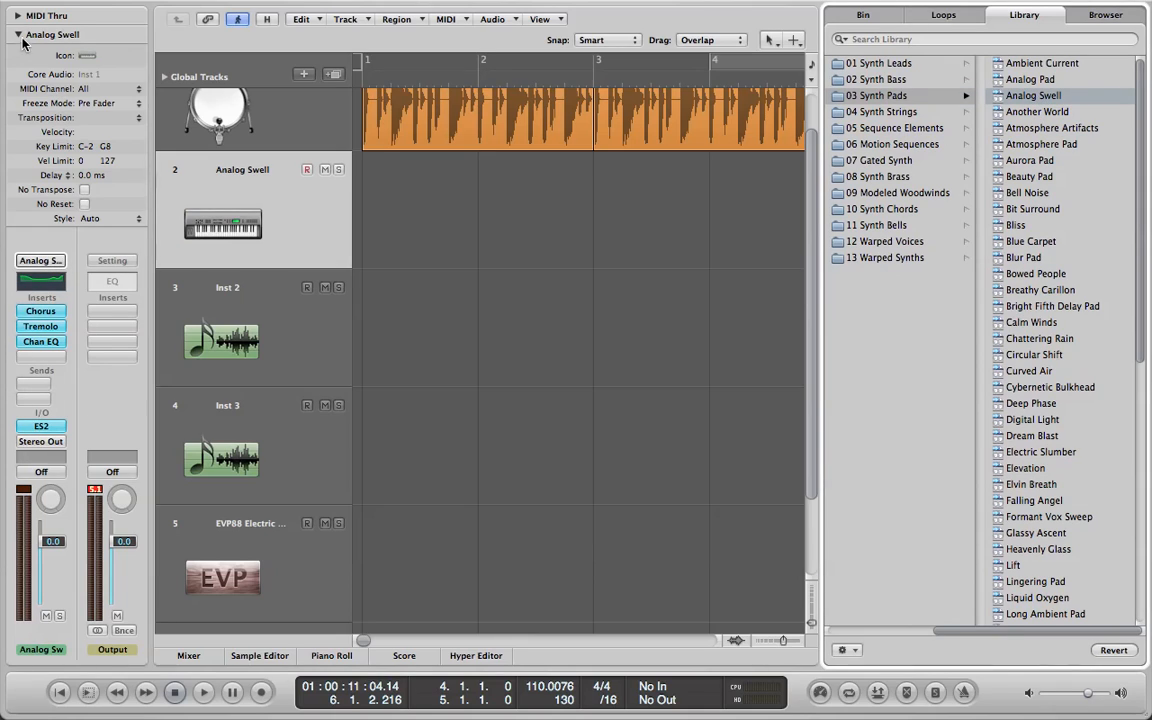
pyautogui.click(17, 34)
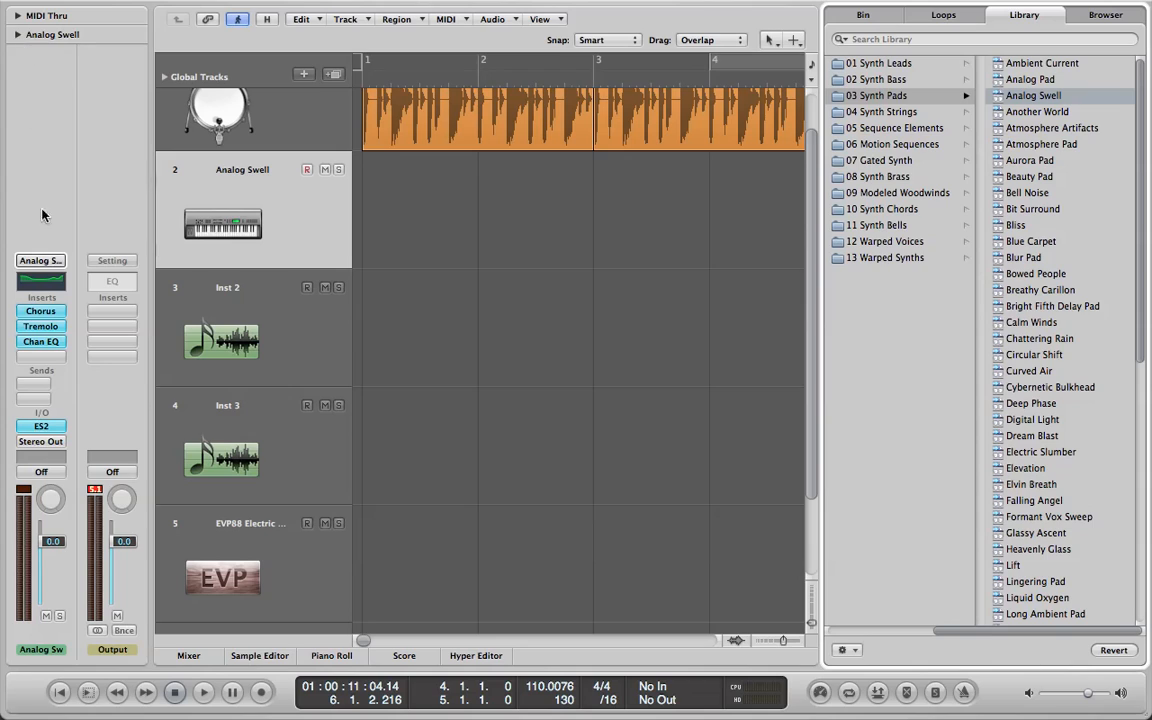
# Open the ES2 synthesizer window of the Analog Swell track to view its controls and close it.
pyautogui.click(281, 224)
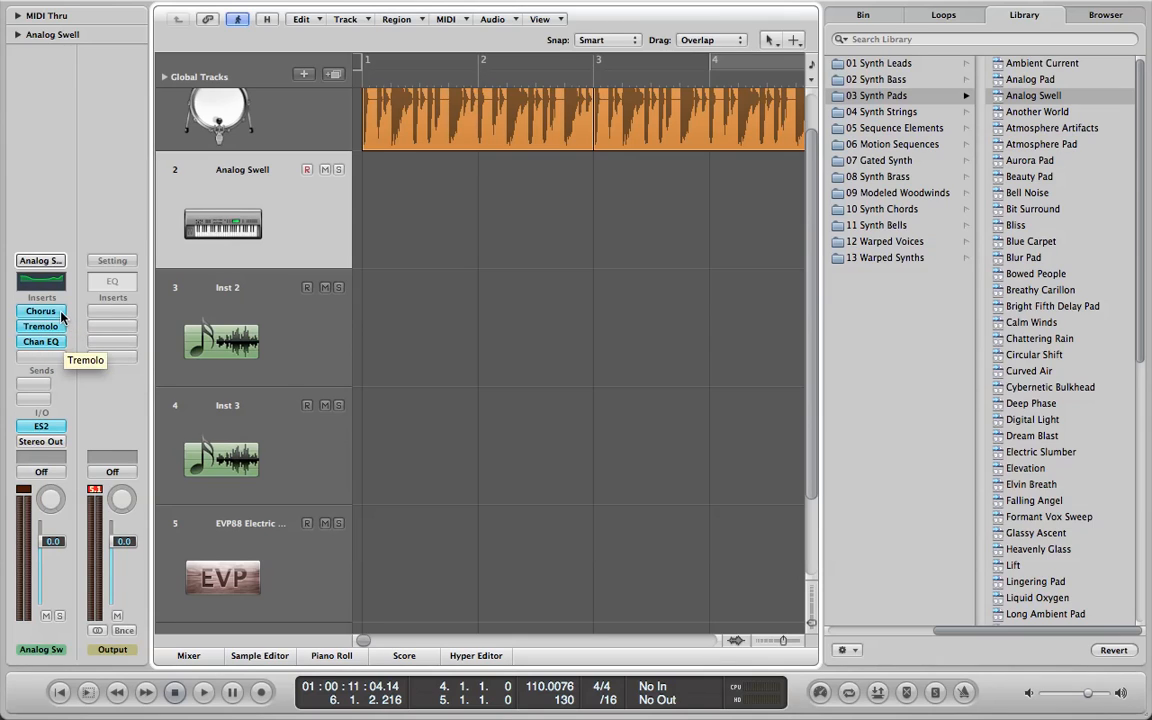
pyautogui.click(41, 426)
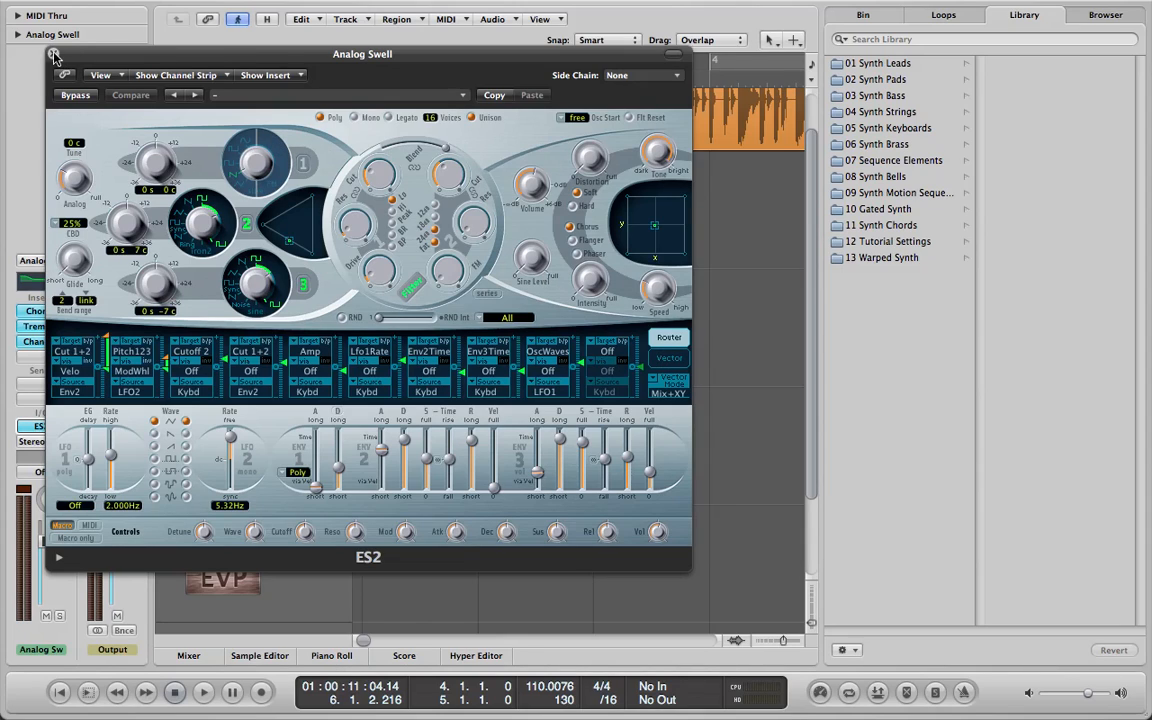
pyautogui.click(54, 54)
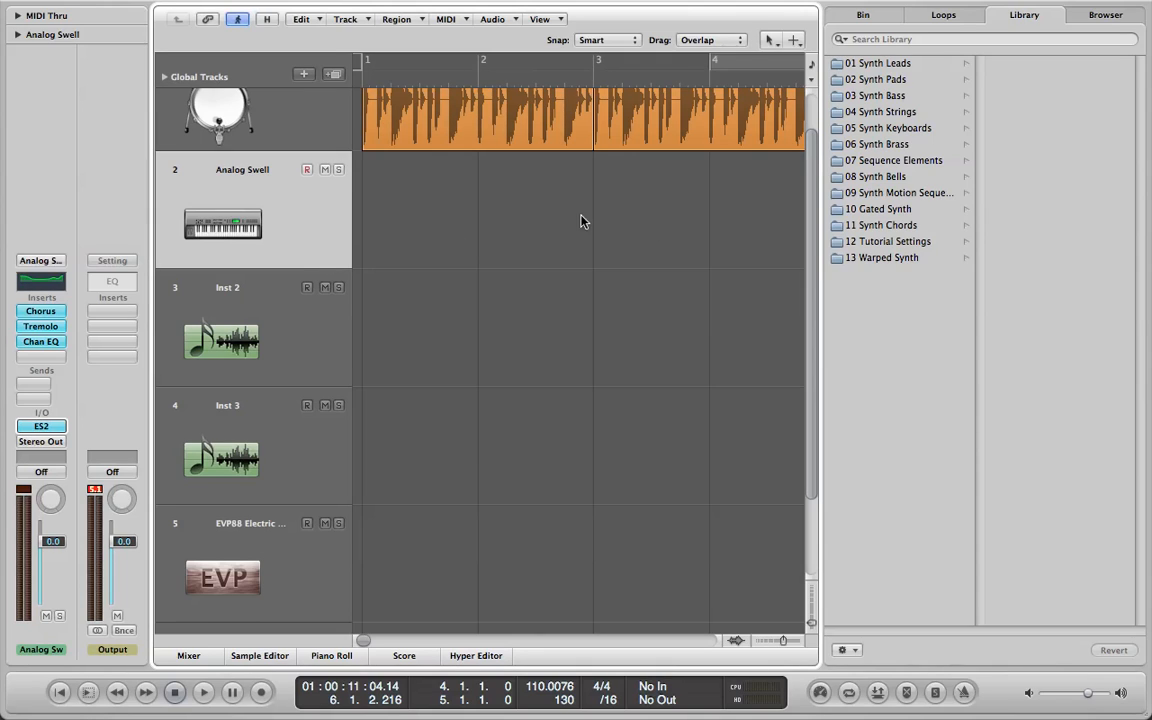
# Delete the Drums track.
pyautogui.click(320, 121)
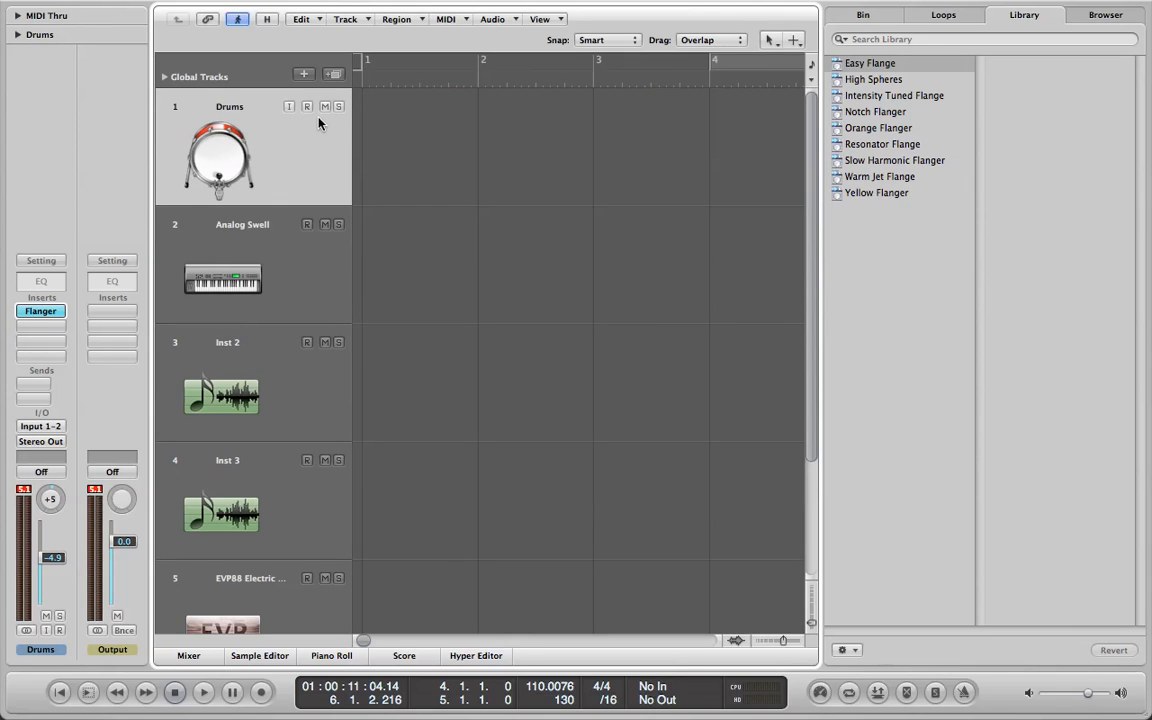
pyautogui.press('super+BackSpace')
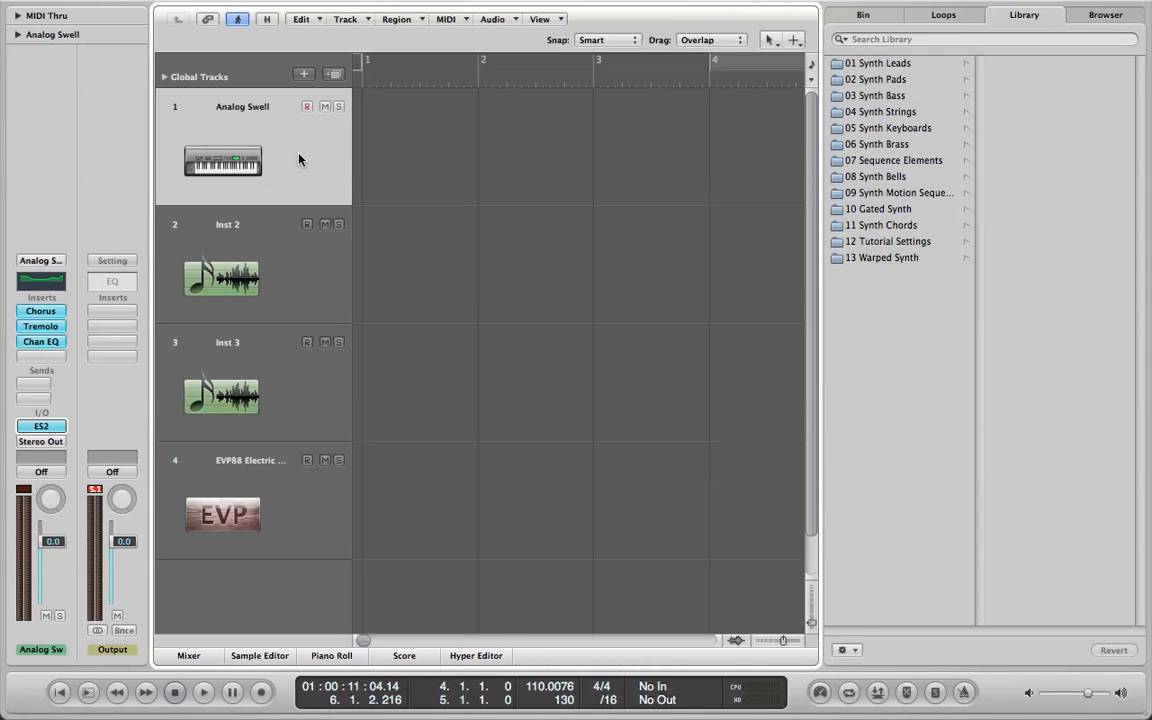
# Bring up the on-screen musical typing keyboard and play C, E minor 7, F and C chords with the Analog Swell sound.
pyautogui.press('capslock')
pyautogui.moveTo(264, 410); pyautogui.dragTo(730, 427)
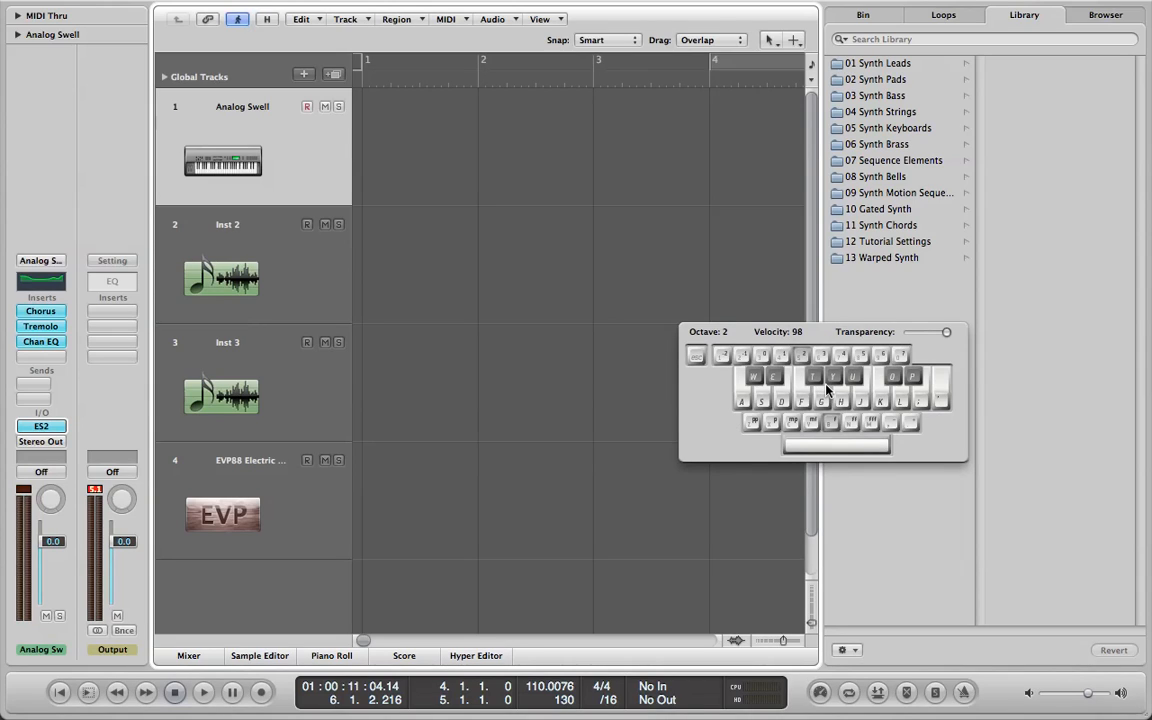
pyautogui.press('a')
pyautogui.press('d')
pyautogui.press('g')
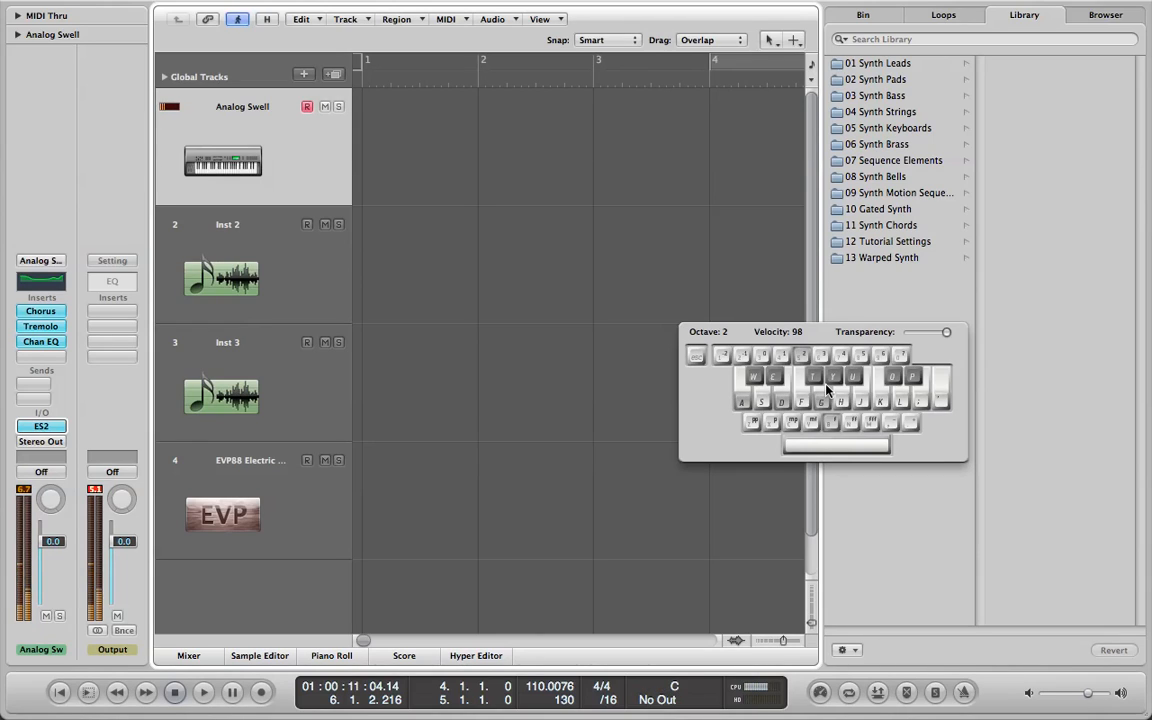
pyautogui.press('j')
pyautogui.press('l')
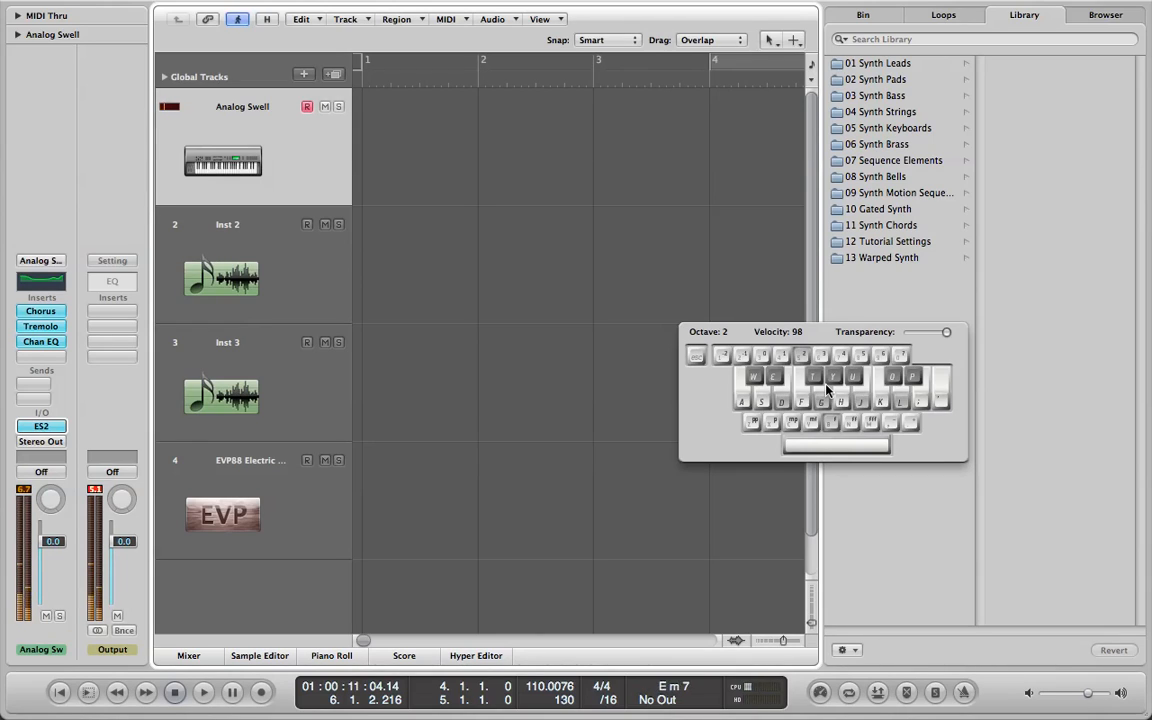
pyautogui.press('f')
pyautogui.press('h')
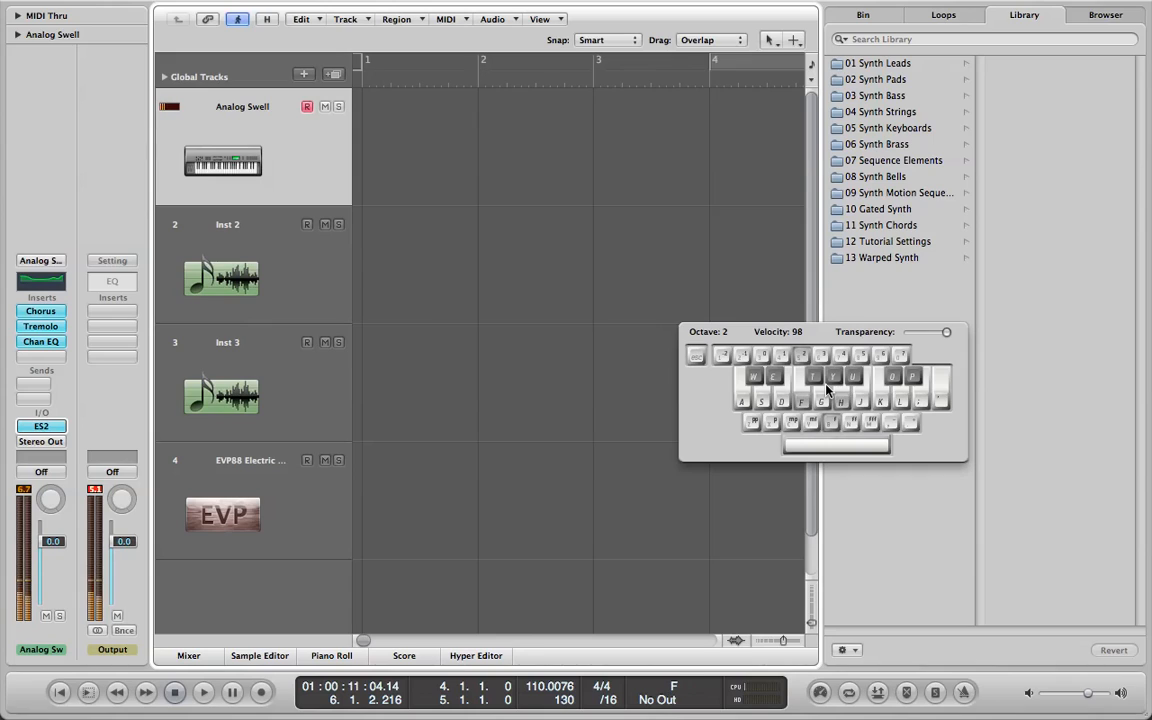
pyautogui.press('d')
pyautogui.press('g')
pyautogui.press('a')
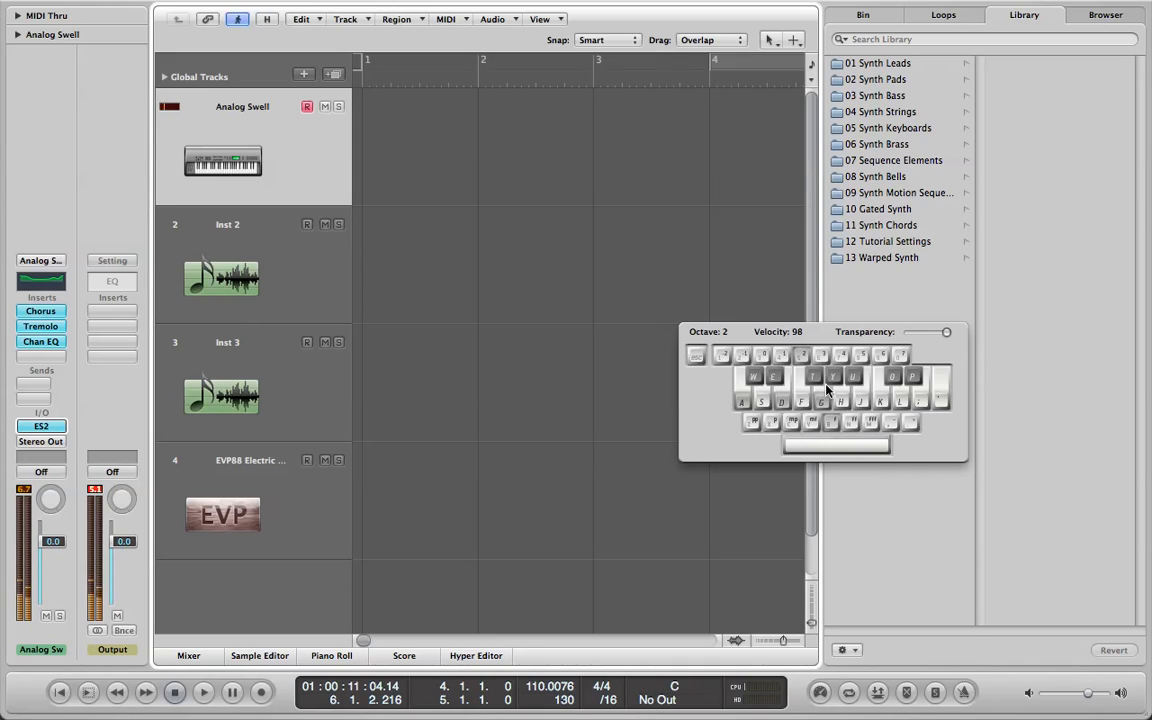
# Play stepwise scale runs up and down the white notes with the Analog Swell sound.
pyautogui.press('j')
pyautogui.press('k')
pyautogui.press('l')
pyautogui.press(';')
pyautogui.press('k')
pyautogui.press('j')
pyautogui.press('h')
pyautogui.press('g')
pyautogui.press('f')
pyautogui.press('d')
pyautogui.press('s')
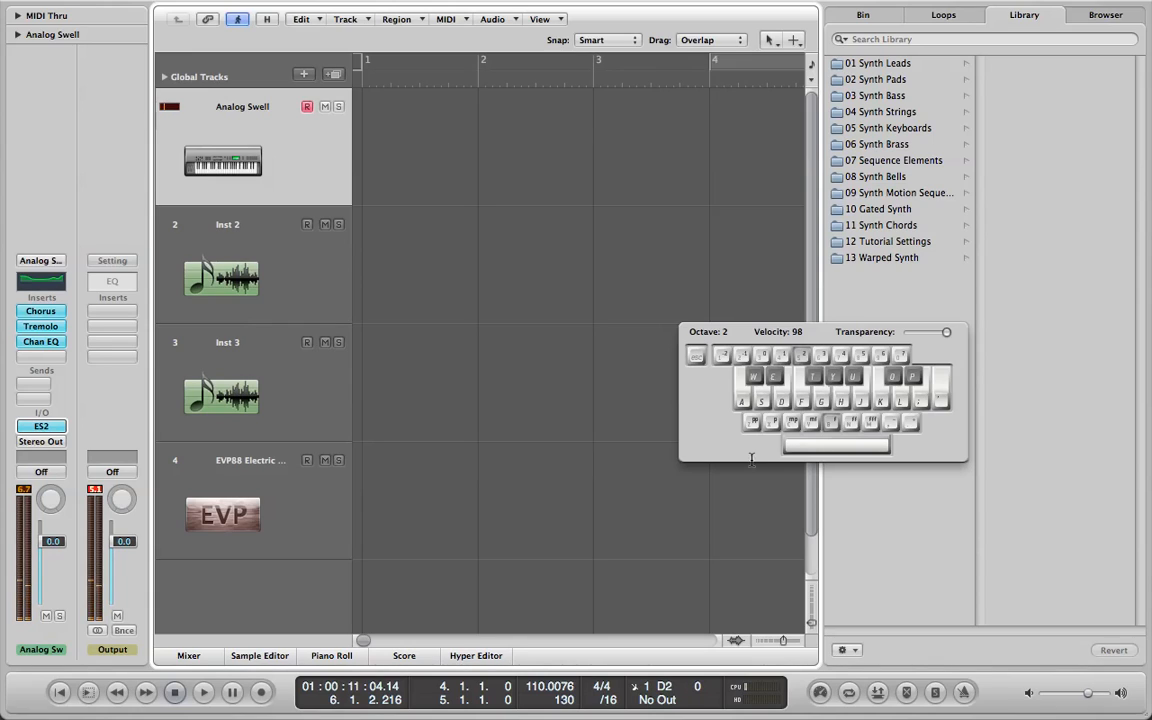
pyautogui.press('a')
pyautogui.press('s')
pyautogui.press('d')
pyautogui.press('f')
pyautogui.press('g')
pyautogui.press('h')
pyautogui.press('j')
pyautogui.press('k')
pyautogui.press('l')
# Place the playhead just before bar 1, play C, D minor, E minor and F triads, and hide the on-screen keyboard.
pyautogui.click(360, 88)
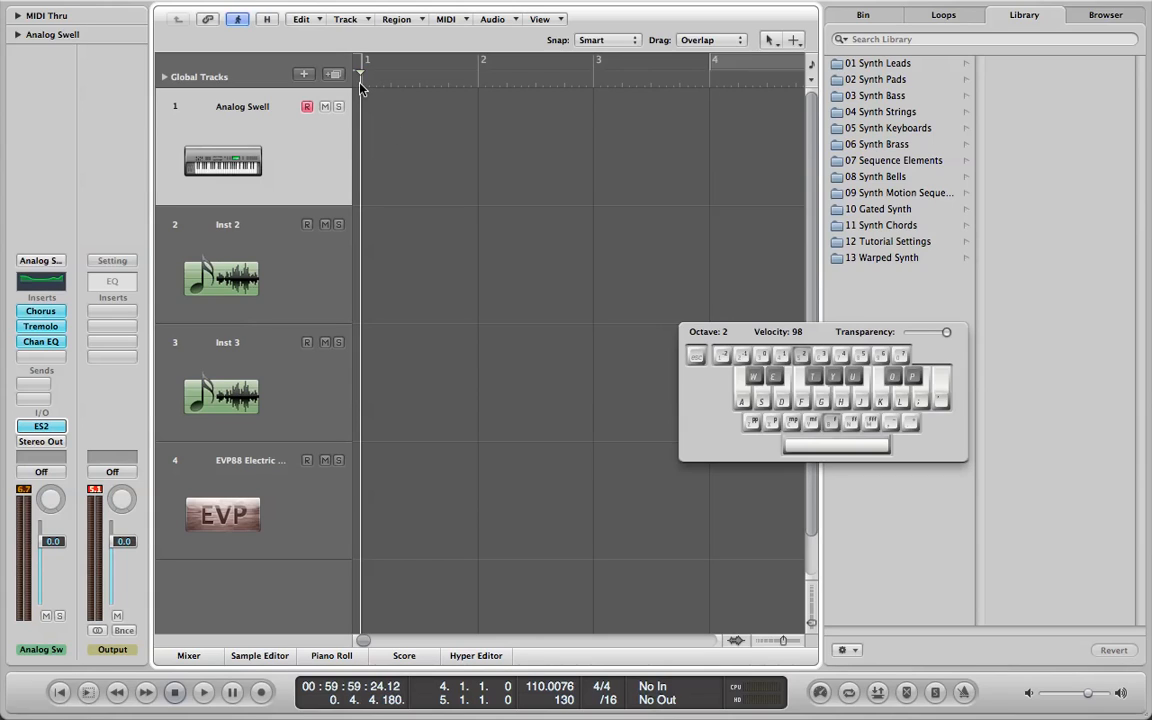
pyautogui.press('a')
pyautogui.press('d')
pyautogui.press('g')
pyautogui.press('a')
pyautogui.press('g')
pyautogui.press('d')
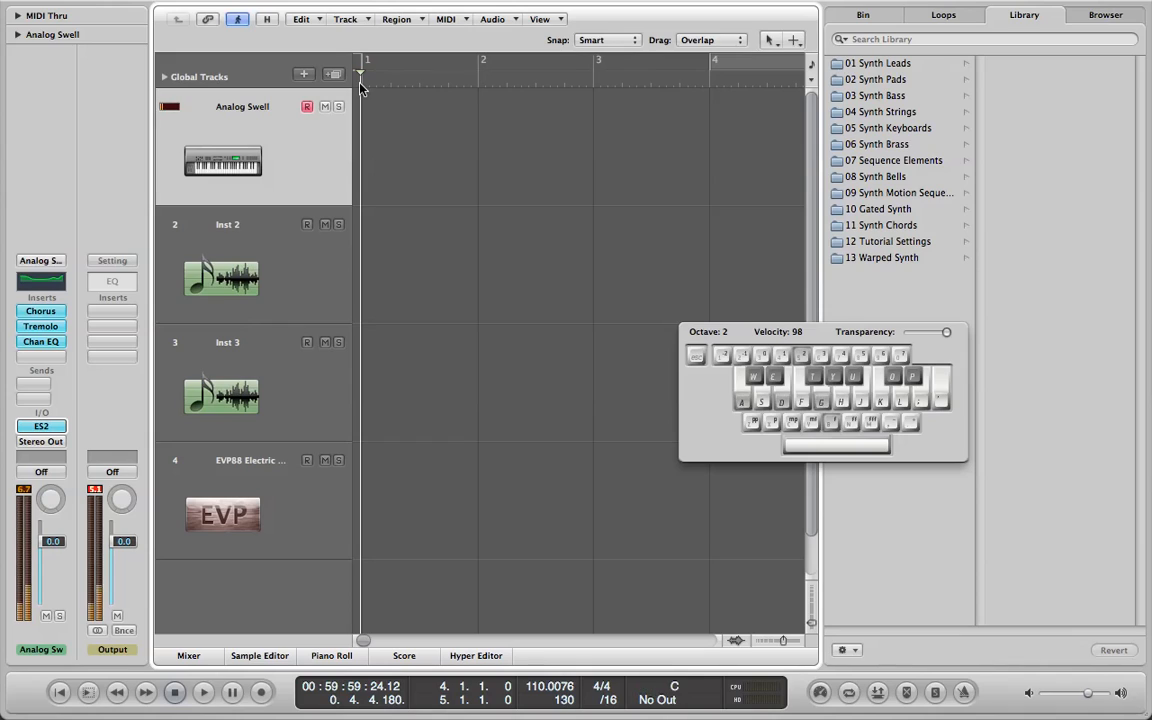
pyautogui.press('s')
pyautogui.press('f')
pyautogui.press('h')
pyautogui.press('d')
pyautogui.press('g')
pyautogui.press('j')
pyautogui.press('f')
pyautogui.press('h')
pyautogui.press('k')
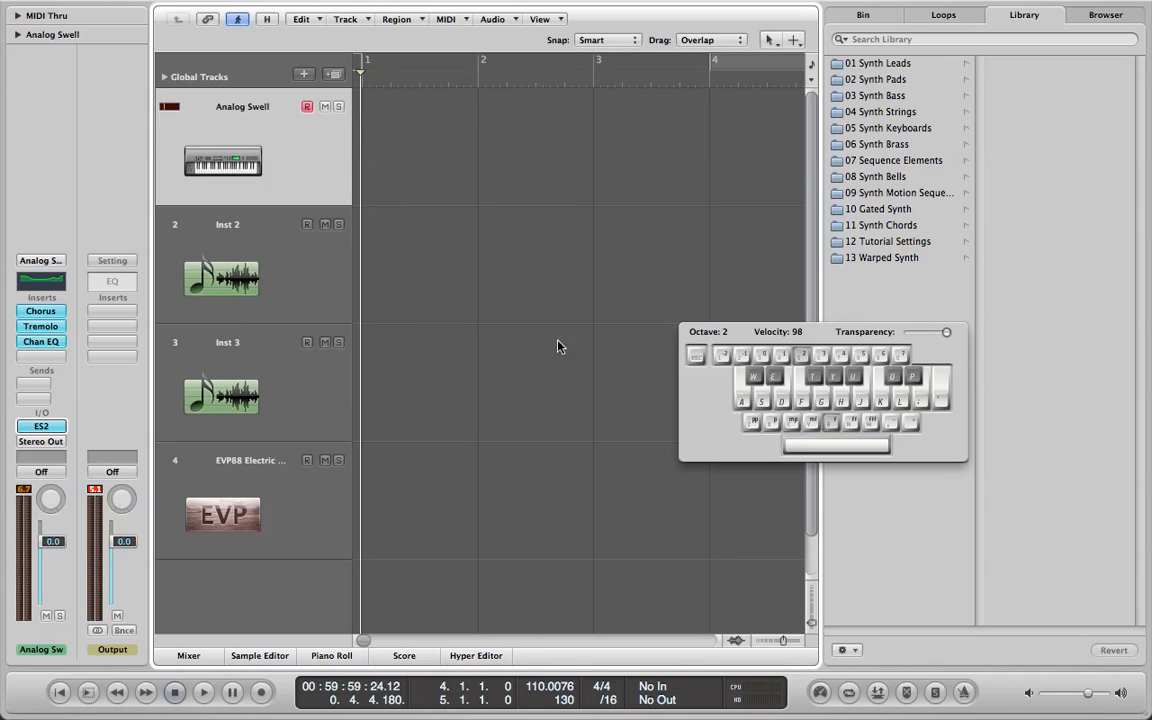
pyautogui.press('capslock')
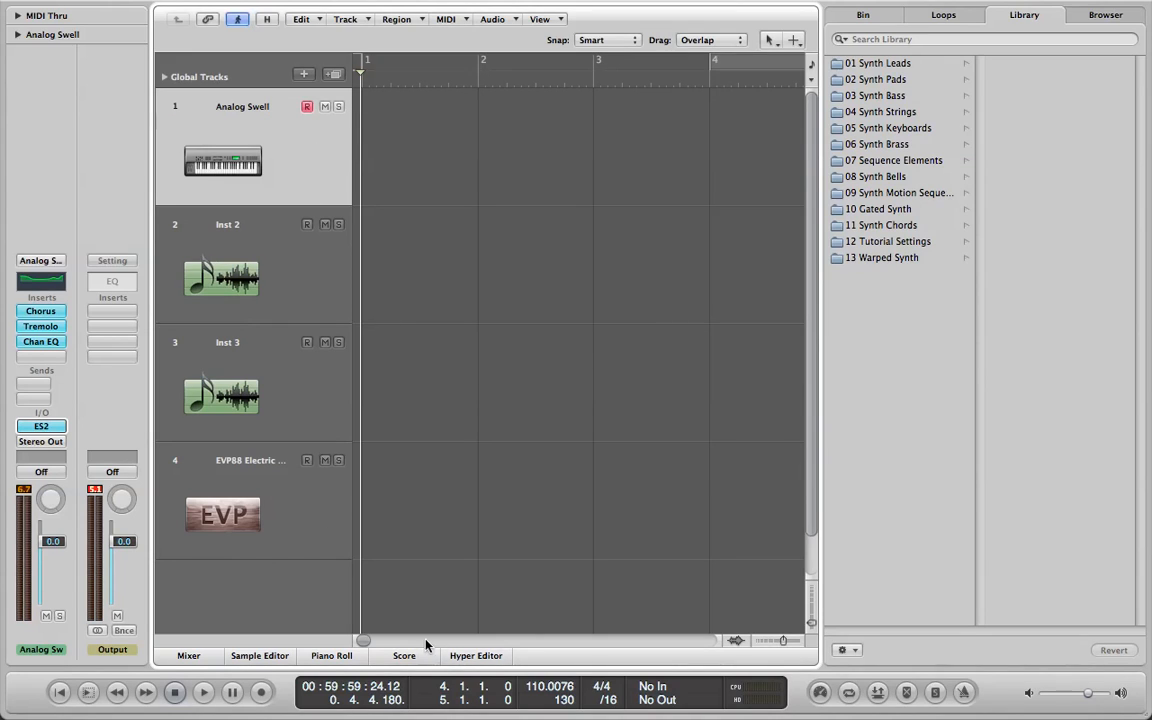
# Open and close the Piano Roll pane below the tracks and show the loop browser.
pyautogui.click(345, 656)
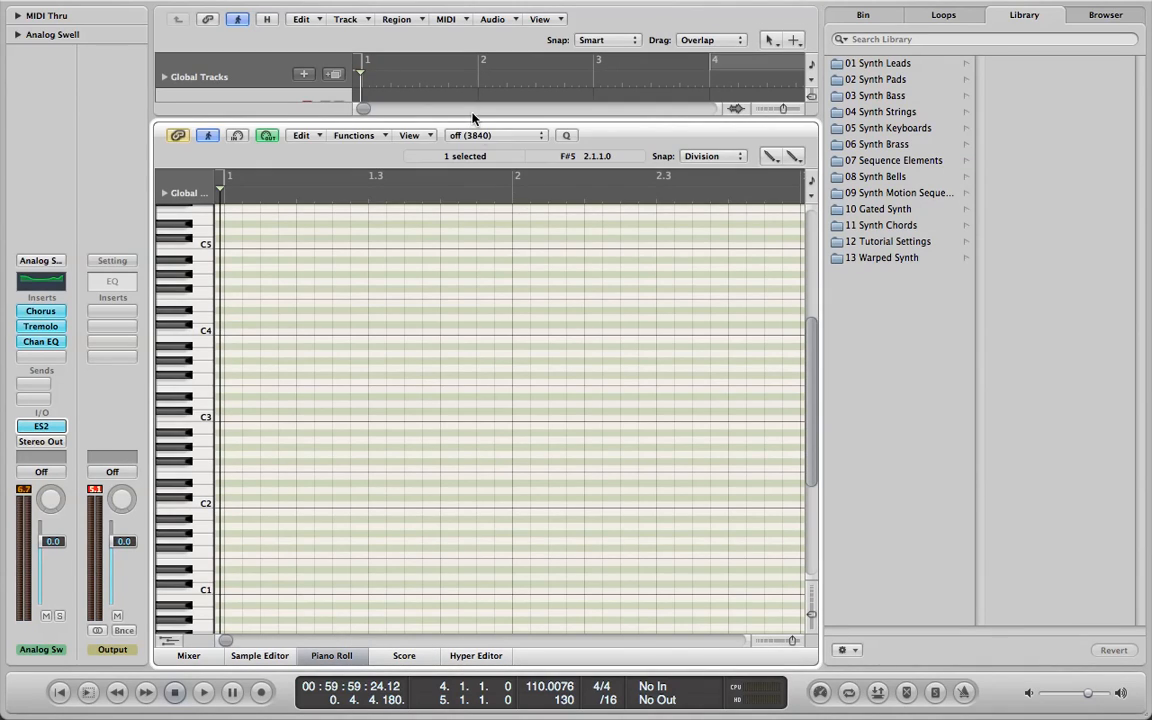
pyautogui.moveTo(471, 119); pyautogui.dragTo(484, 688)
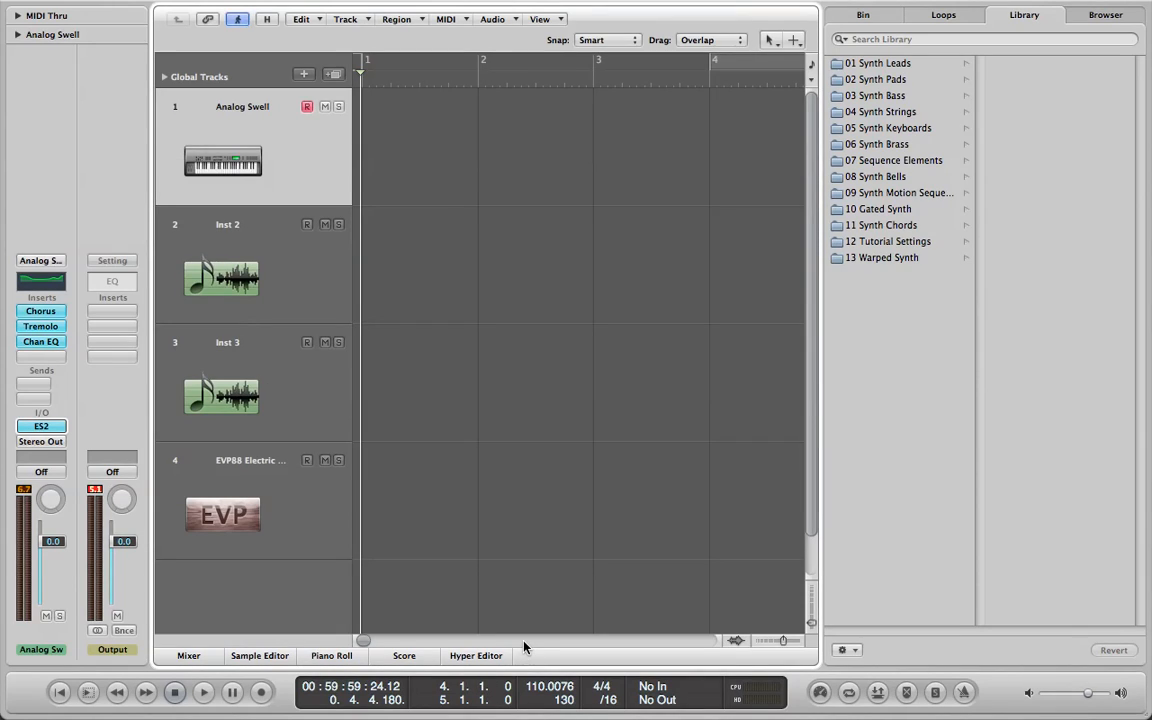
pyautogui.press('o')
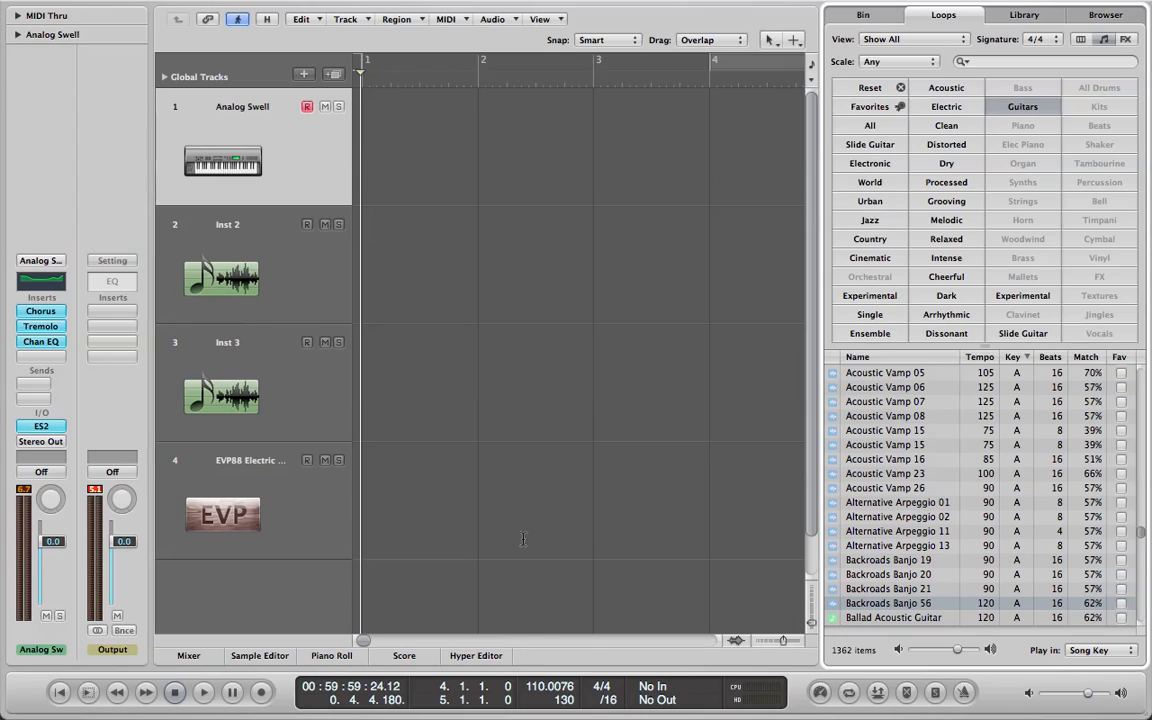
# Examine the list of available screensets: Arrange/Loops, Arrange, Piano Roll and Mixer.
pyautogui.moveTo(381, 5)
pyautogui.moveTo(426, 4)
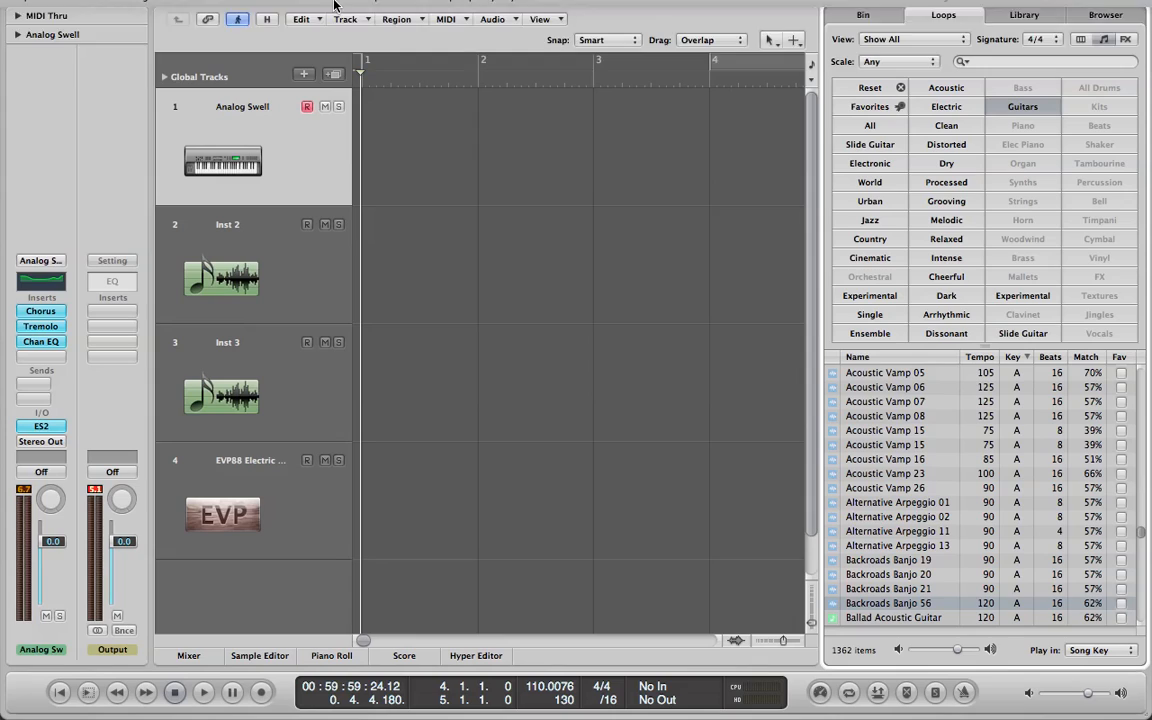
pyautogui.moveTo(307, 5)
pyautogui.click(372, 10)
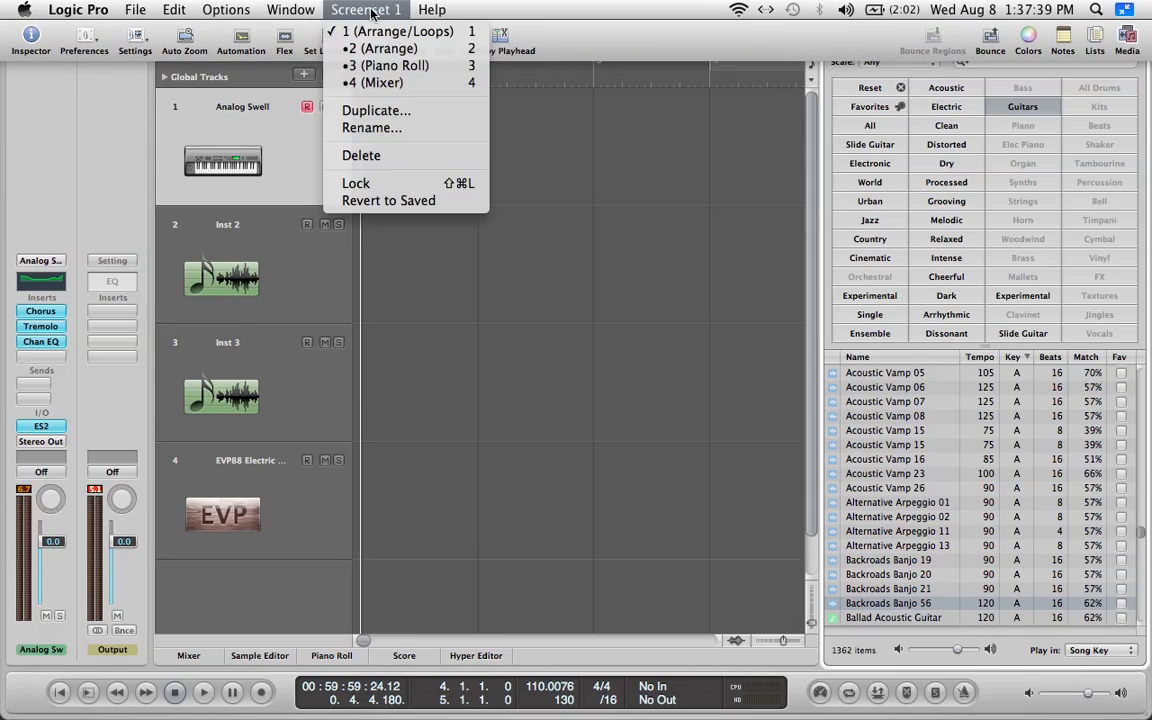
pyautogui.click(423, 36)
pyautogui.click(356, 9)
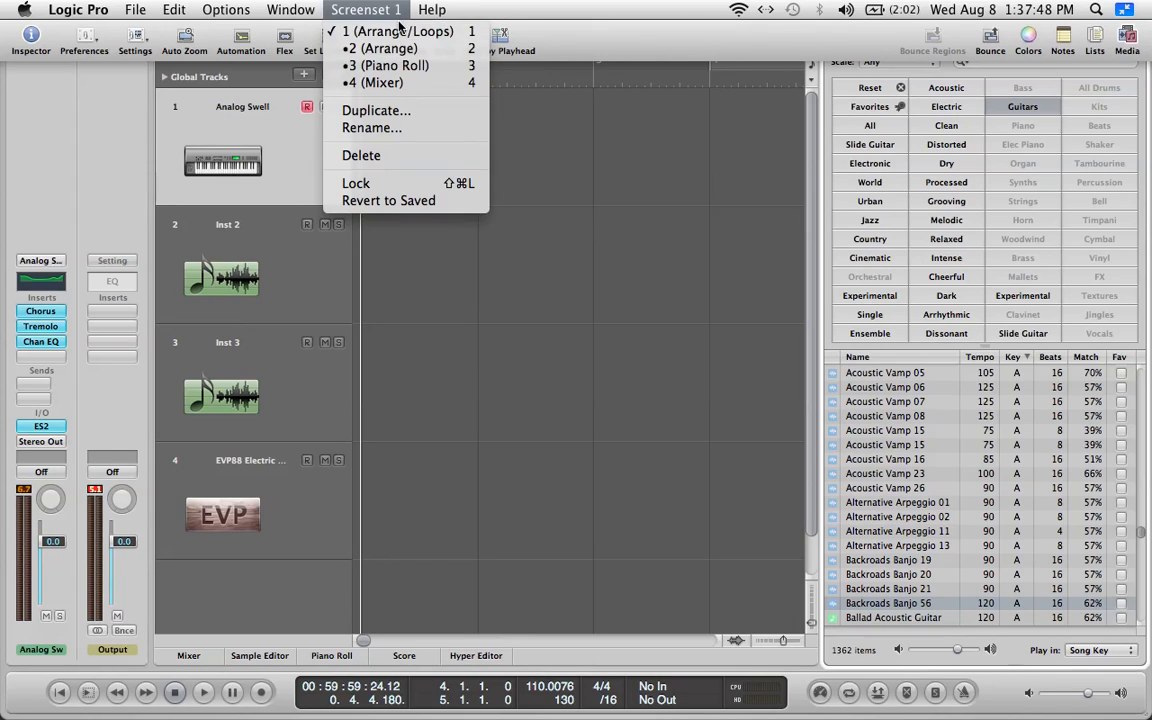
pyautogui.click(401, 48)
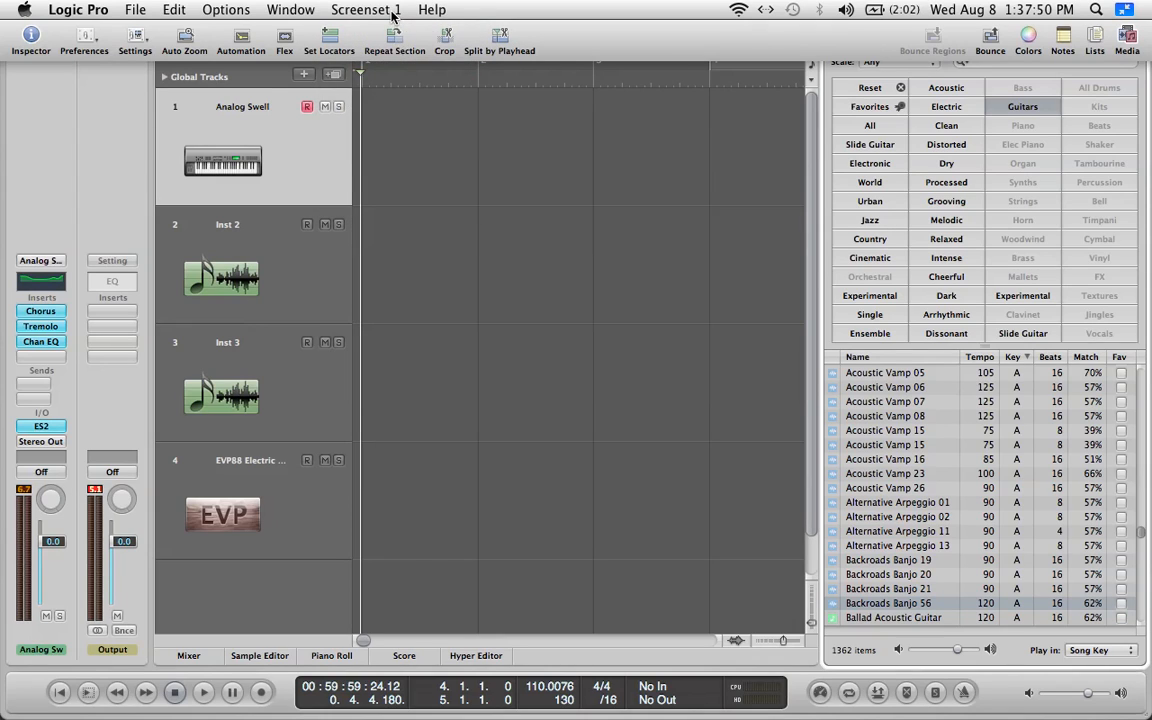
pyautogui.click(393, 12)
pyautogui.click(356, 48)
pyautogui.click(390, 10)
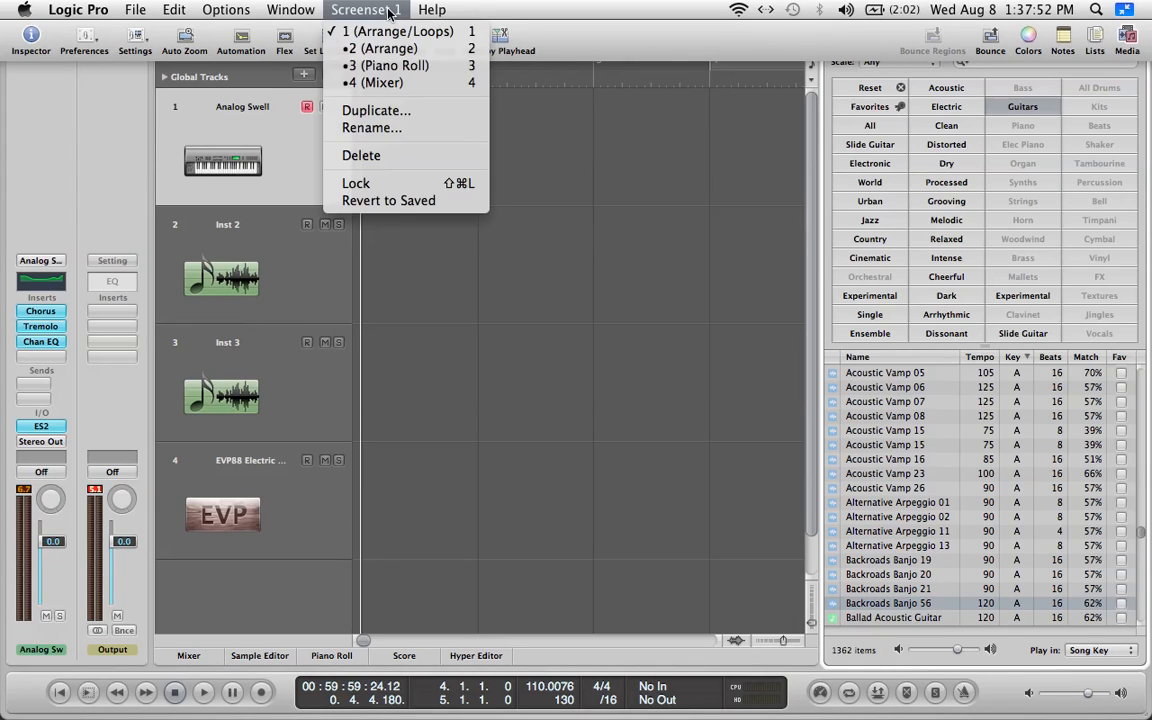
pyautogui.click(358, 48)
pyautogui.click(397, 14)
pyautogui.click(605, 46)
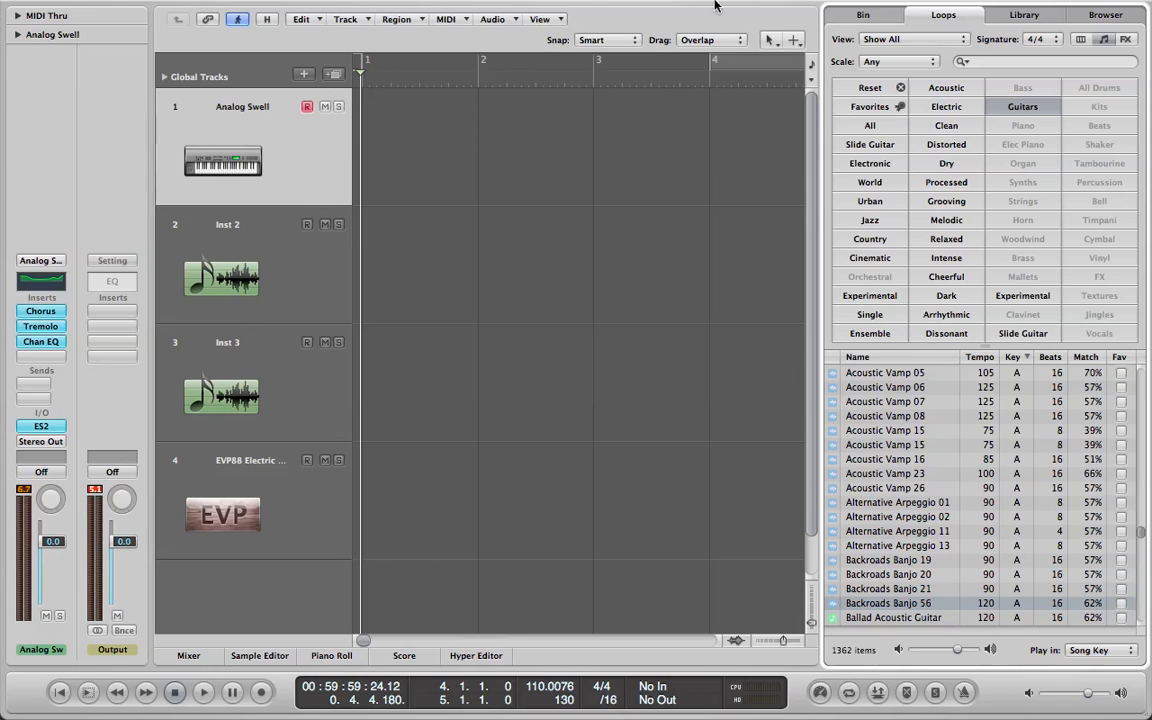
# Leave full-screen mode and recall screenset 1.
pyautogui.moveTo(1096, 8)
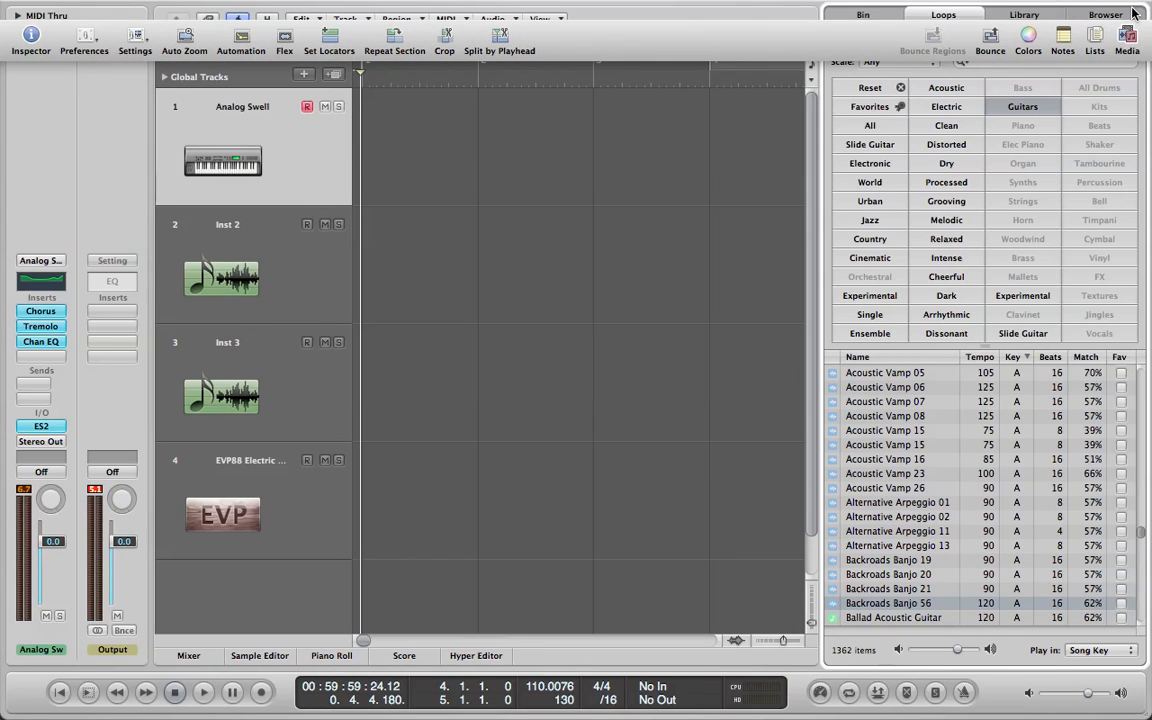
pyautogui.click(1135, 11)
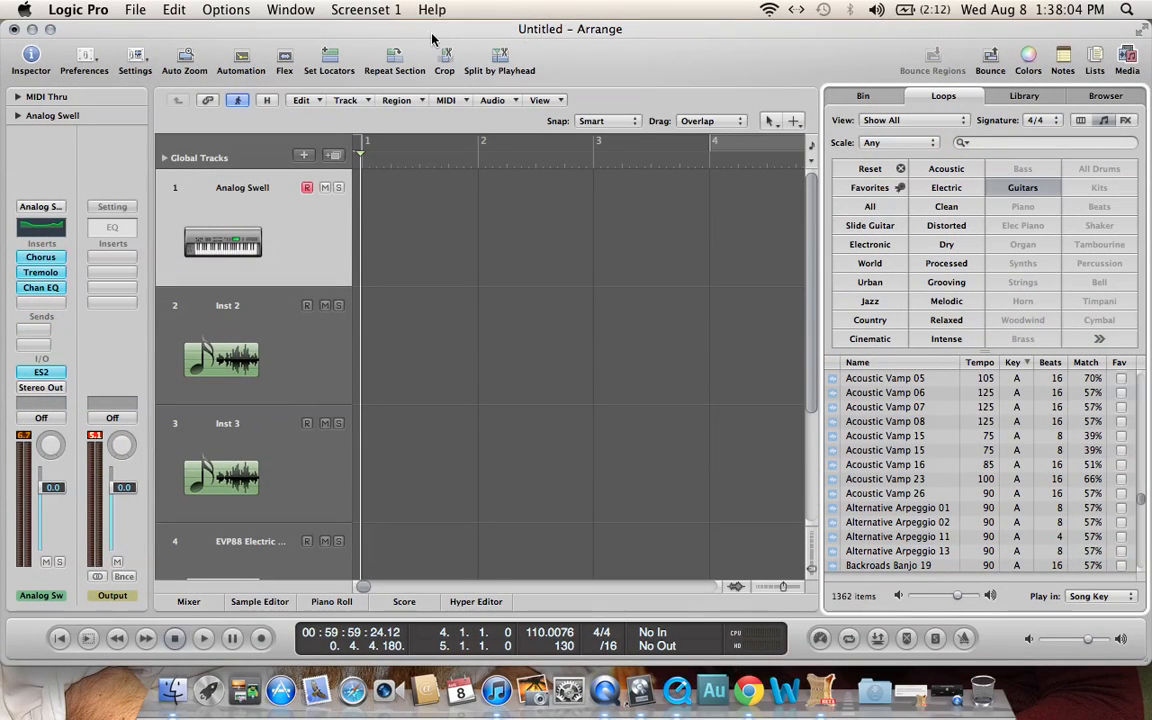
pyautogui.press('1')
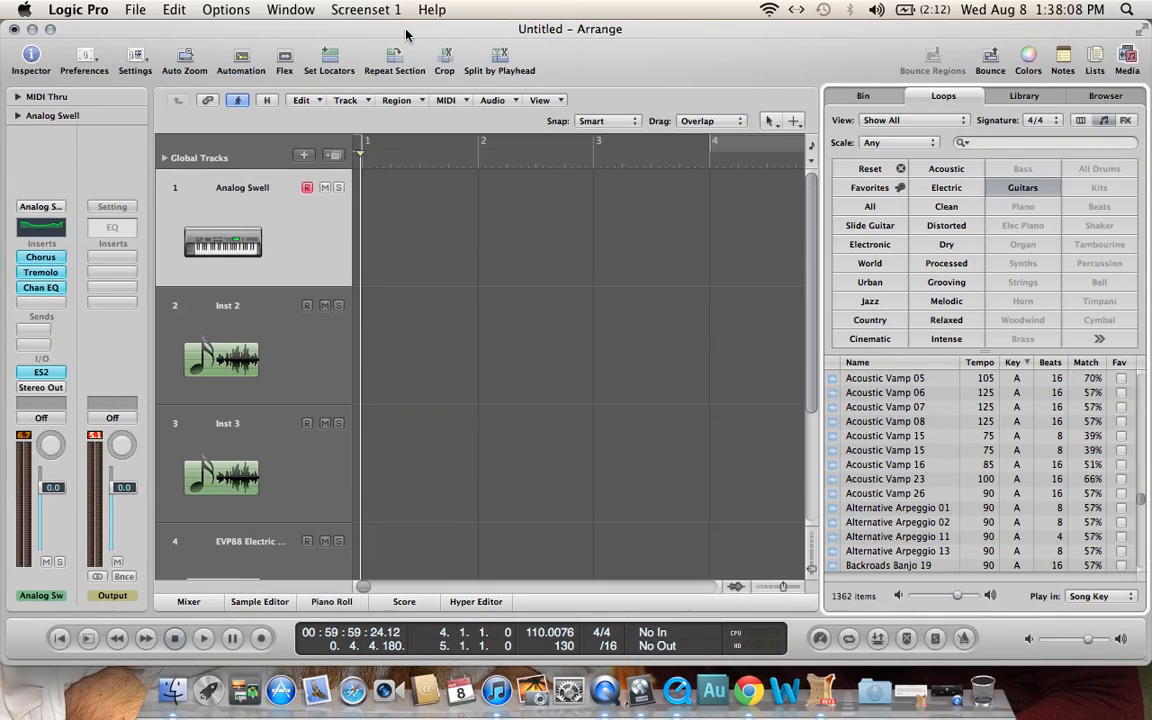
# Switch to screensets 2 and 3 to view the Arrange and Piano Roll windows, and return to screenset 1.
pyautogui.press('2')
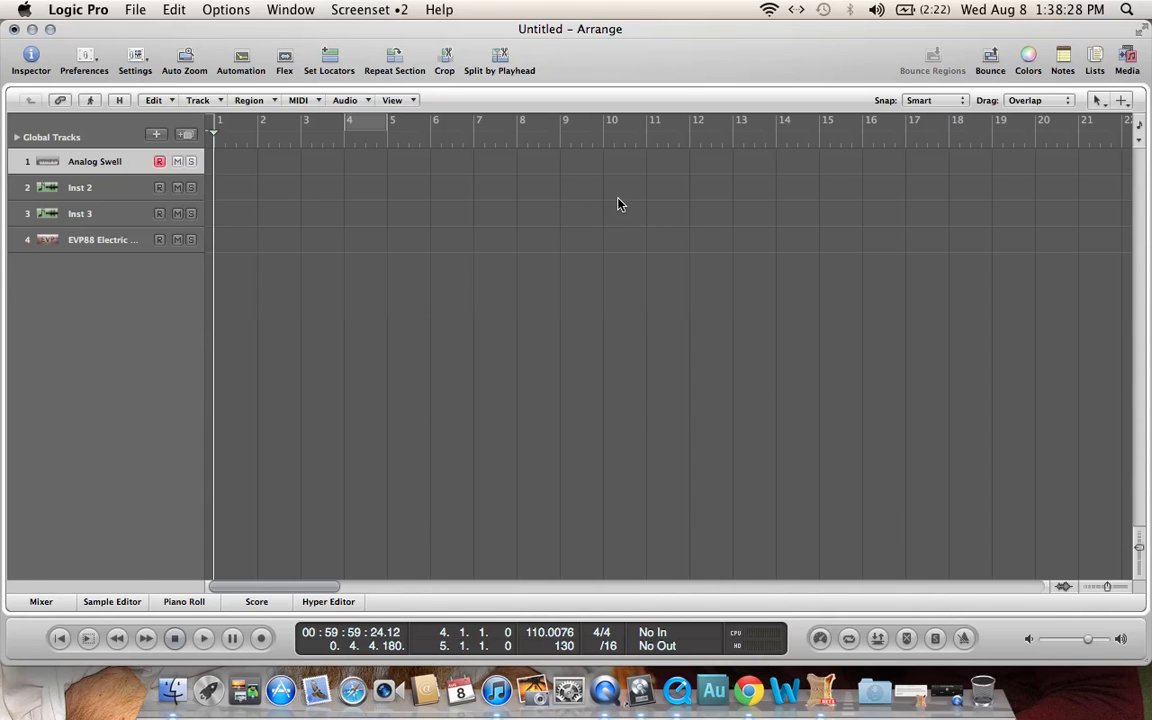
pyautogui.press('3')
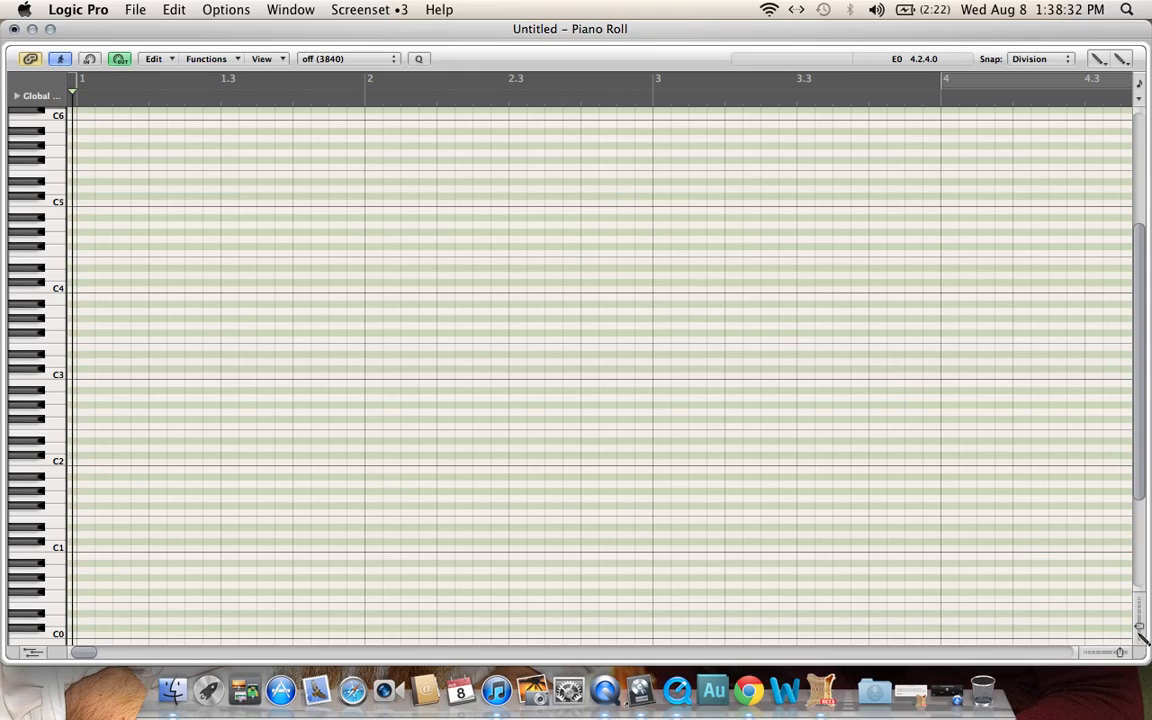
pyautogui.moveTo(1138, 628); pyautogui.dragTo(1110, 652)
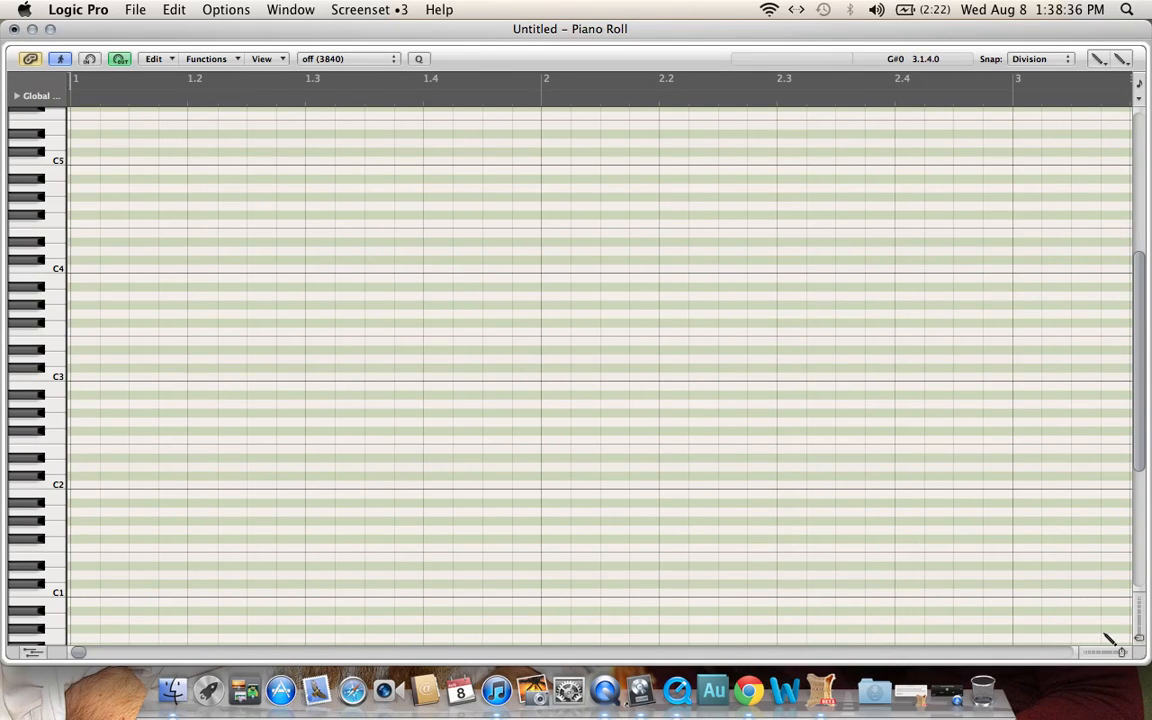
pyautogui.press('1')
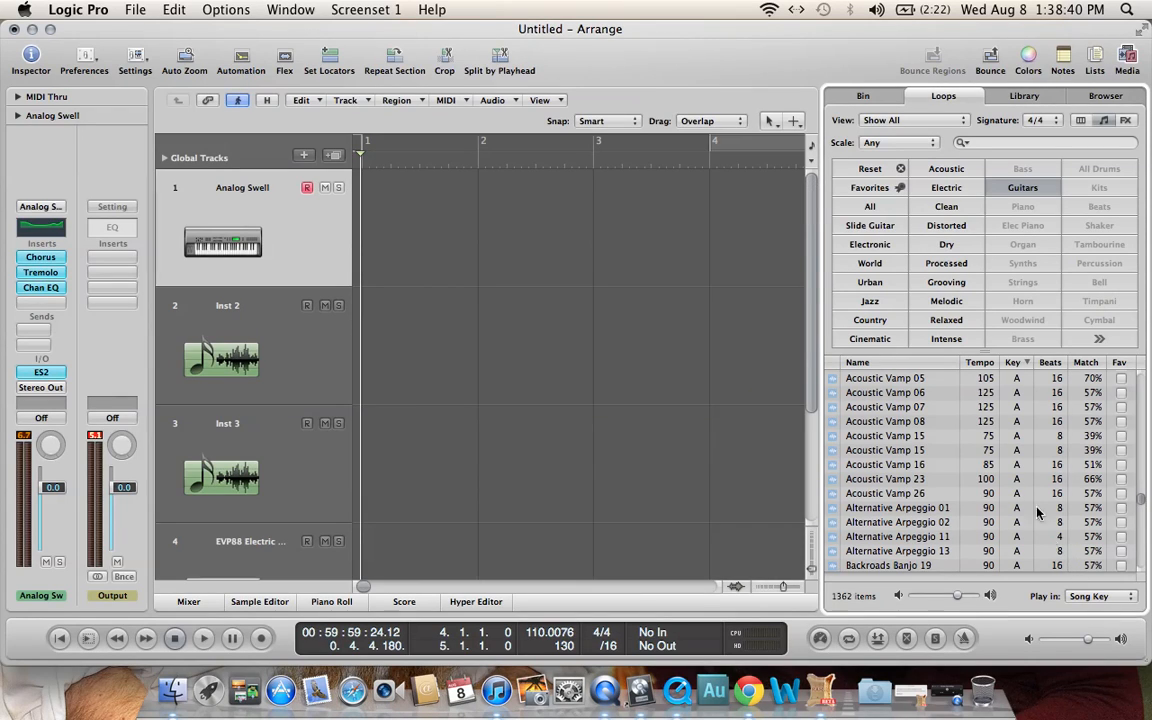
pyautogui.click(350, 11)
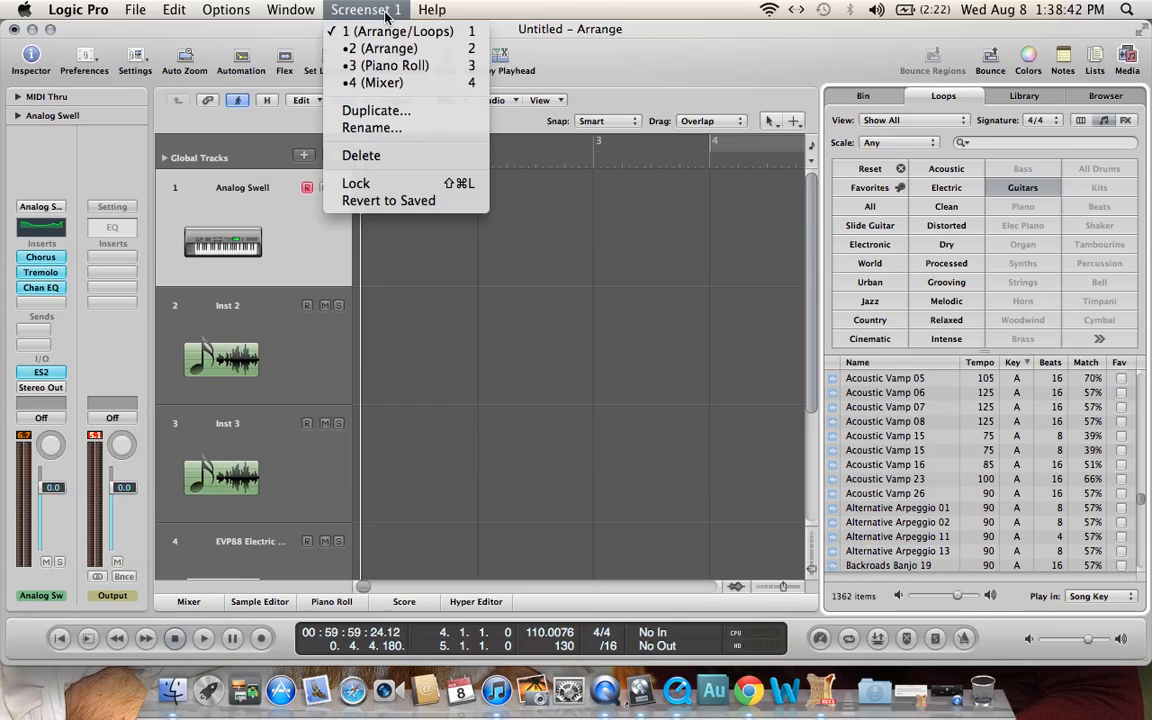
pyautogui.click(584, 45)
pyautogui.click(360, 10)
pyautogui.click(609, 67)
# Try to open the Hyper Editor without creating a region, and view and close a separate Transport window.
pyautogui.press('super+5')
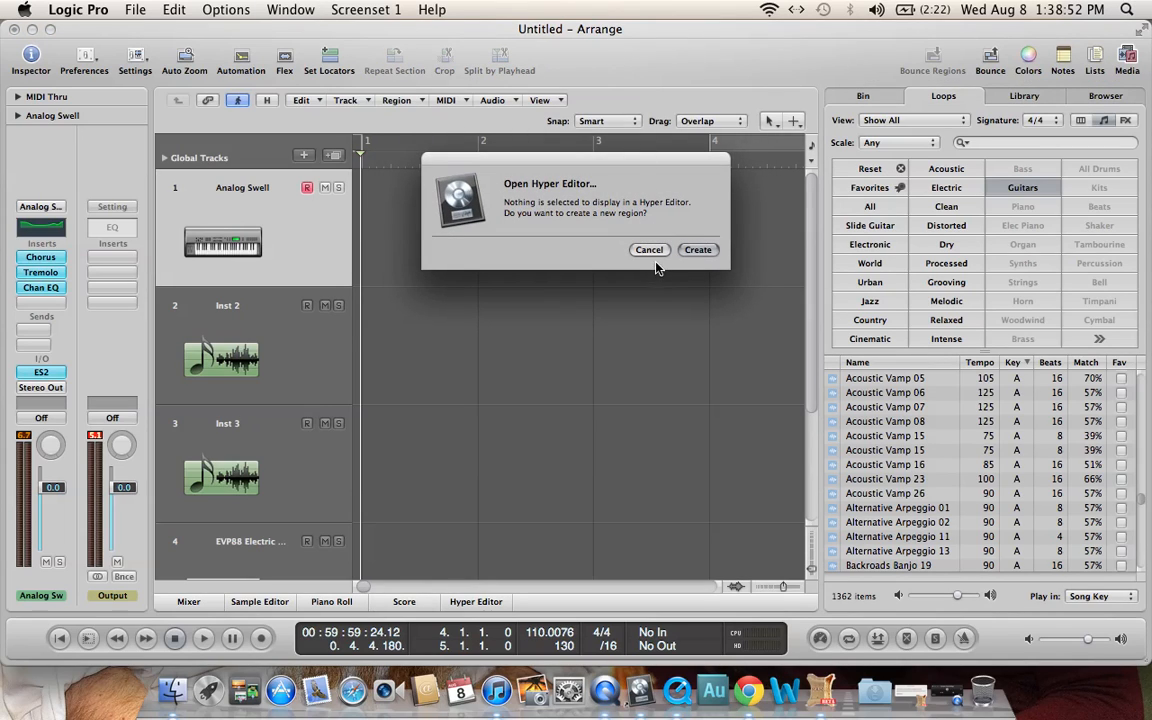
pyautogui.click(655, 251)
pyautogui.press('super+7')
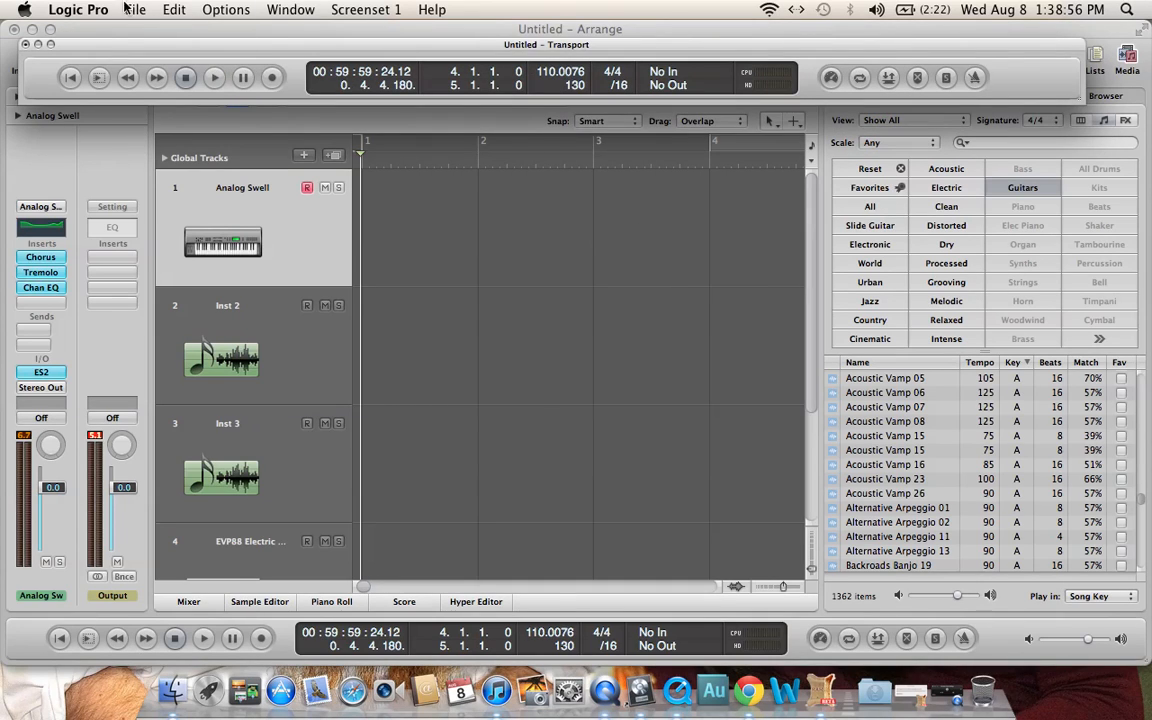
pyautogui.click(26, 45)
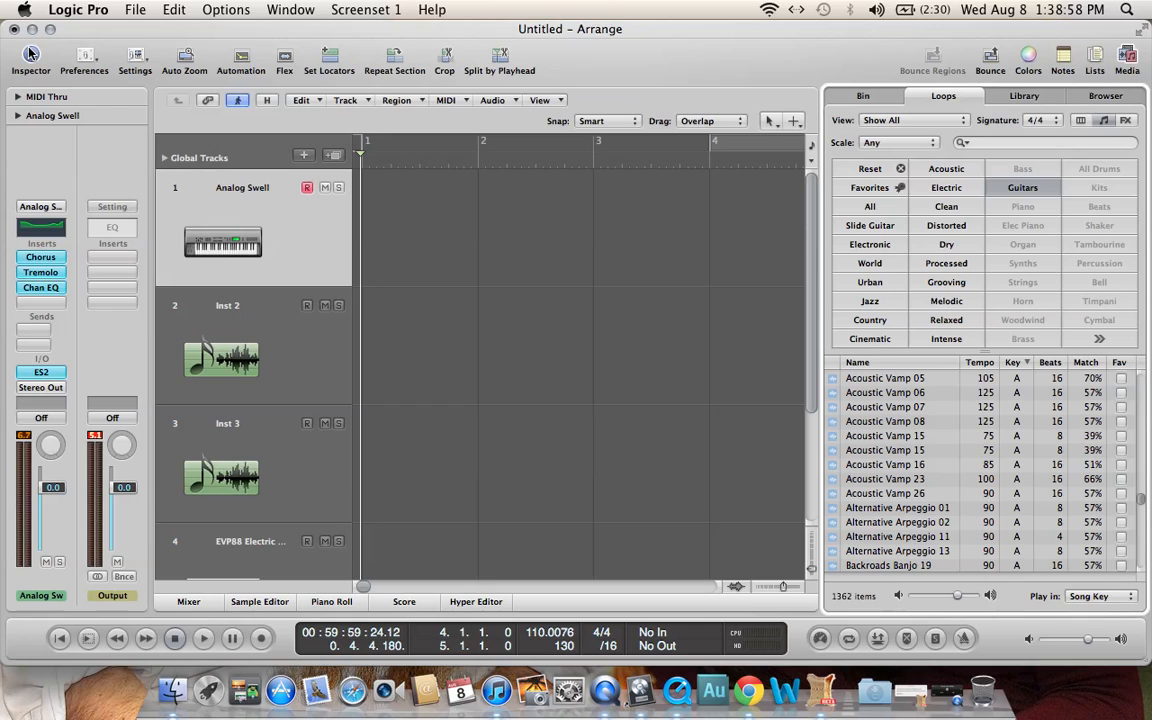
# Open the Environment window on its Mixer layer and reposition it over the Arrange window.
pyautogui.press('super+8')
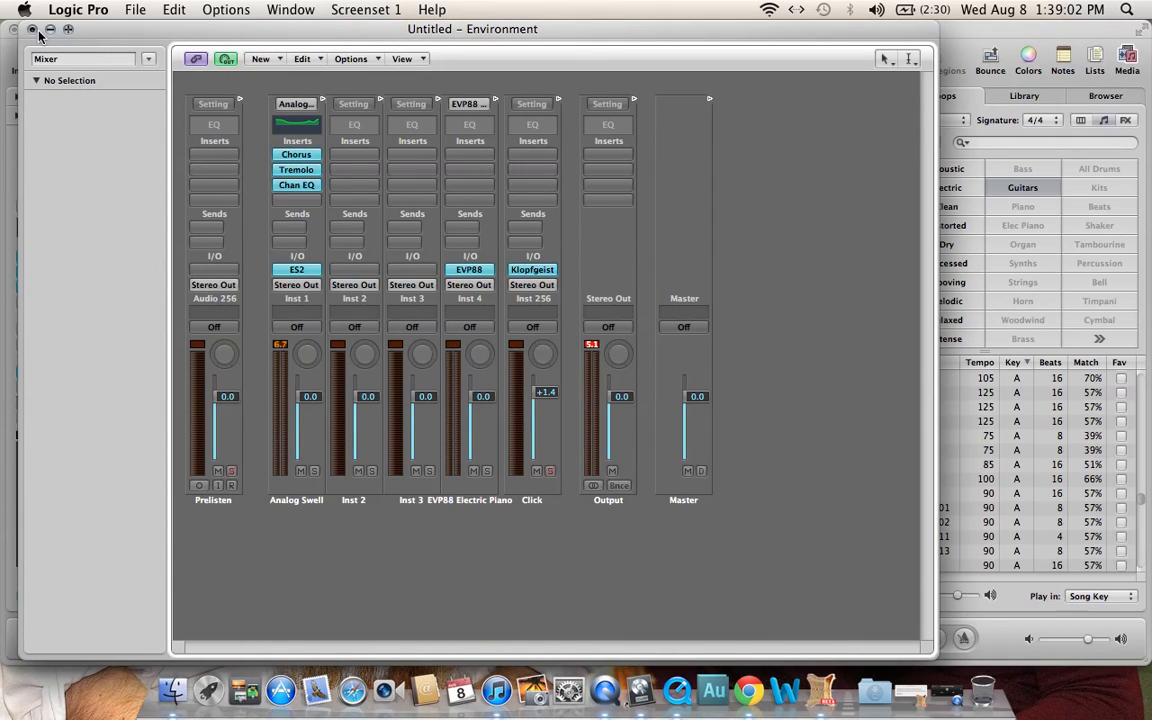
pyautogui.moveTo(252, 40); pyautogui.dragTo(376, 64)
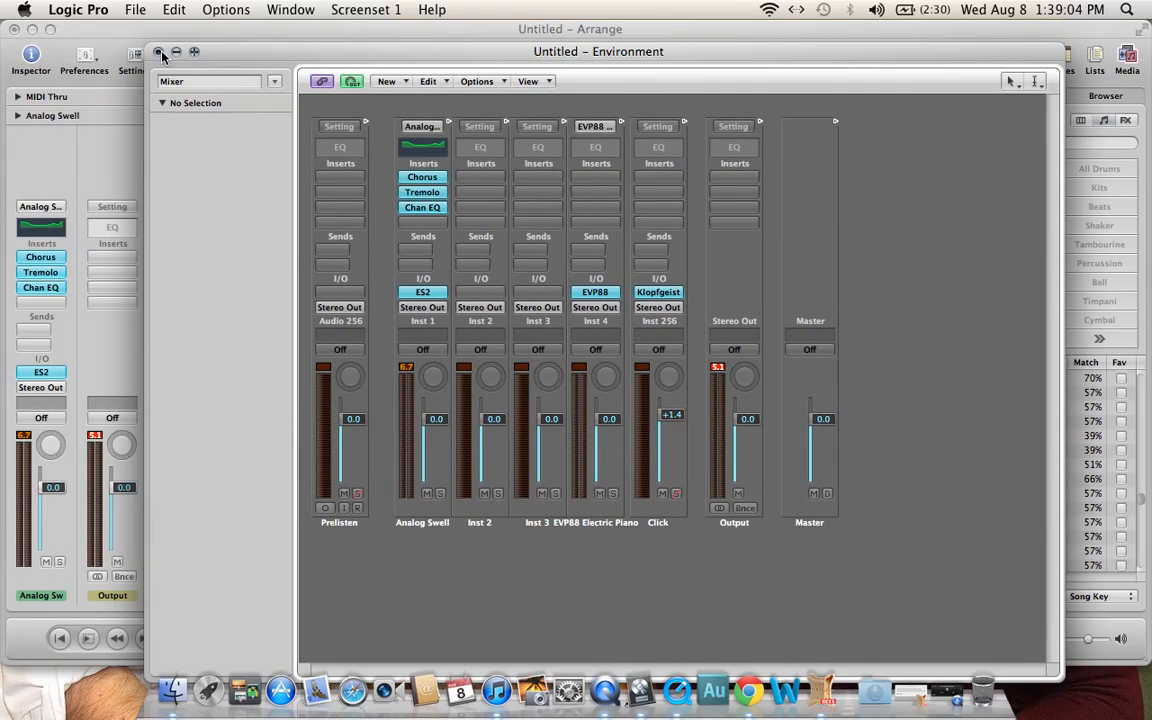
pyautogui.moveTo(214, 50); pyautogui.dragTo(209, 36)
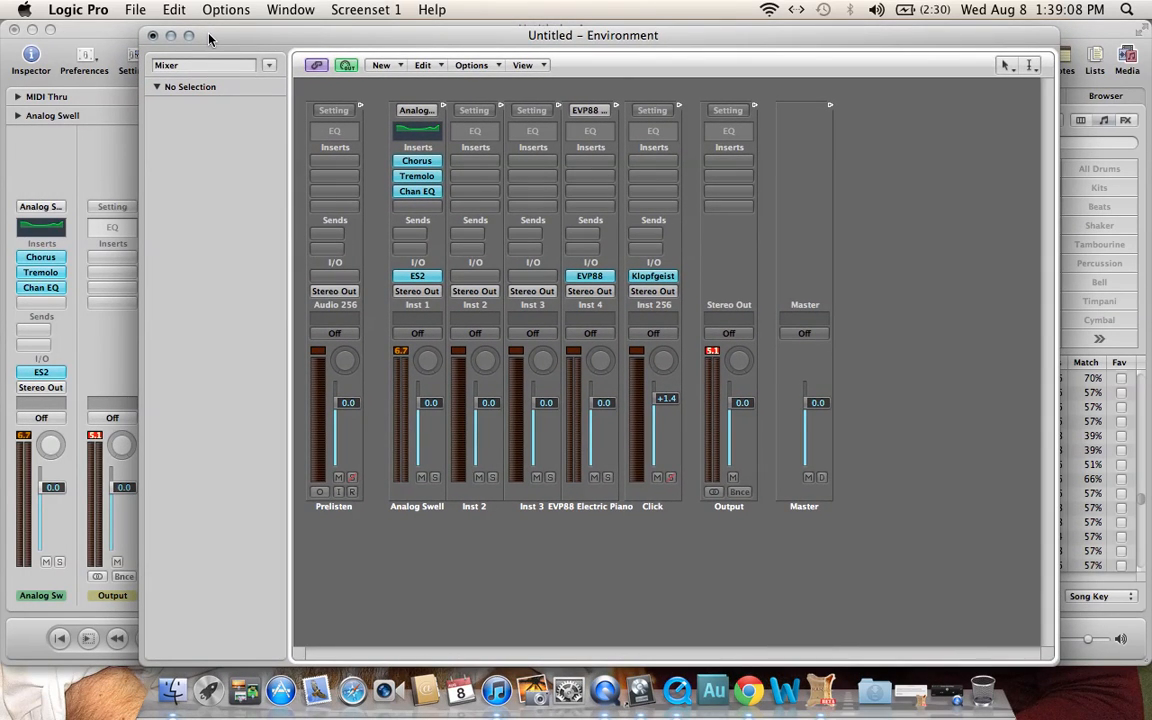
# Close the Arrange window in screenset 1 and enlarge the Environment window to fill the screen.
pyautogui.moveTo(252, 41); pyautogui.dragTo(212, 46)
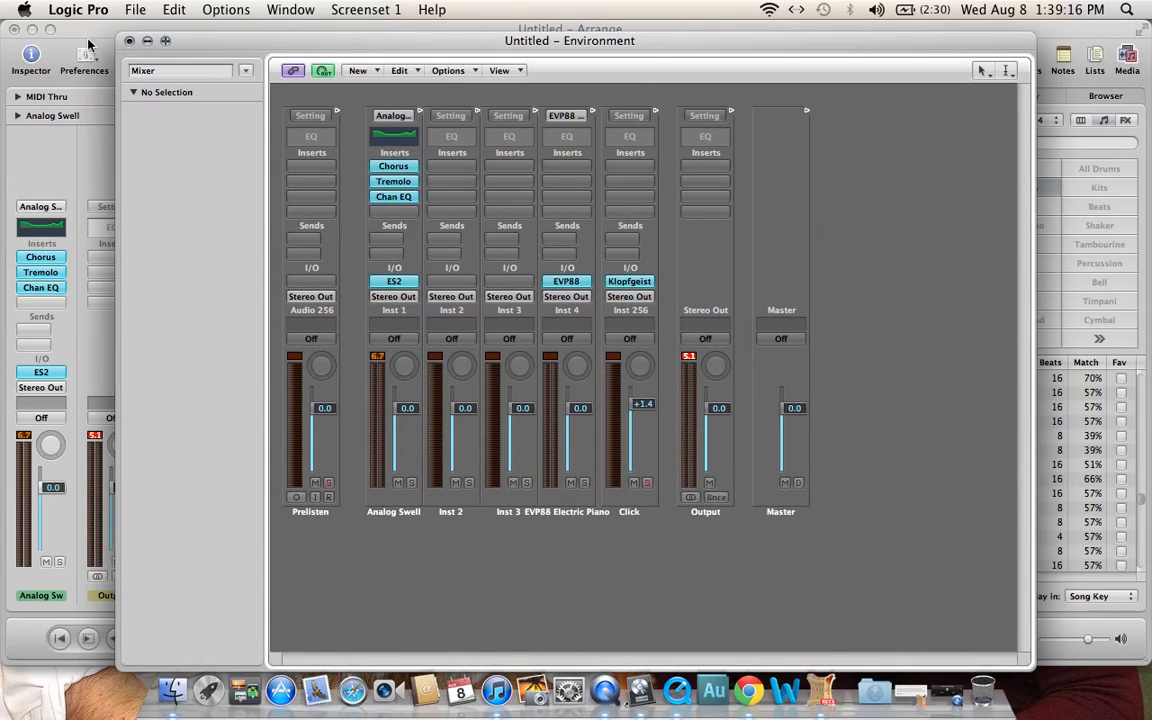
pyautogui.click(15, 30)
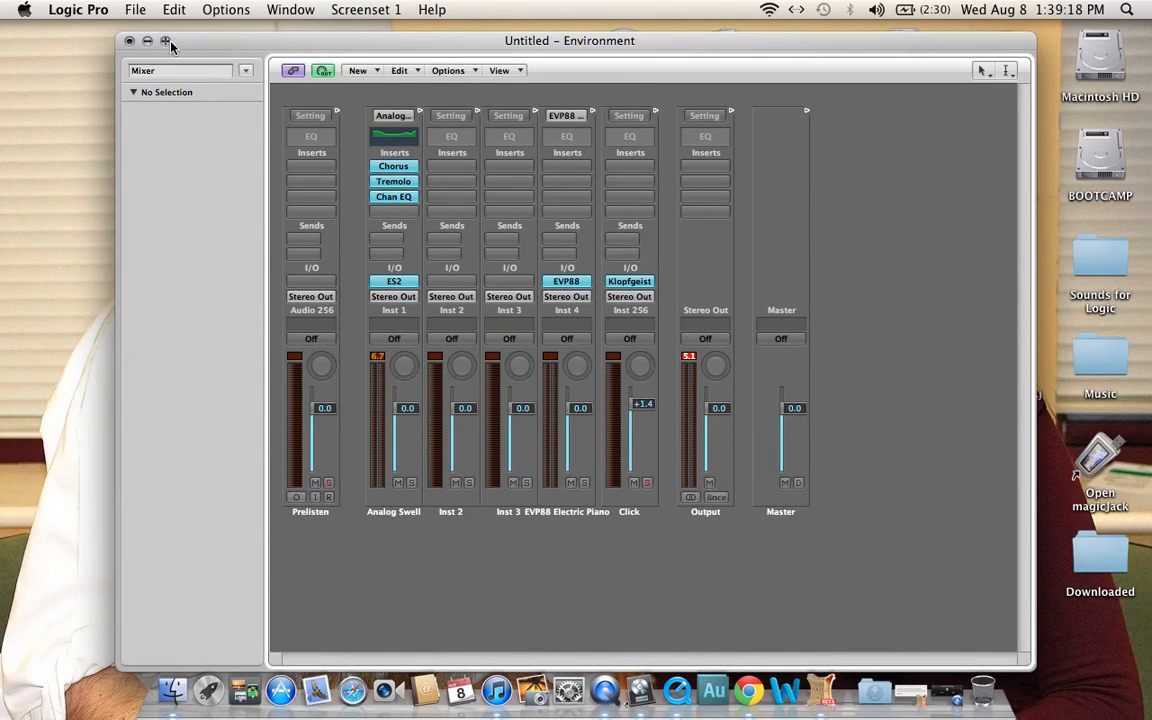
pyautogui.click(129, 41)
pyautogui.press('1')
# Lock screenset 1 with the Environment window as its layout.
pyautogui.click(379, 12)
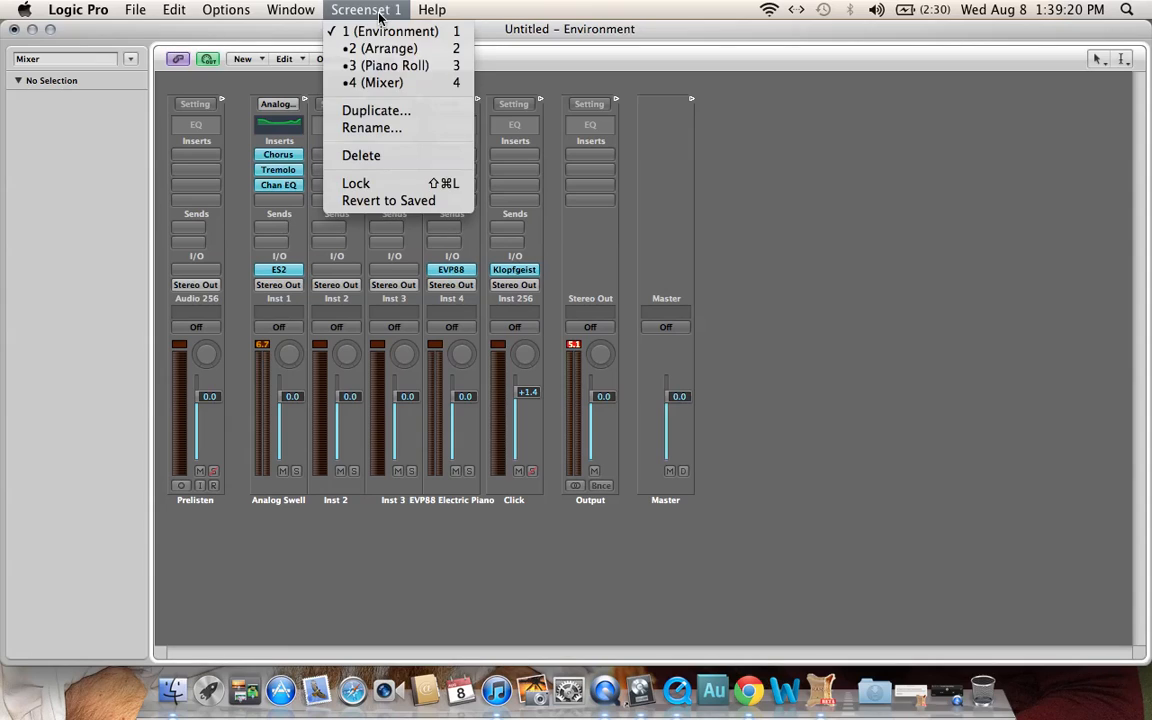
pyautogui.moveTo(365, 14)
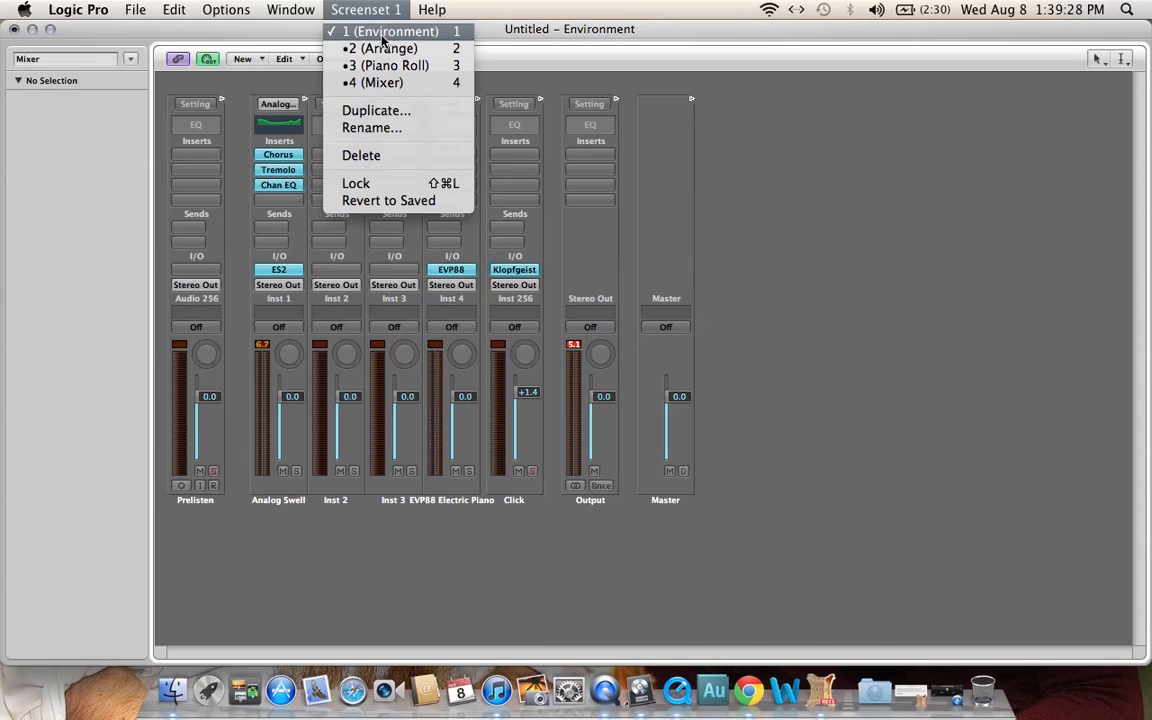
pyautogui.click(385, 184)
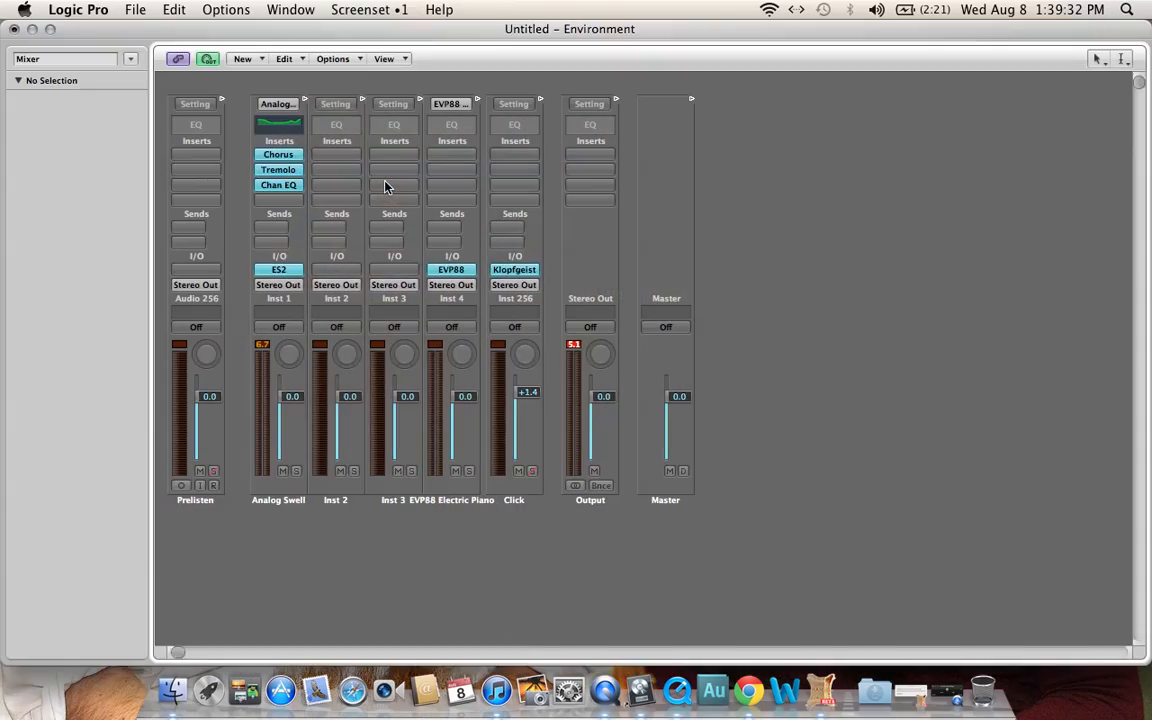
# Switch through screensets 2, 3 and 4 to view their windows, and return to the Arrange window in screenset 2.
pyautogui.press('2')
pyautogui.press('3')
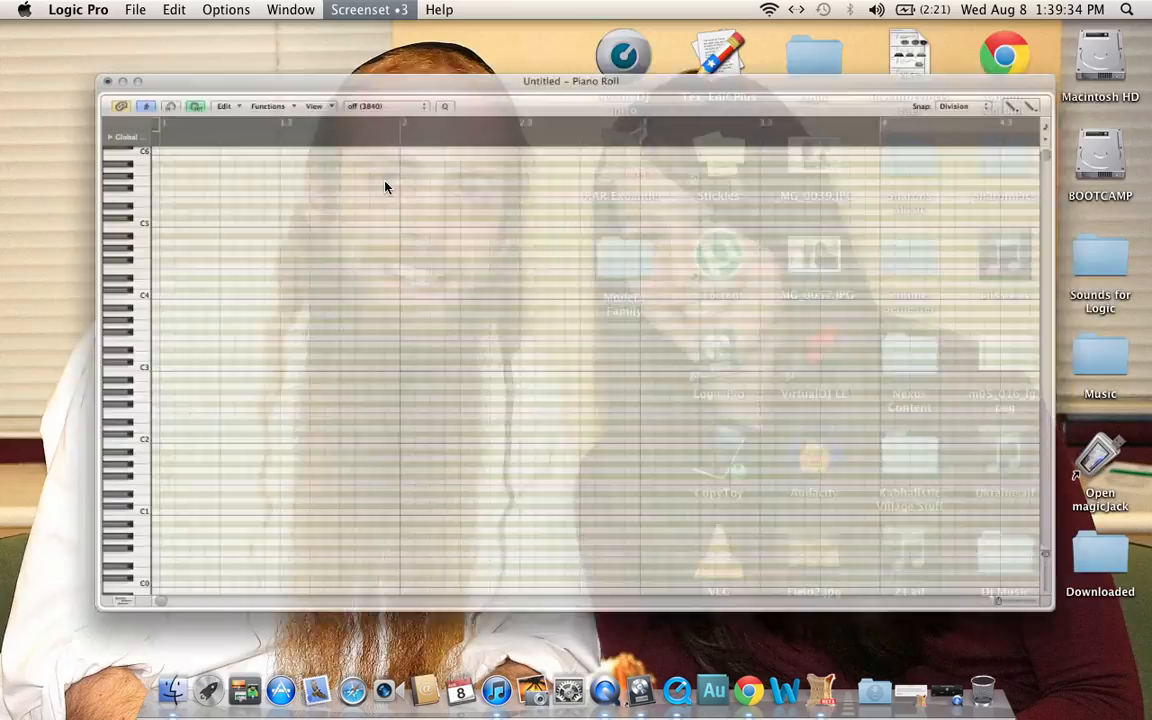
pyautogui.press('4')
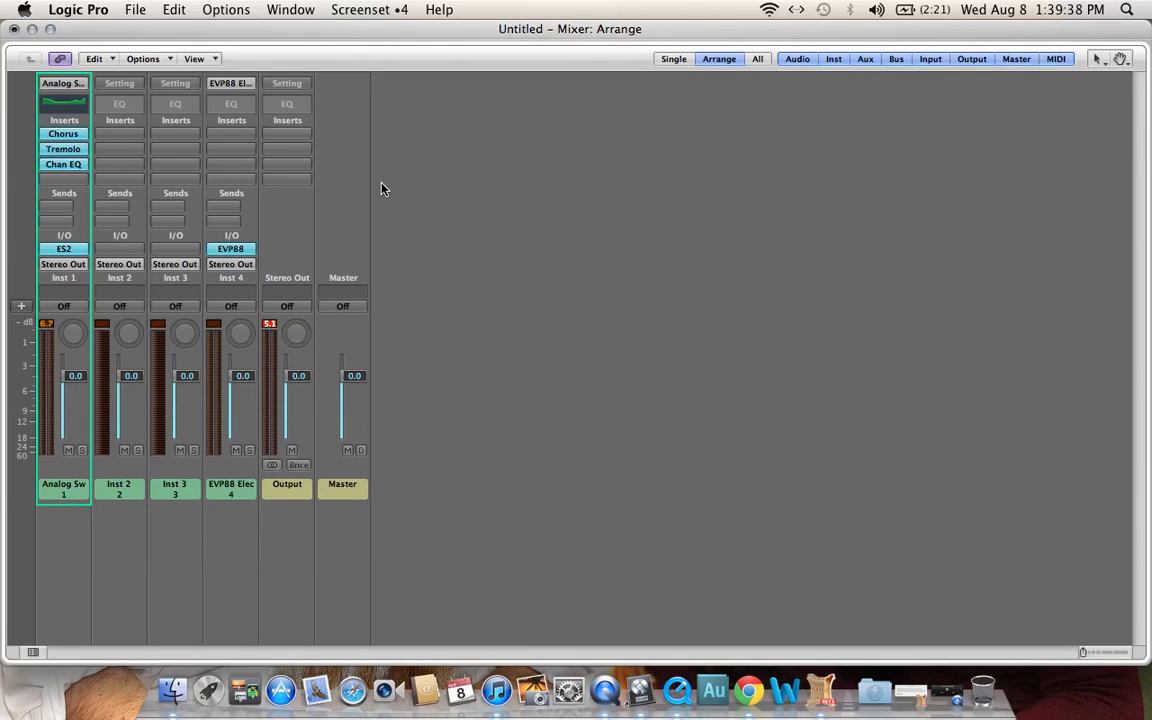
pyautogui.press('2')
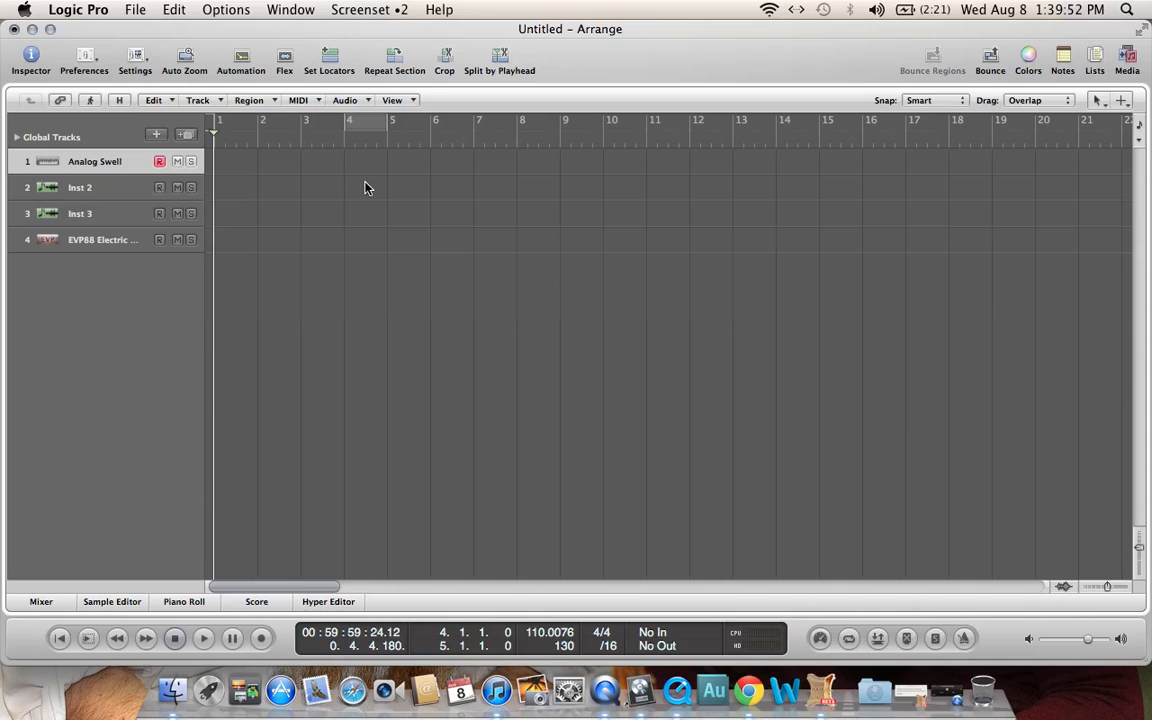
pyautogui.click(946, 690)
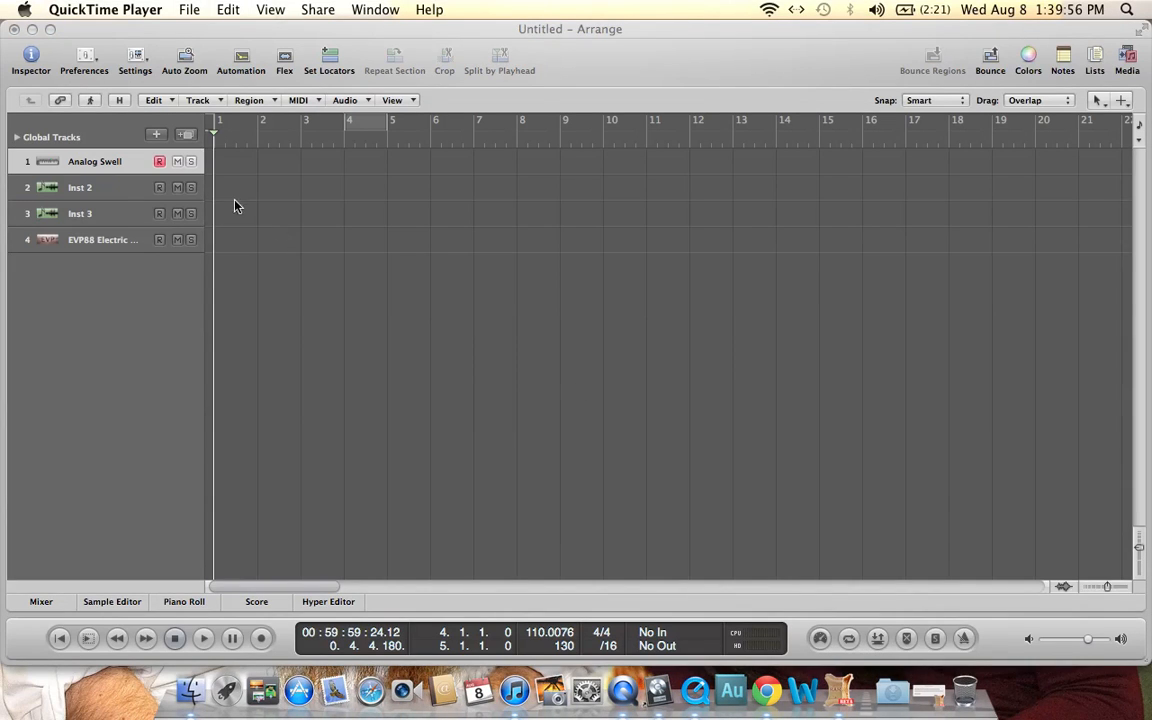